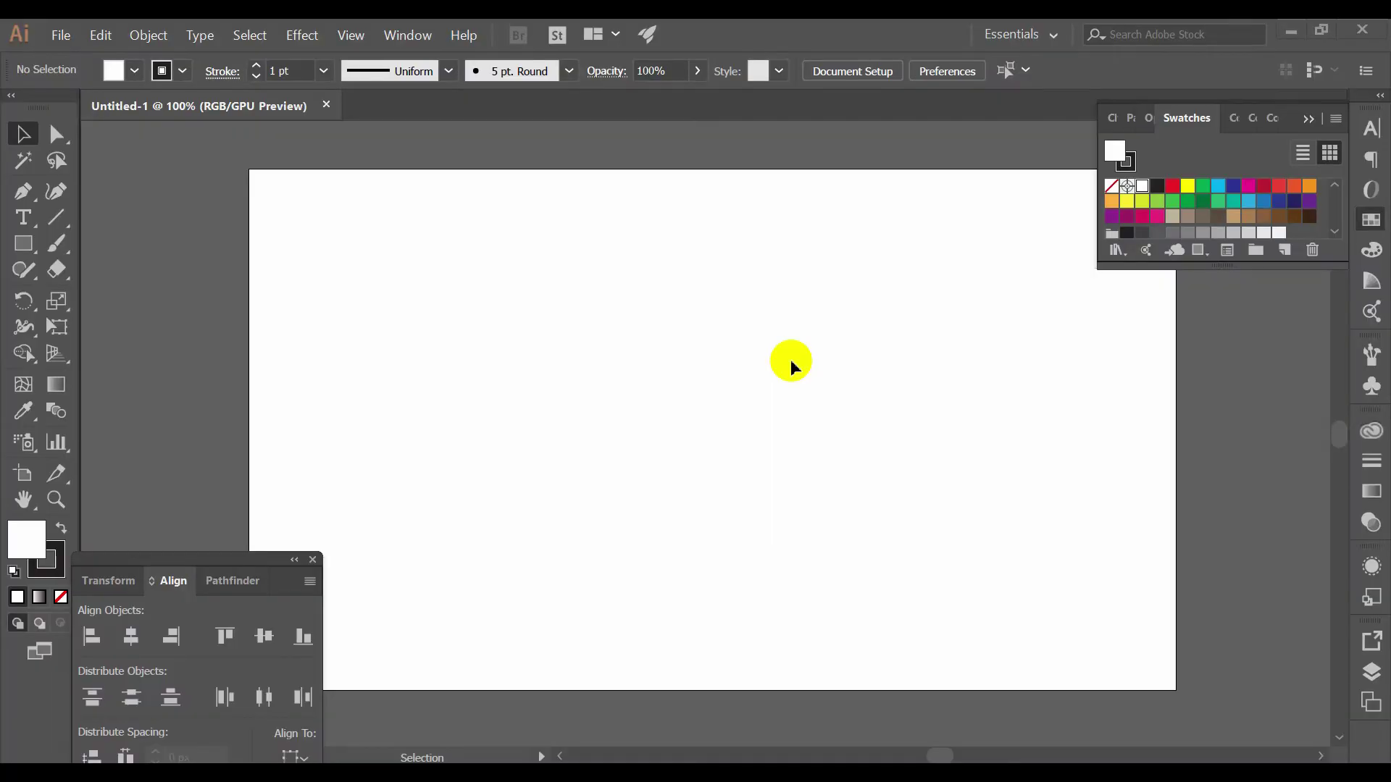
- Place point text reading 'All Access' near the artboard centre
alt+scroll(746, 368, down, 2)
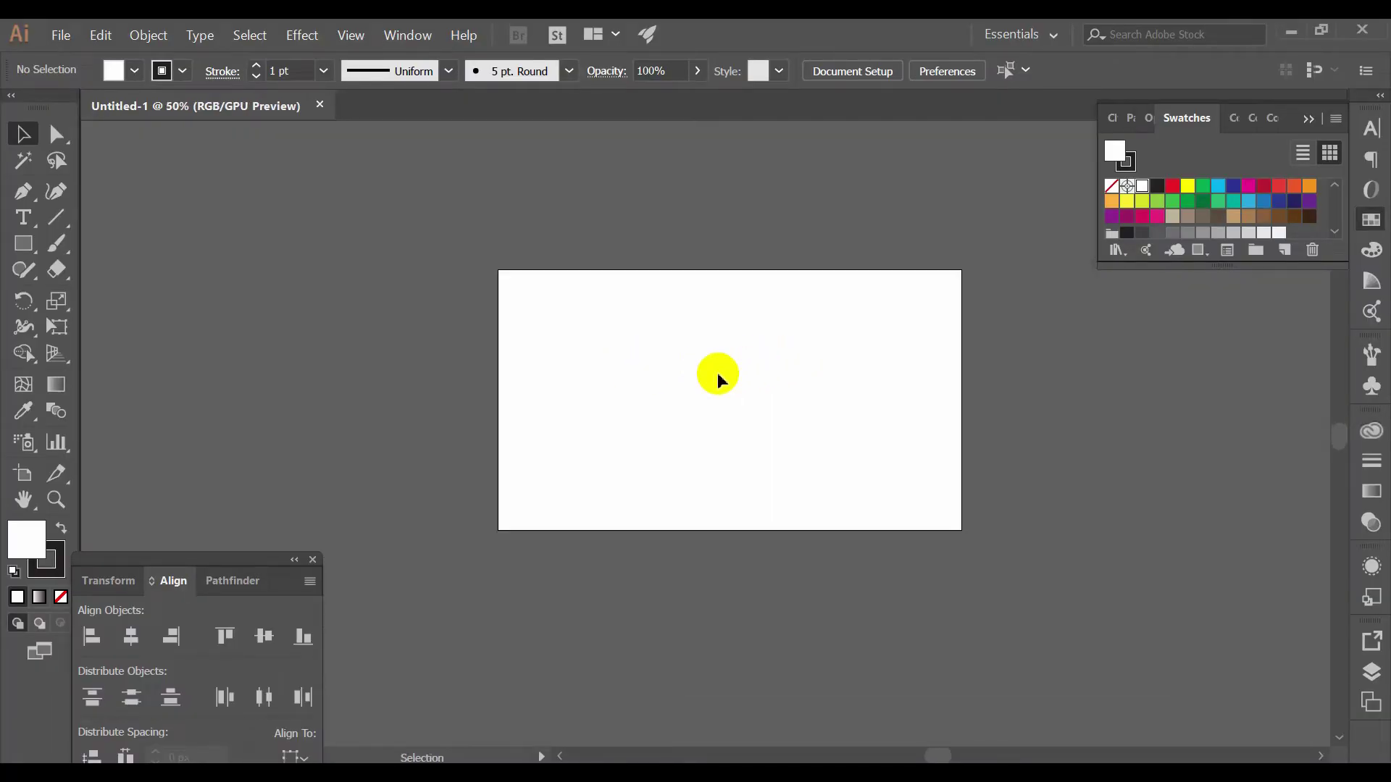
alt+scroll(717, 373, up, 2)
alt+scroll(671, 376, up, 1)
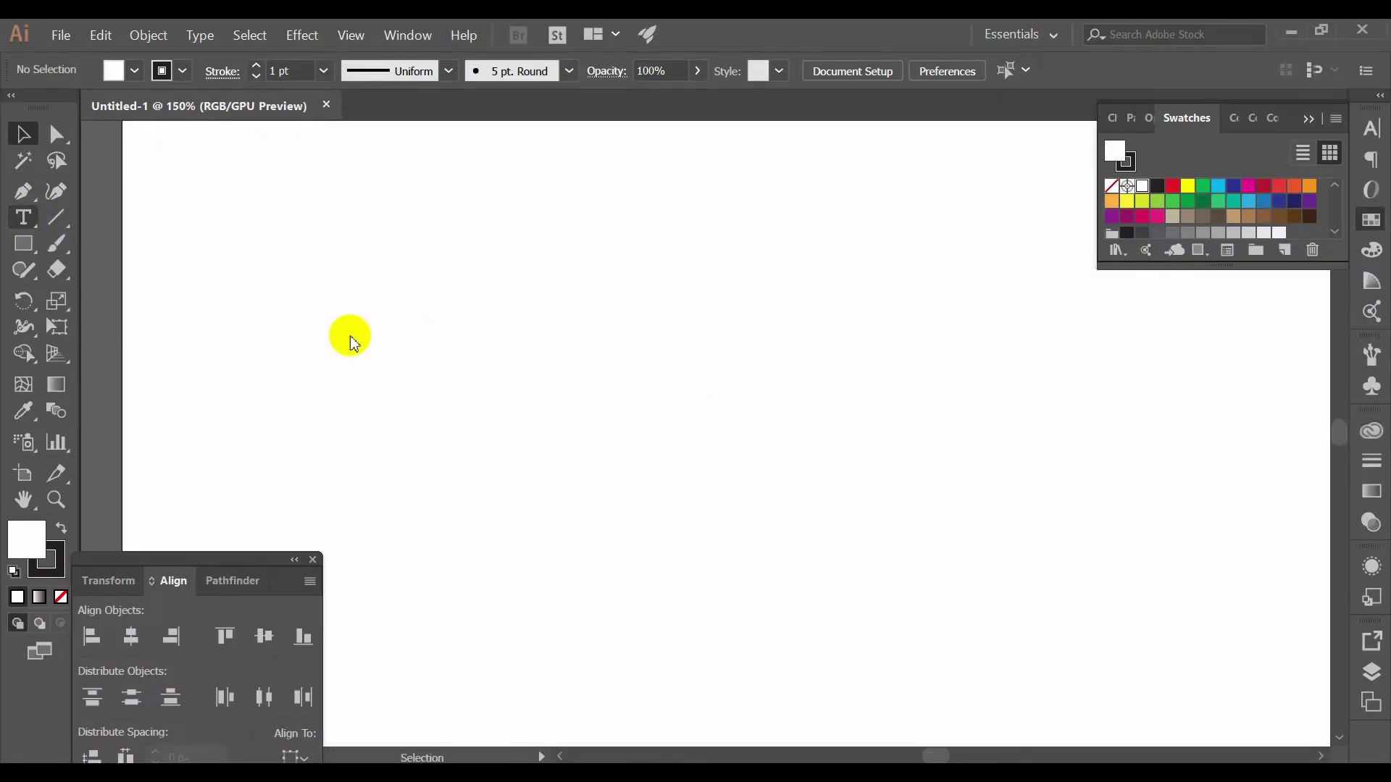
alt+scroll(577, 371, down, 2)
key(t)
alt+scroll(577, 371, up, 1)
click(576, 371)
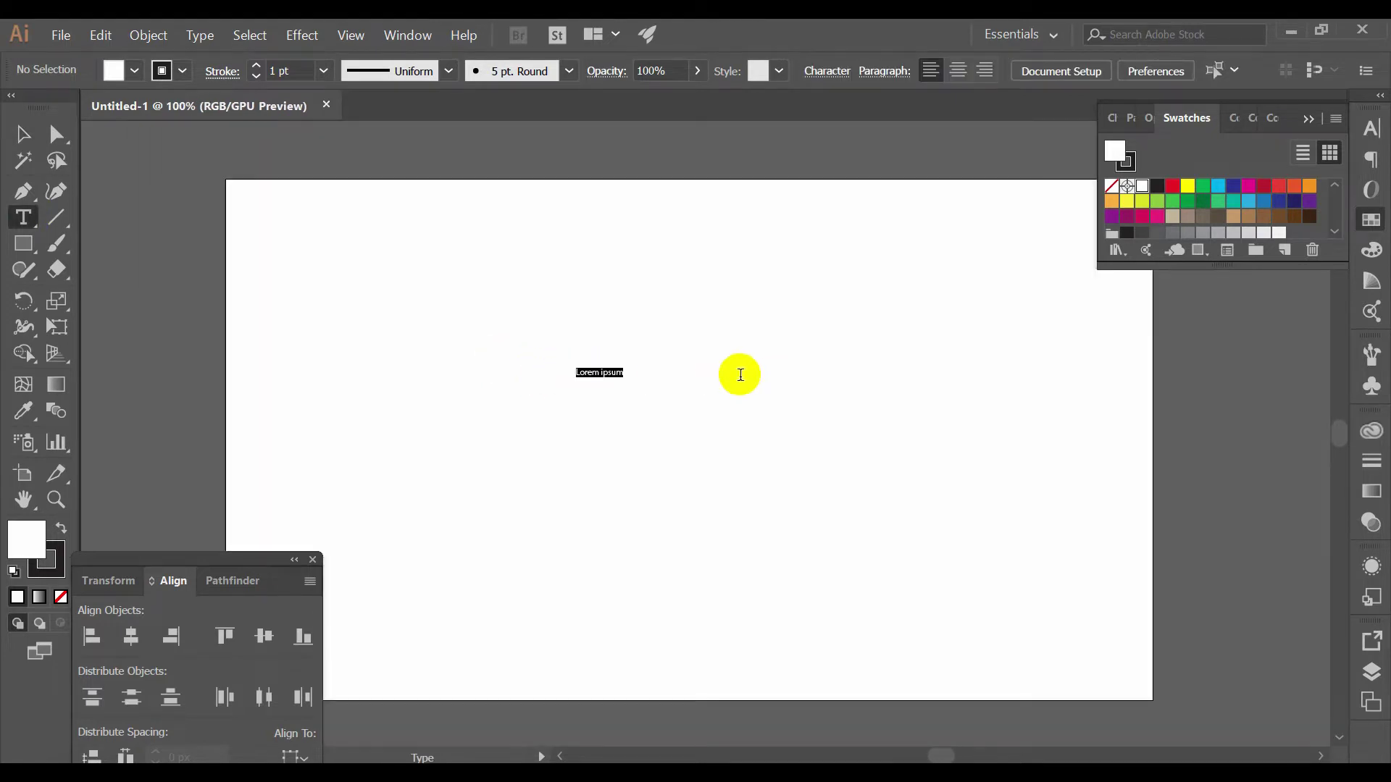
alt+scroll(542, 357, up, 2)
text(All Access)
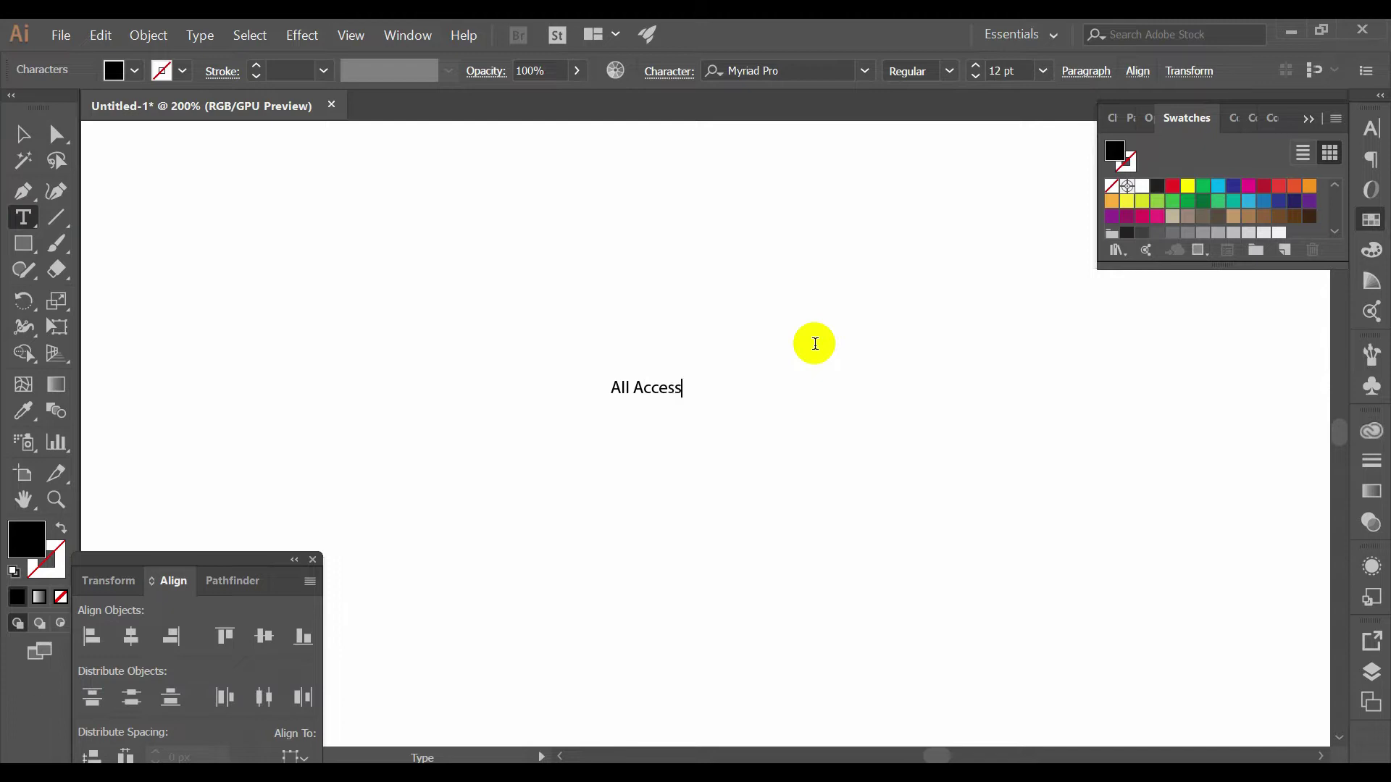
- Scale the All Access text up to about 78 pt
click(26, 135)
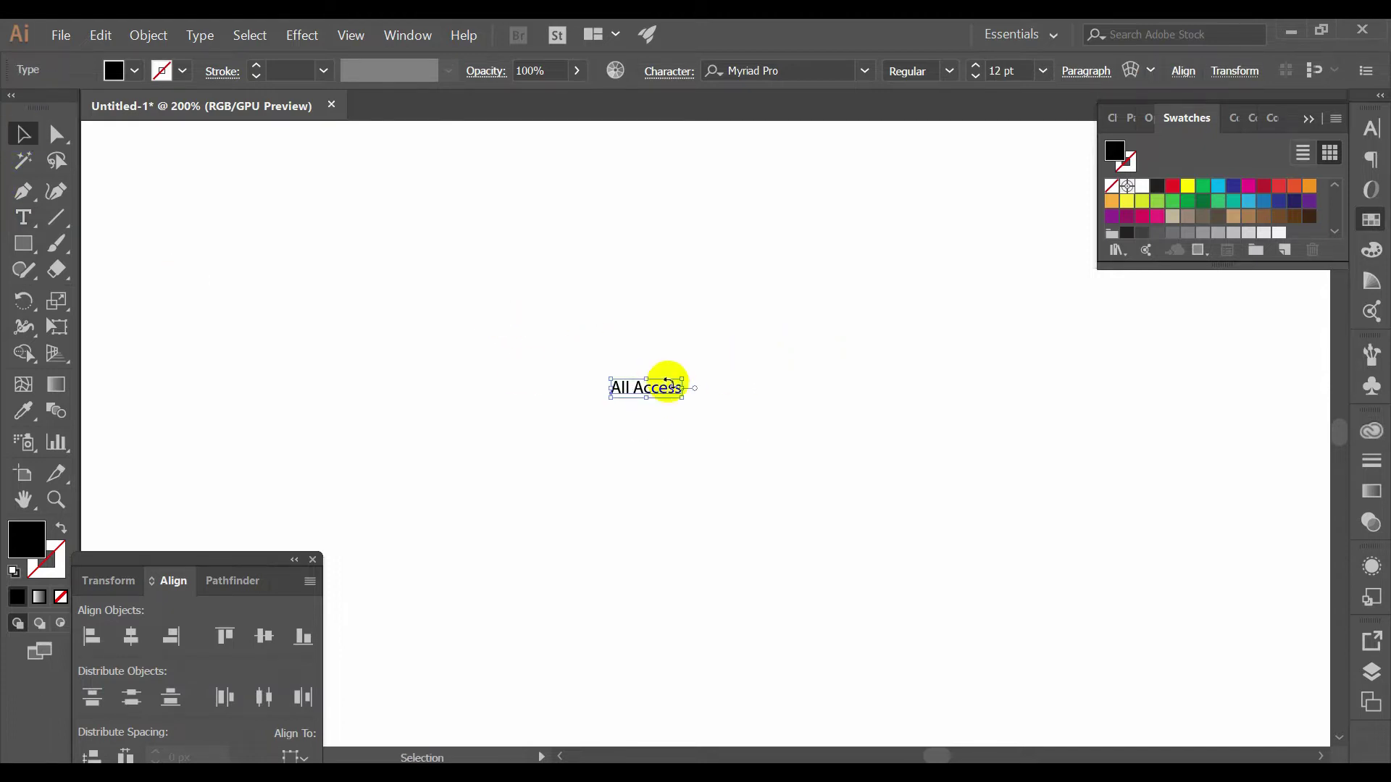
drag(690, 389, 901, 474)
key(ctrl+minus)
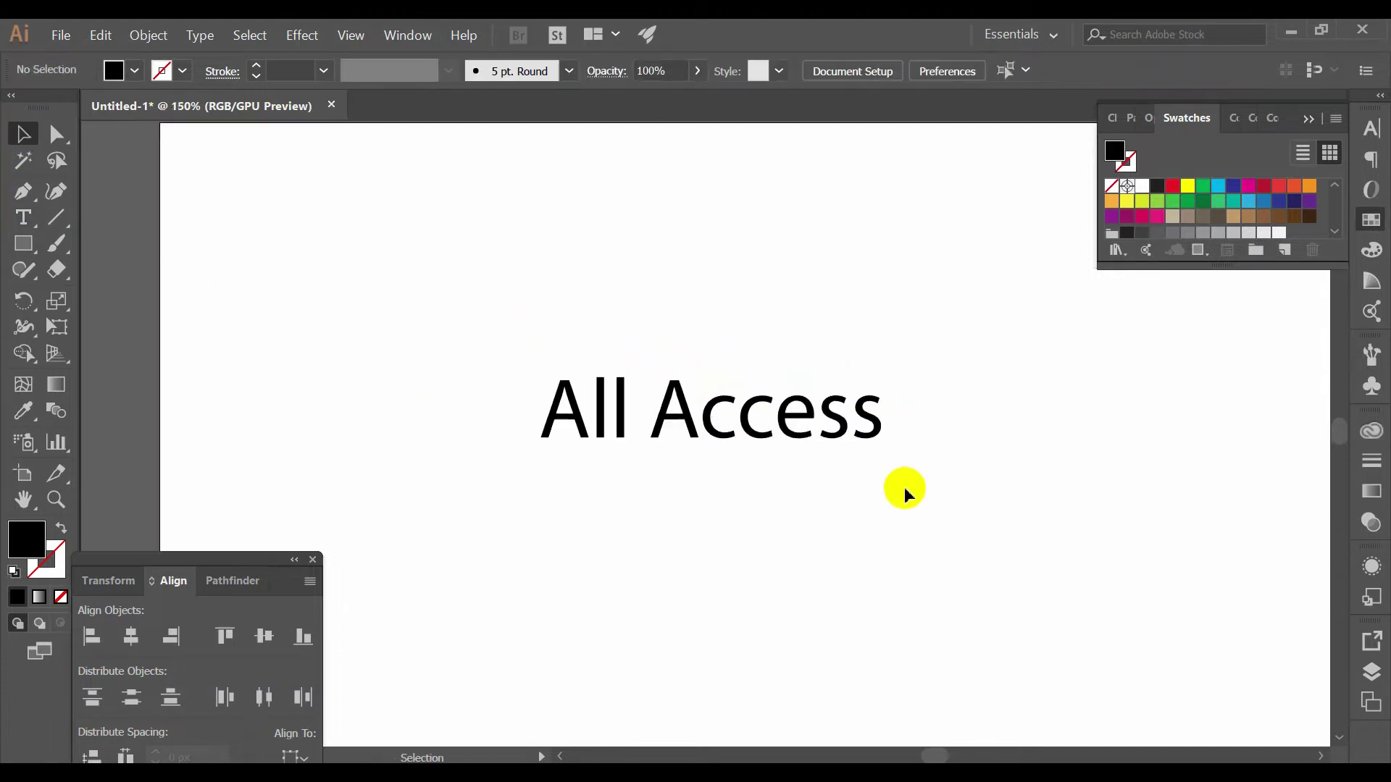
- Set the All Access text font to Montserrat Bold
click(777, 70)
text(m)
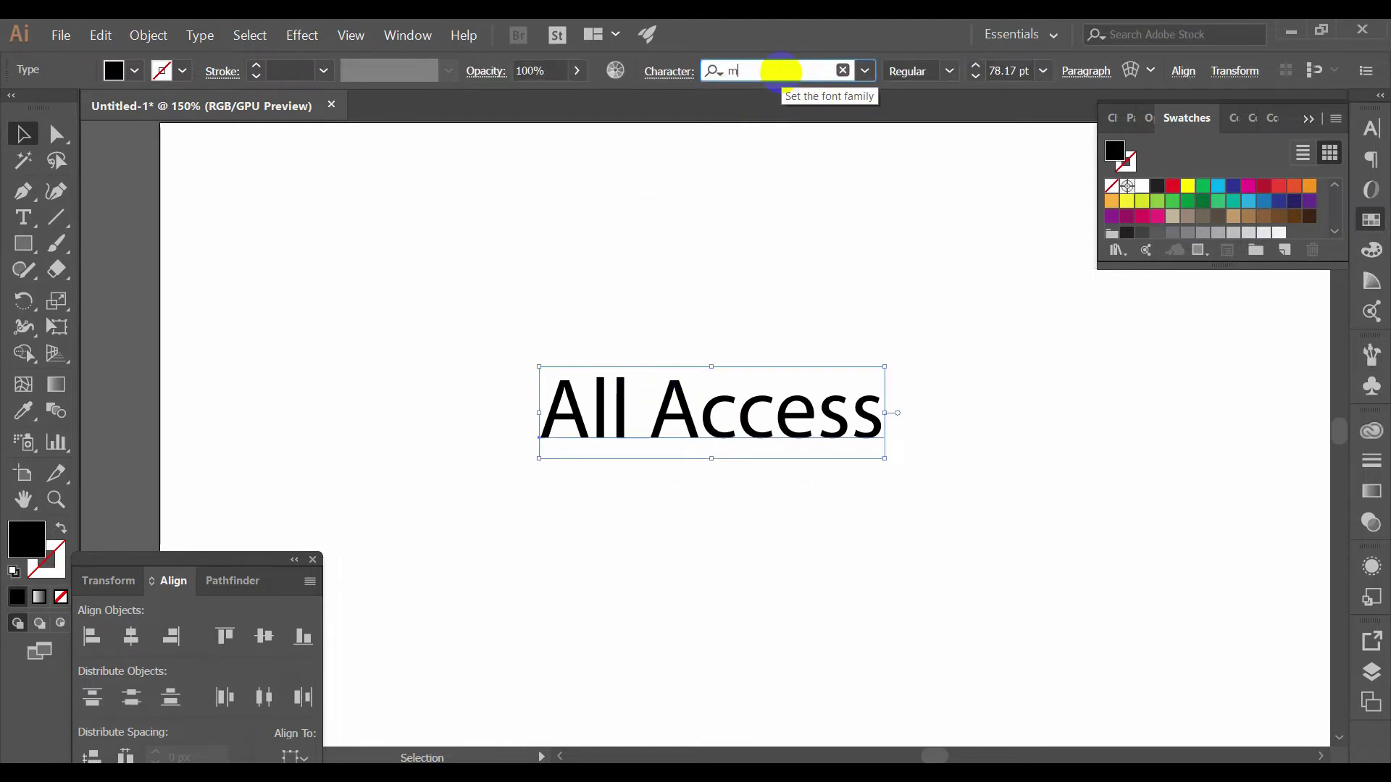
text(ont)
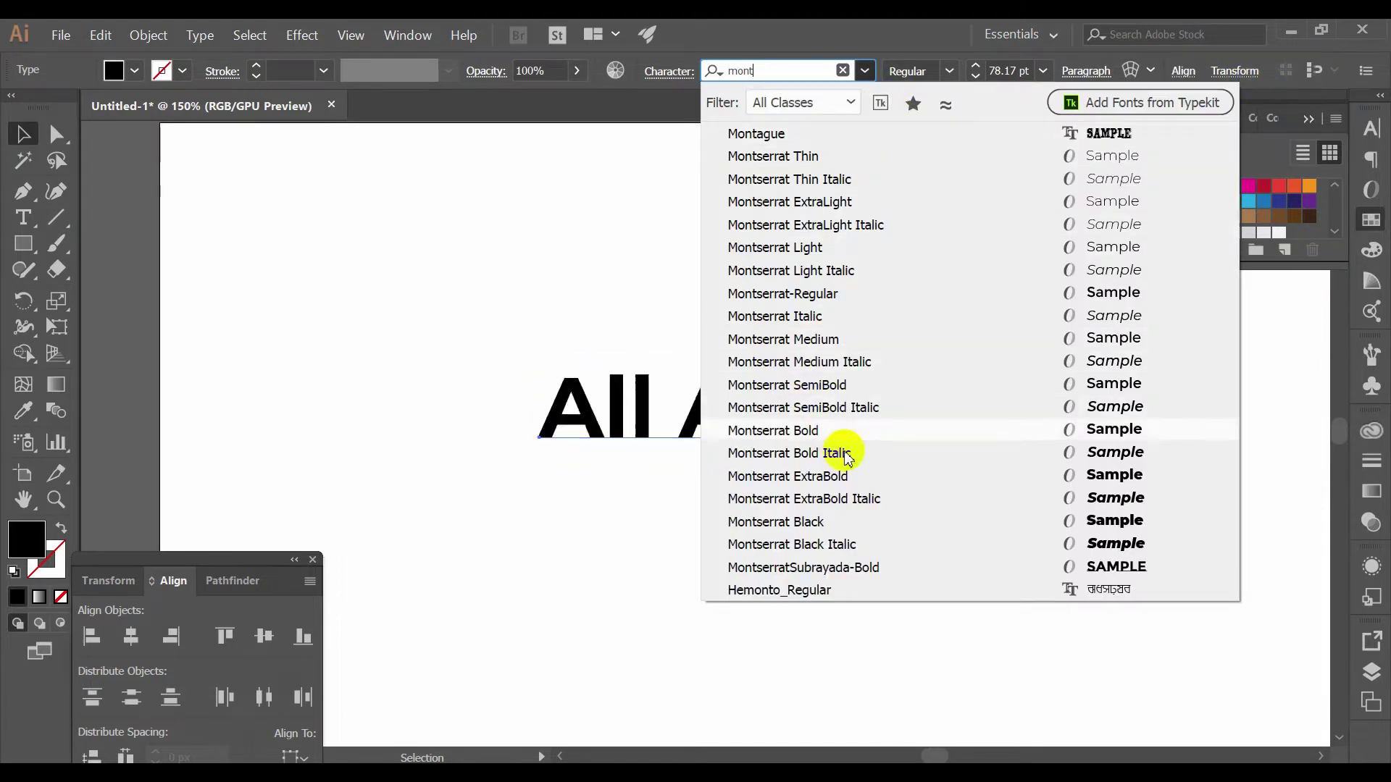
click(876, 571)
key(ctrl+1)
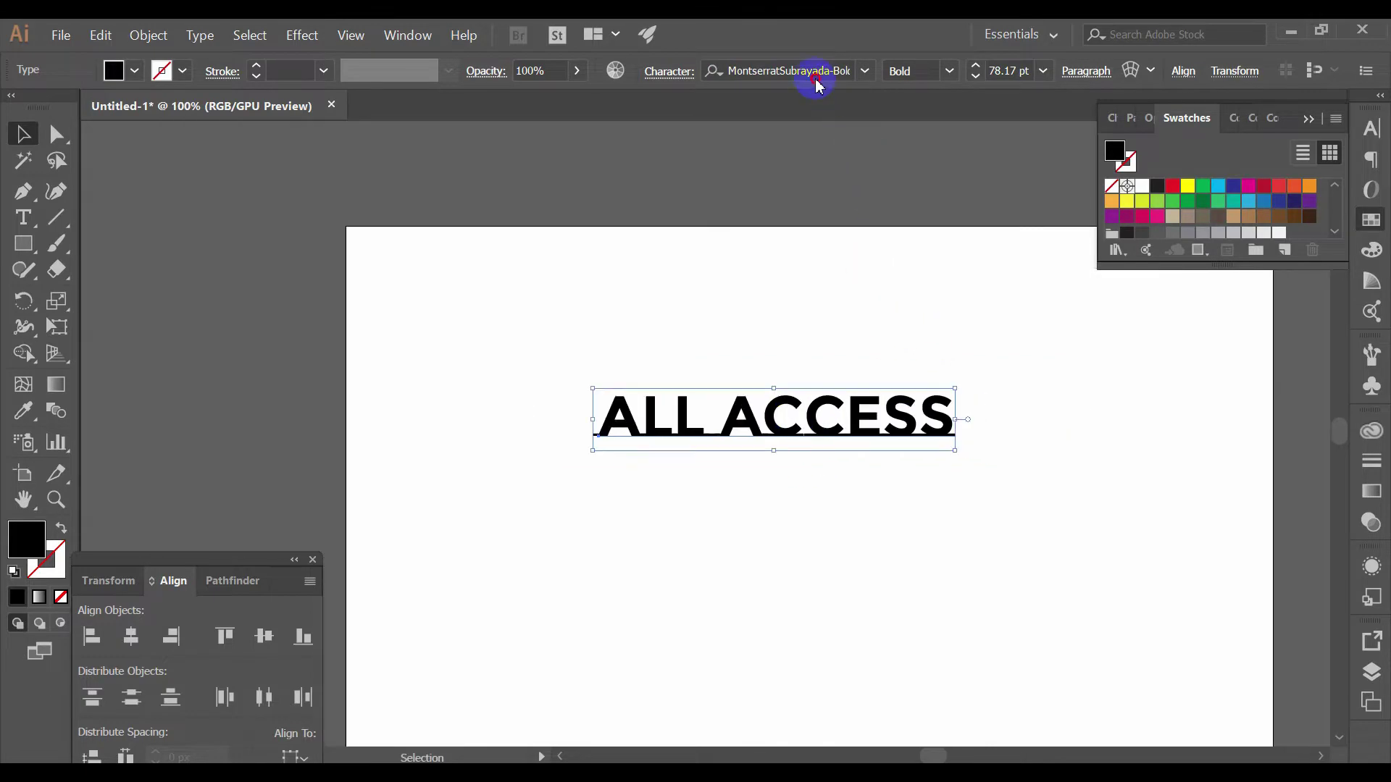
click(819, 69)
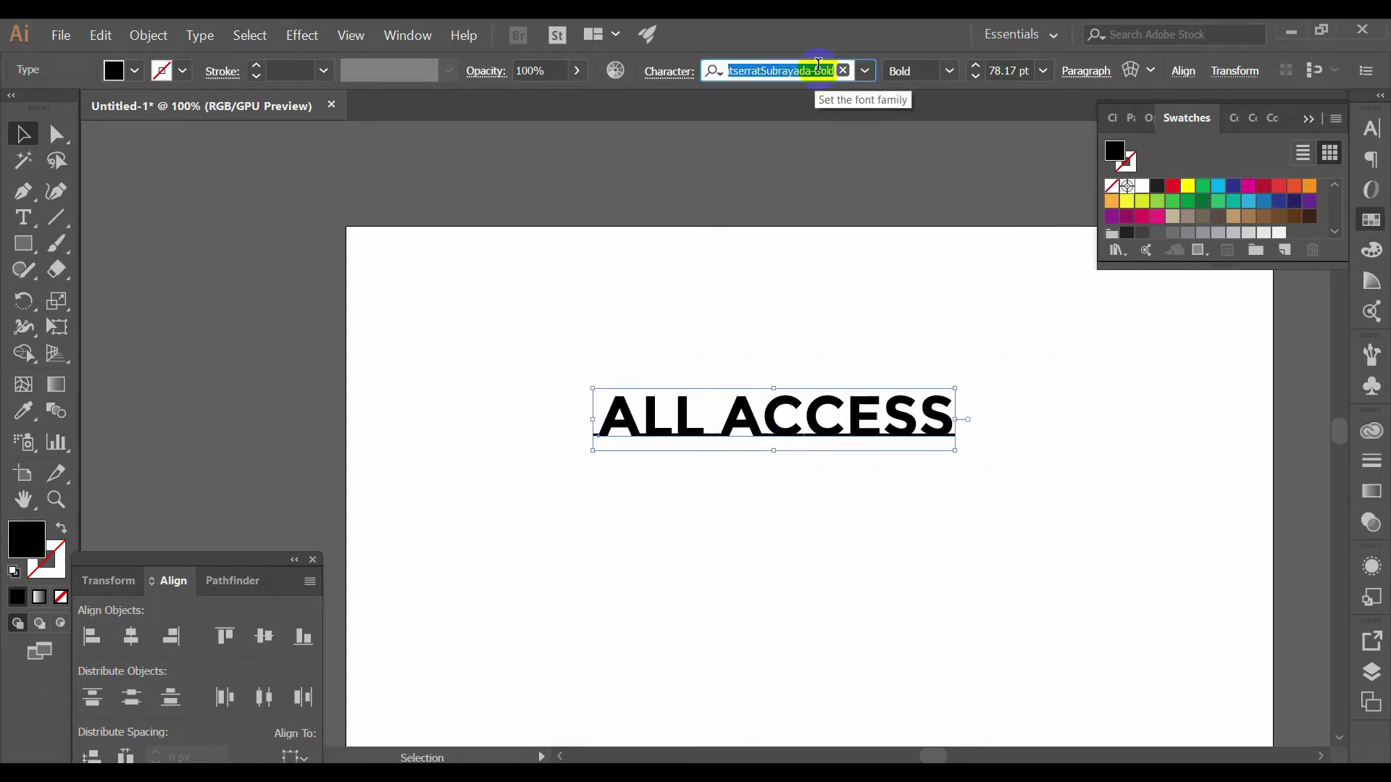
text(mont)
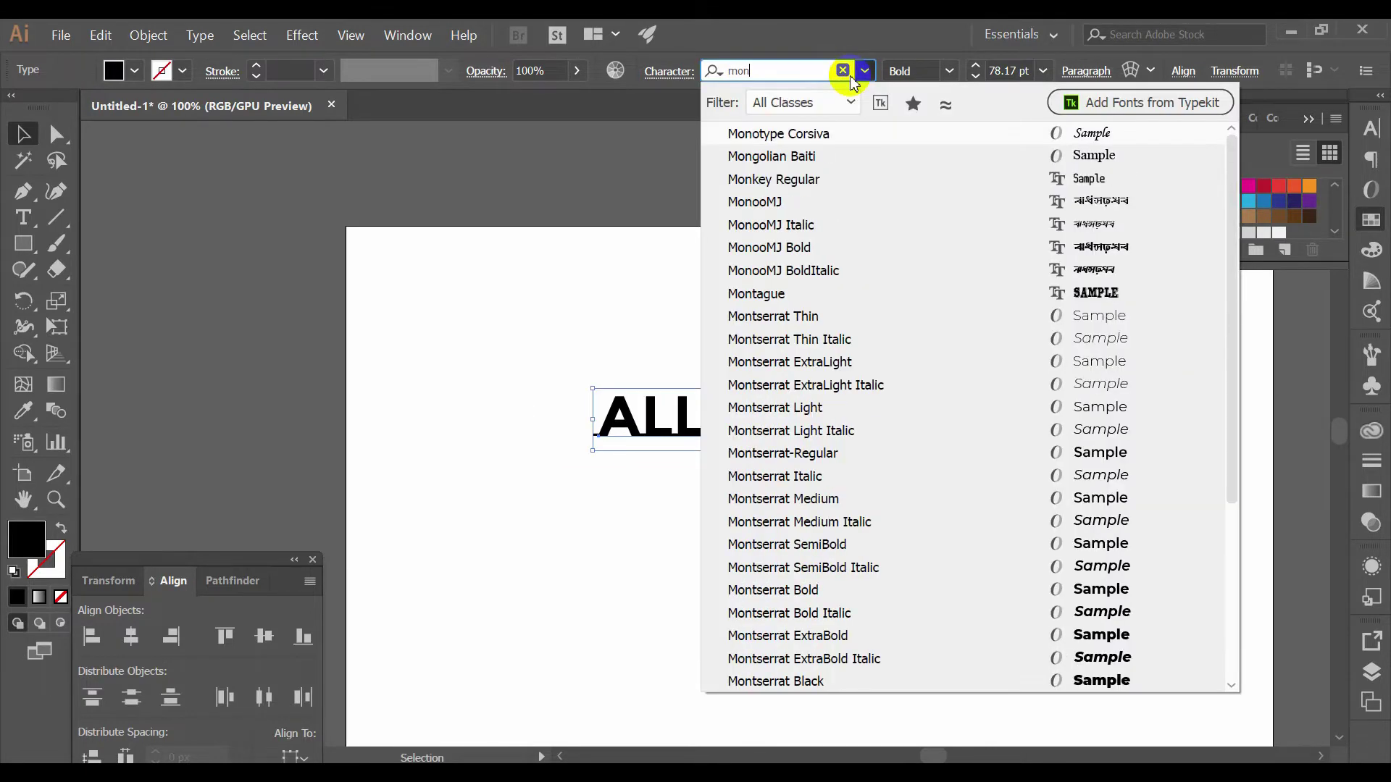
key(Down)
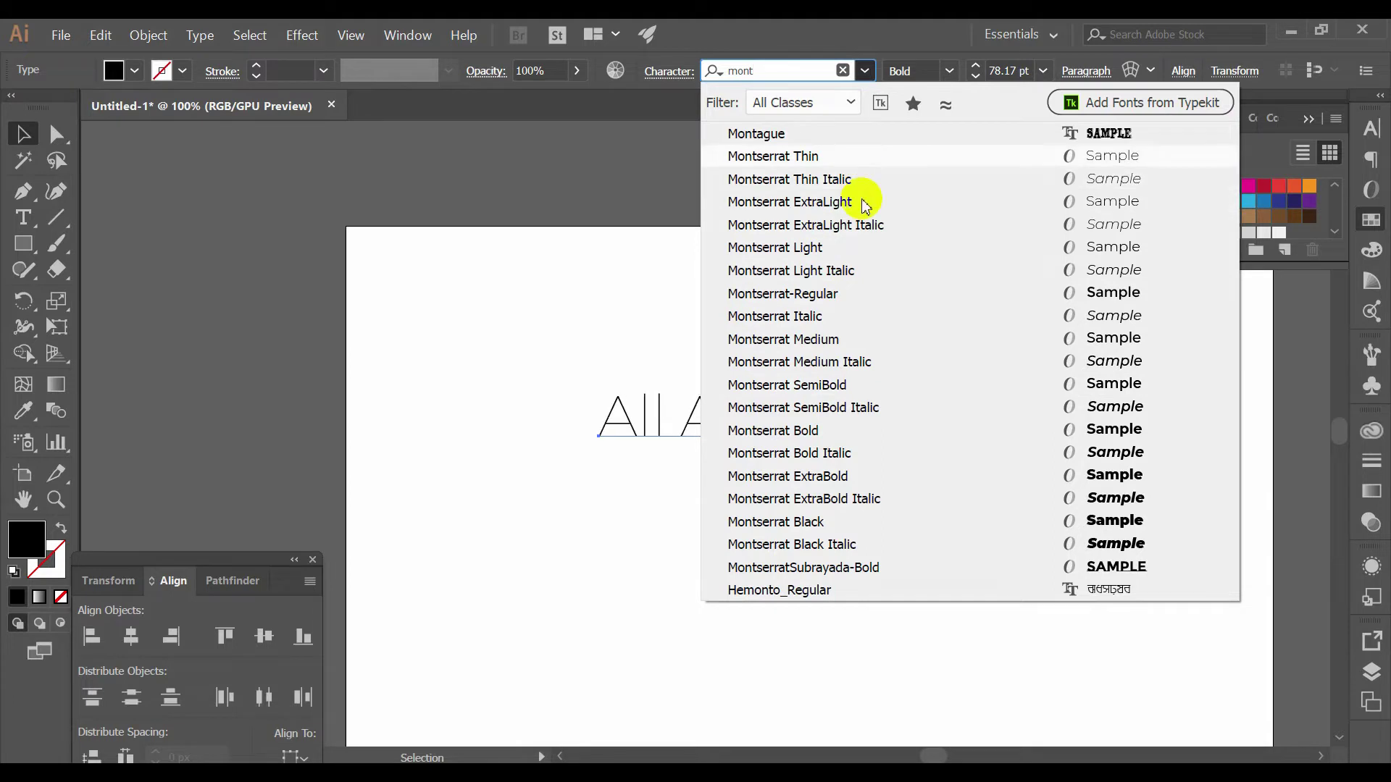
click(1046, 431)
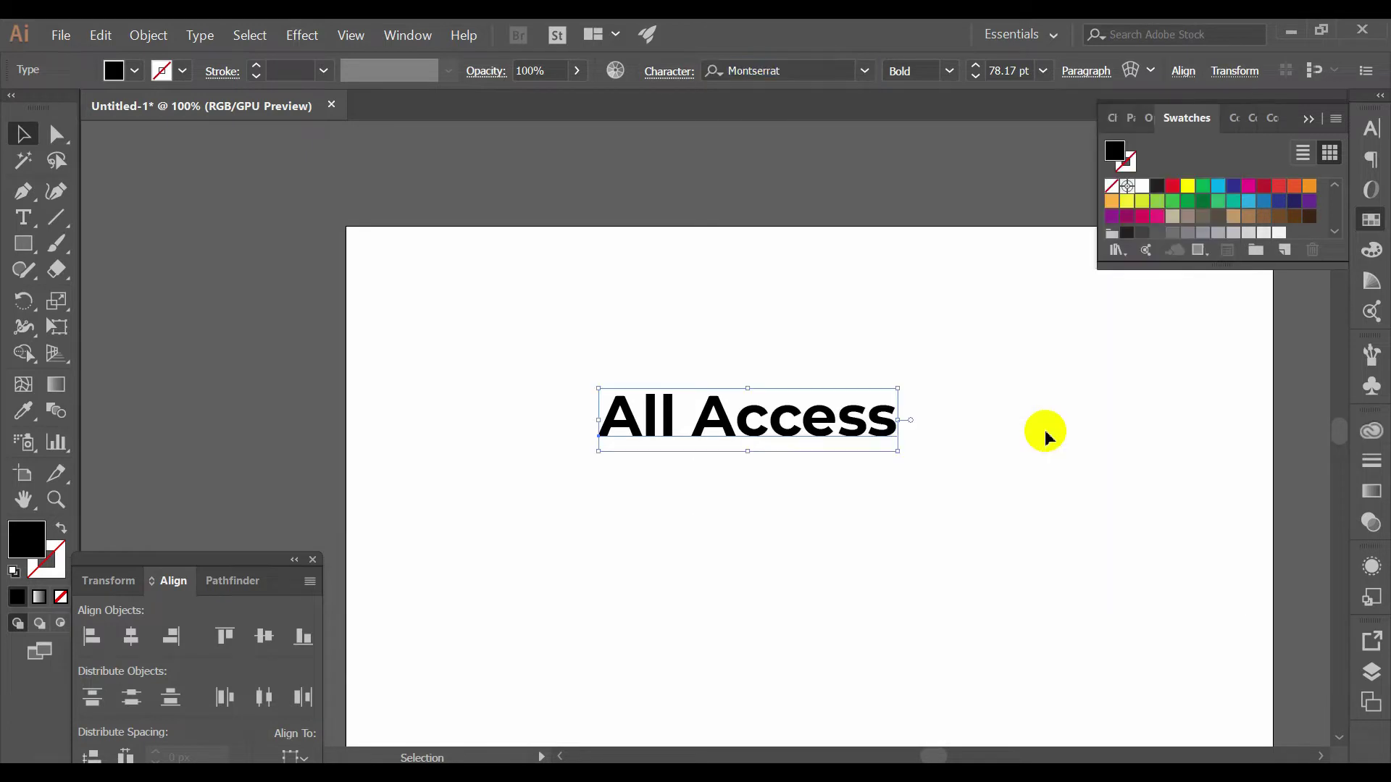
- Apply All Caps from the Character panel menu so it reads ALL ACCESS
click(1371, 135)
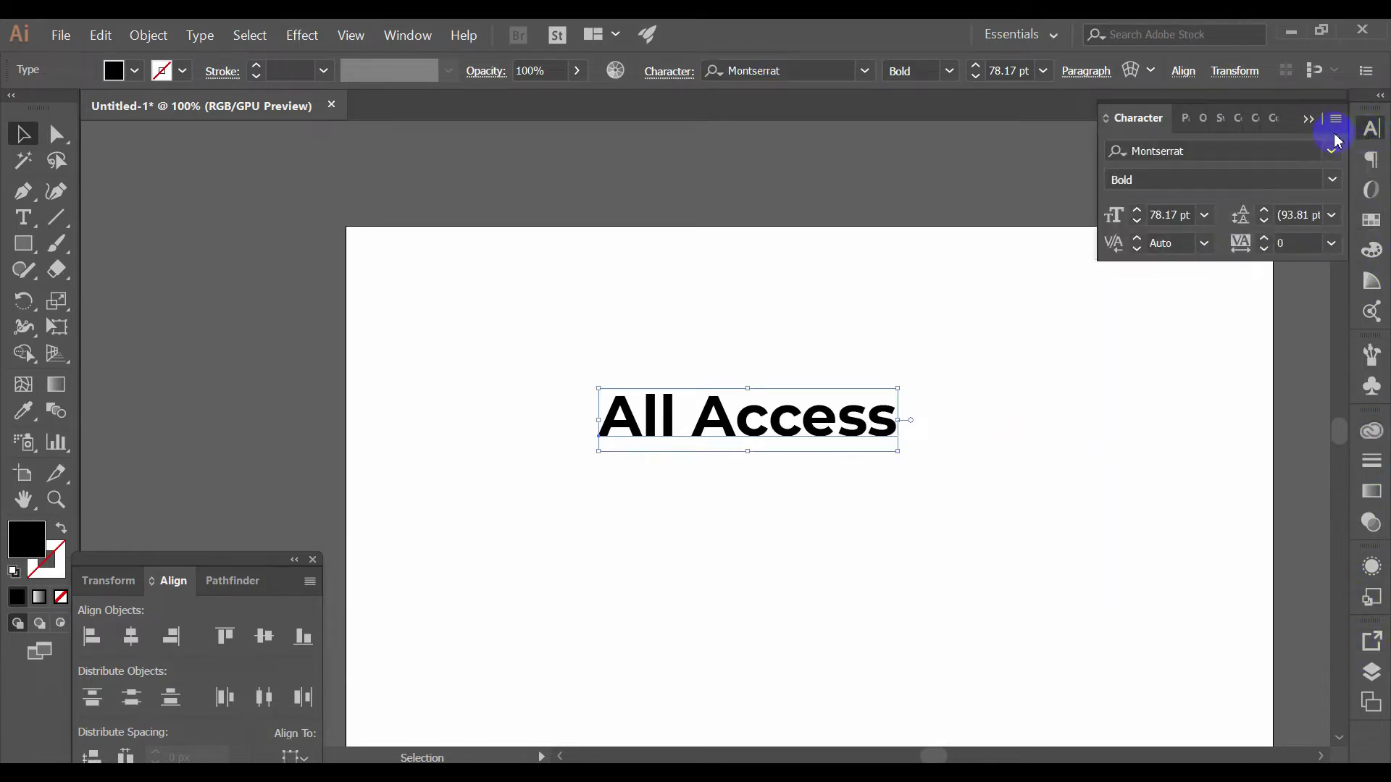
click(1336, 121)
click(1204, 192)
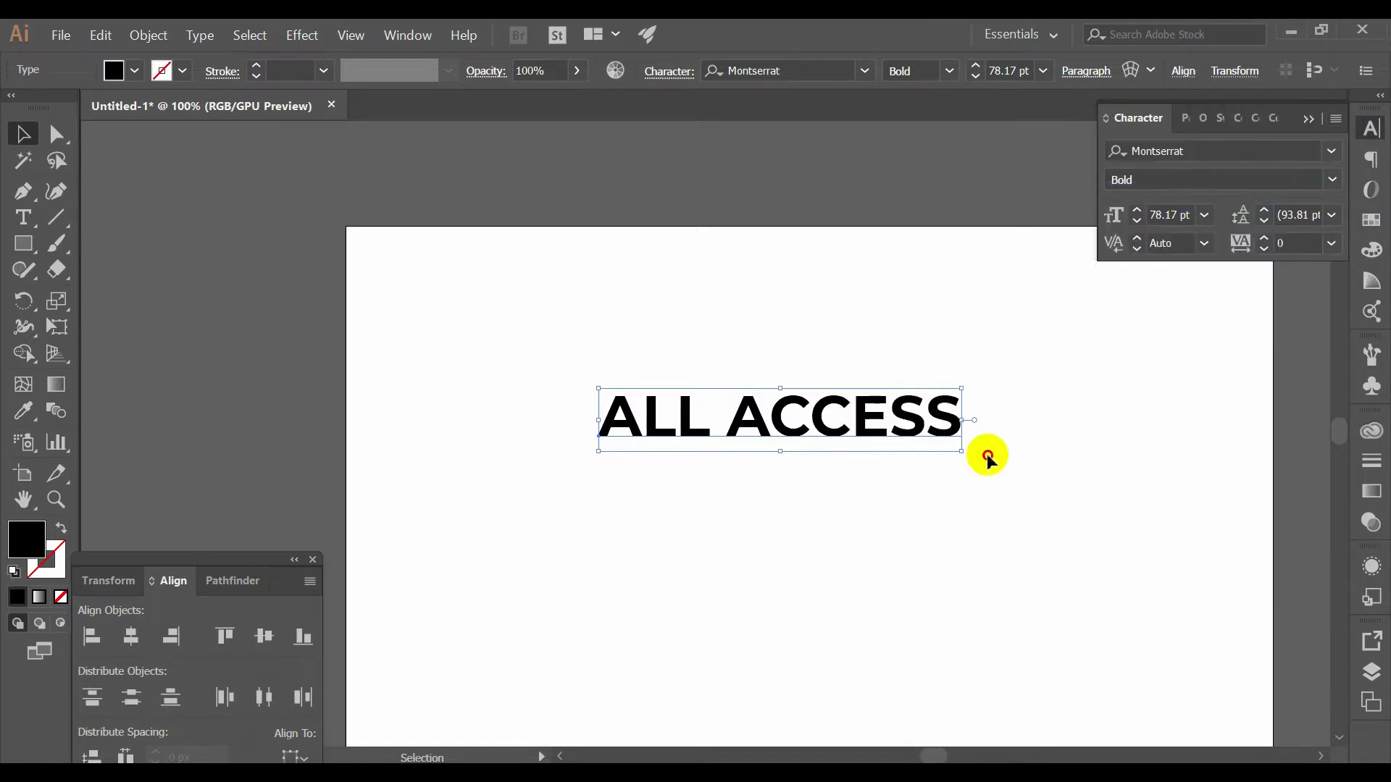
click(1041, 507)
scroll(875, 495, up, 2)
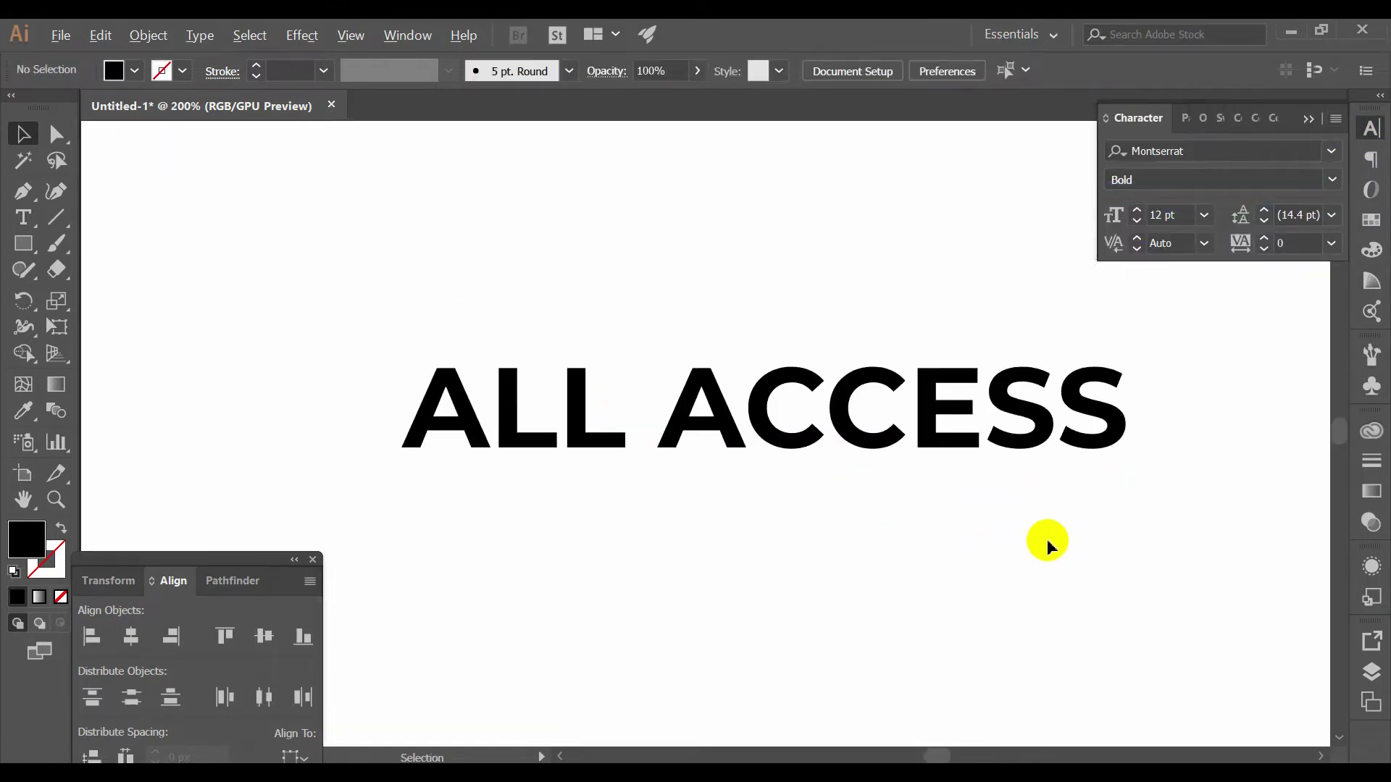
scroll(1049, 543, down, 1)
- Convert the ALL ACCESS text to outlines with Create Outlines
click(790, 435)
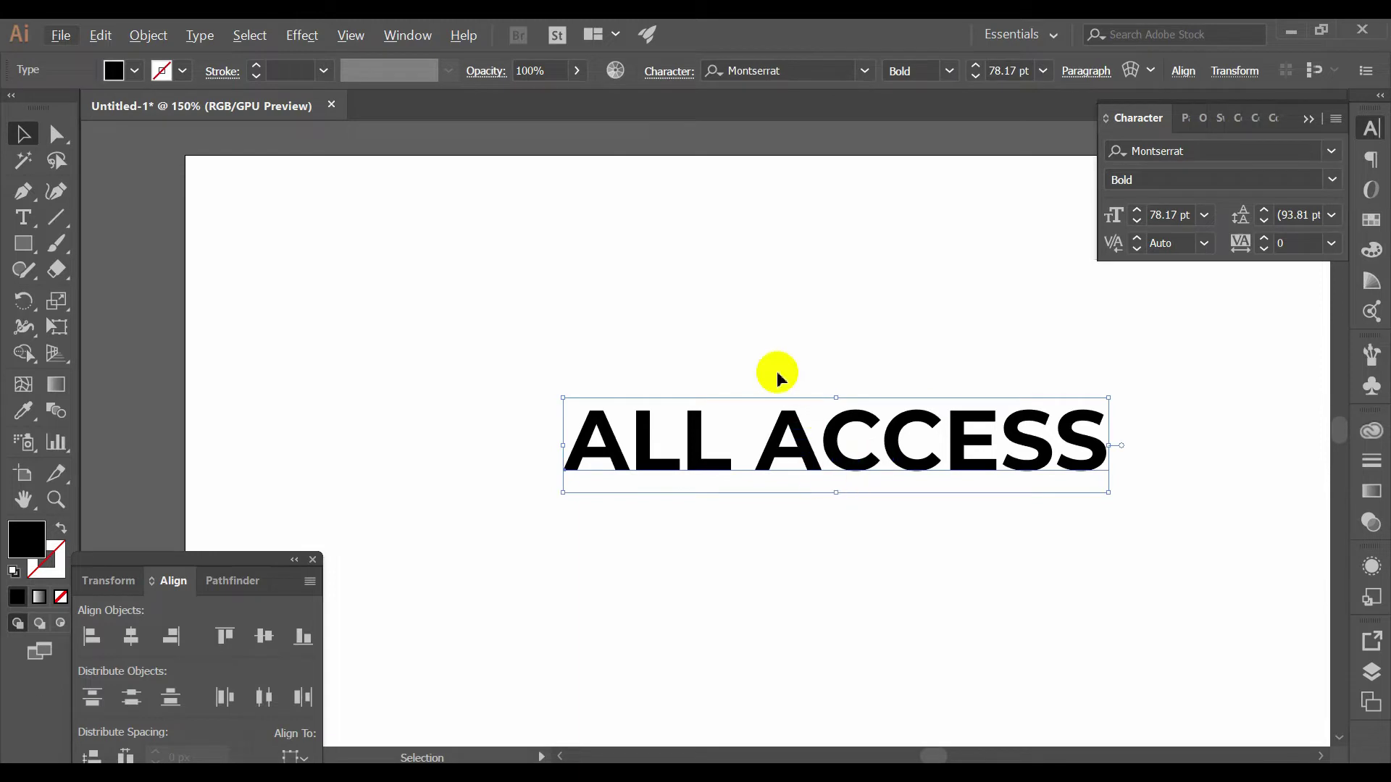
right_click(898, 400)
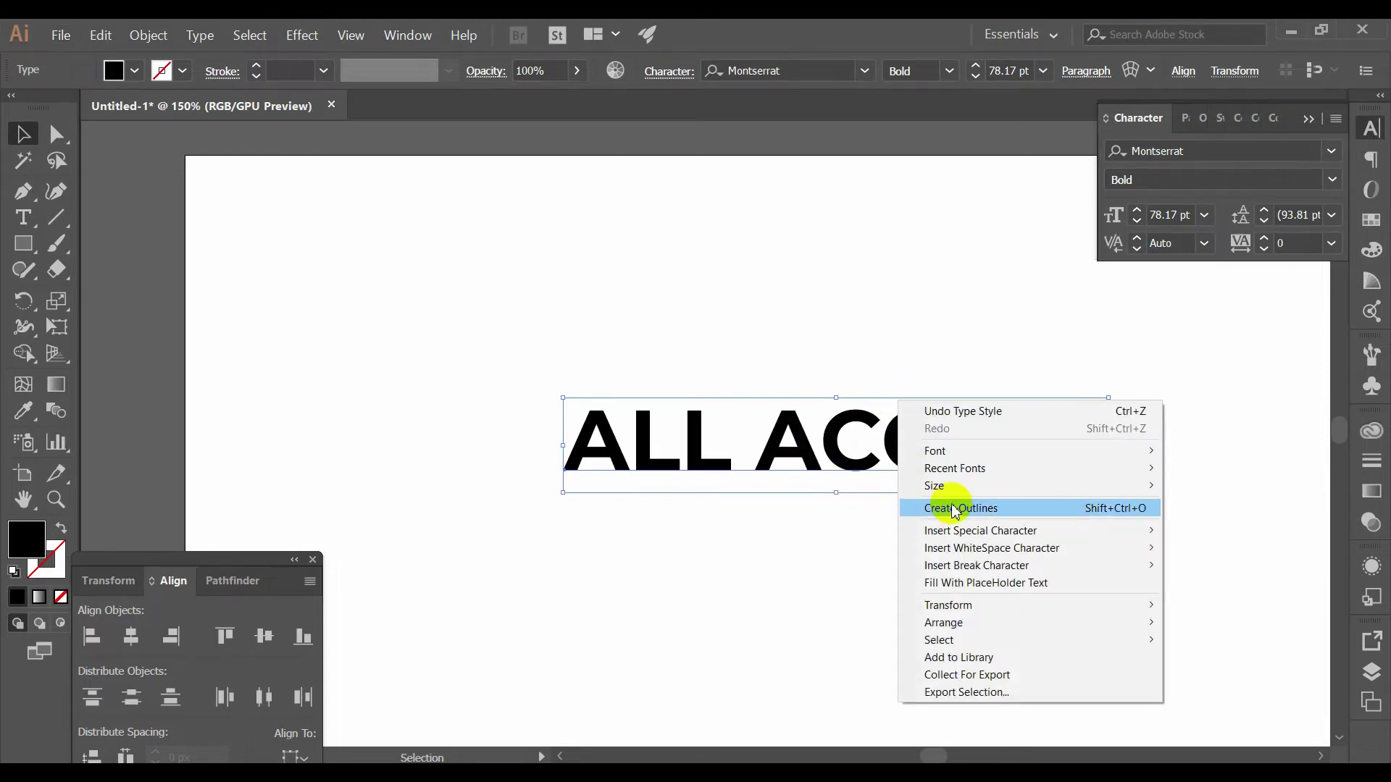
click(942, 506)
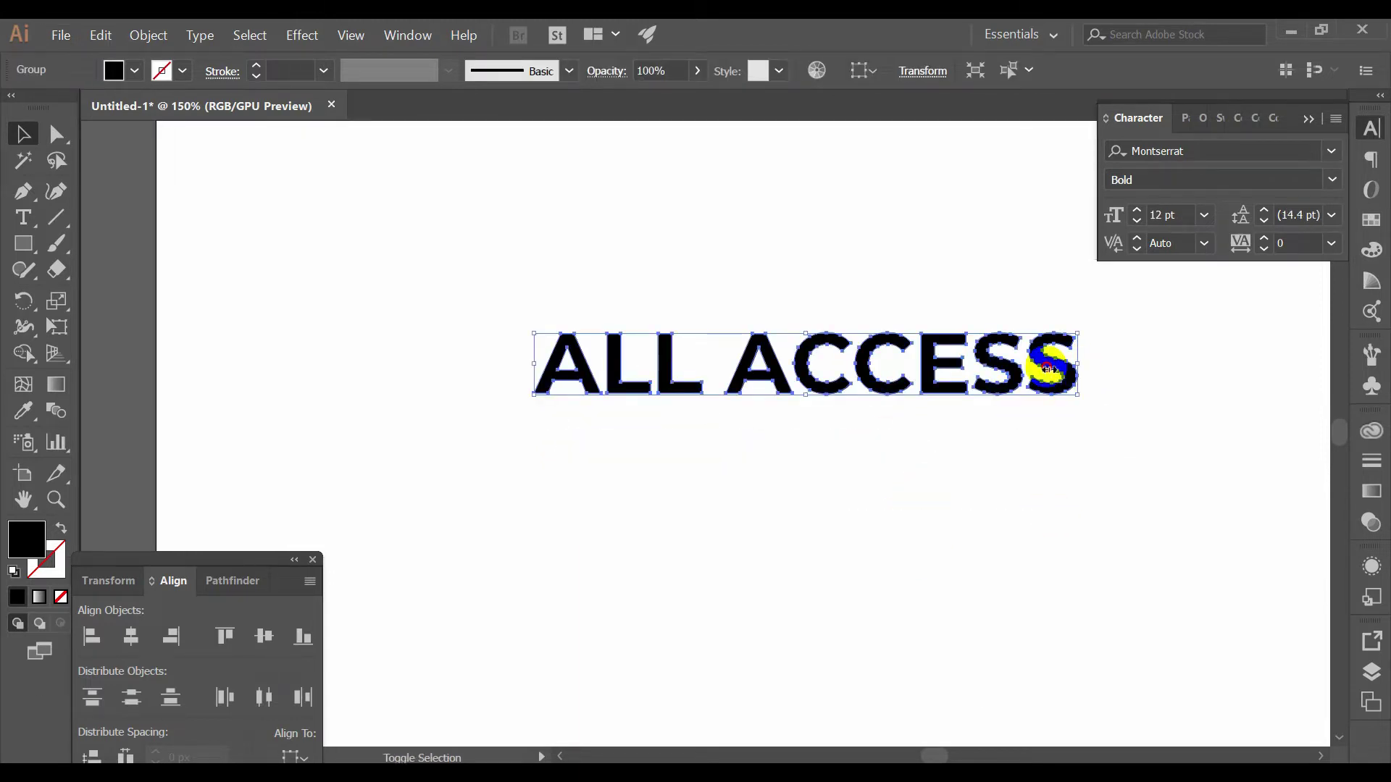
click(1037, 471)
- Move the outlined lettering lower and ungroup the letters
drag(882, 350, 862, 420)
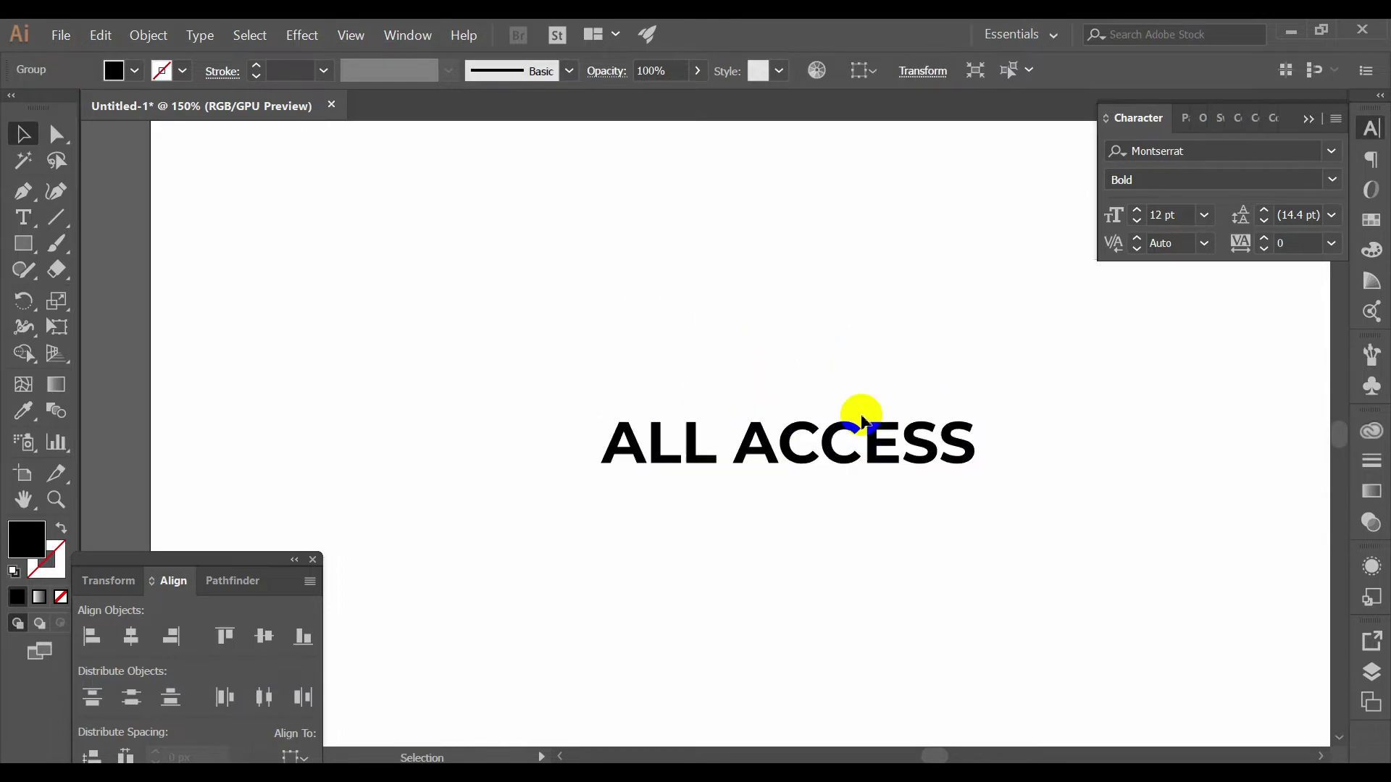
scroll(862, 420, up, 1)
right_click(873, 405)
click(909, 504)
click(876, 438)
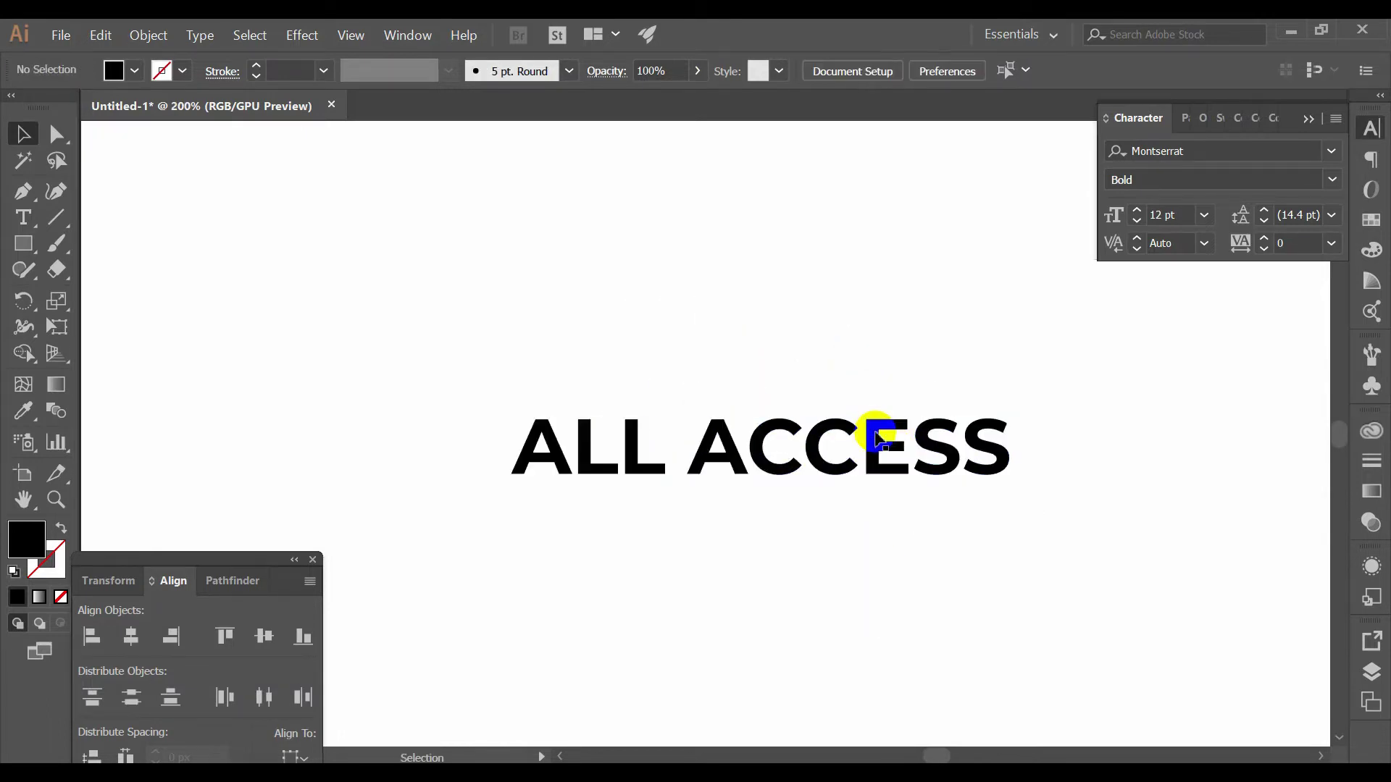
- Shift the E's inner anchor points left past its vertical stem
scroll(874, 438, up, 1)
scroll(881, 439, up, 4)
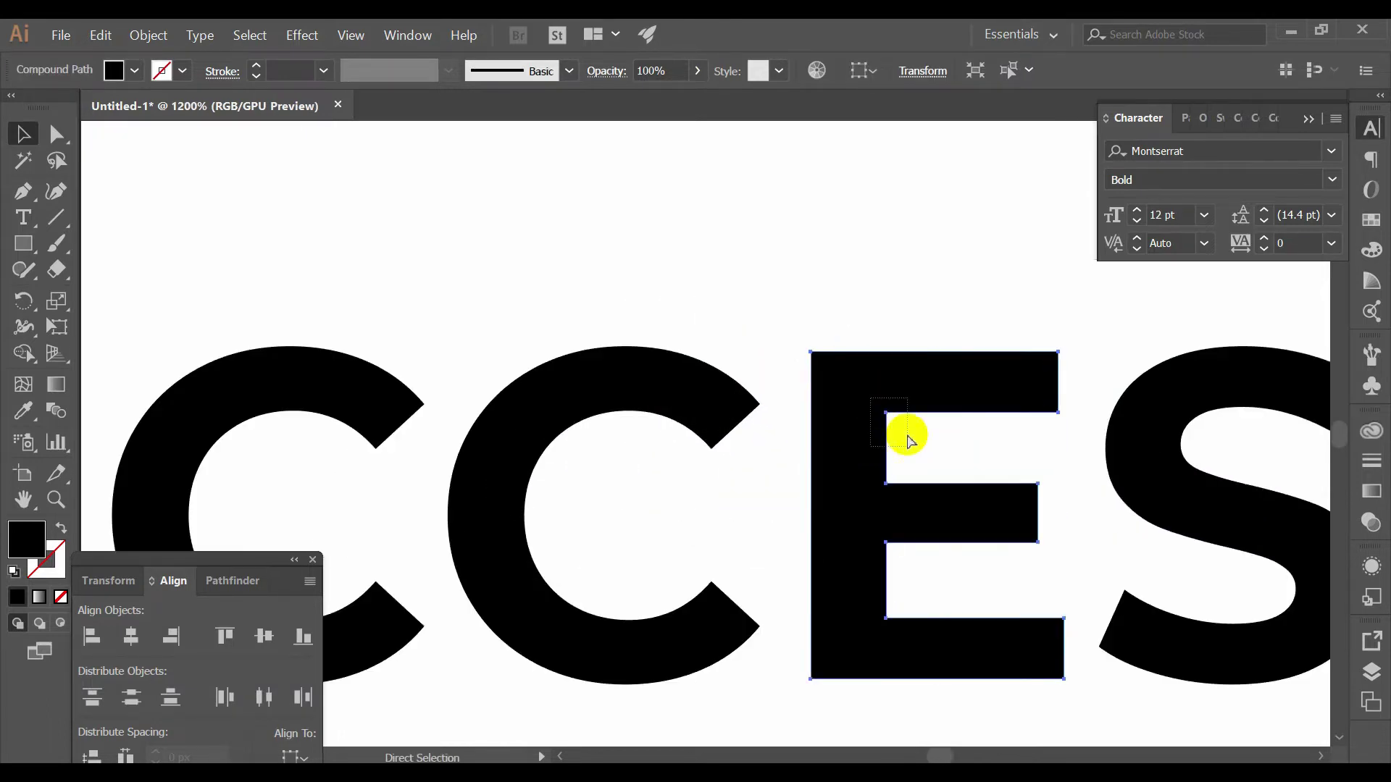
drag(909, 438, 907, 442)
key(shift+Left)
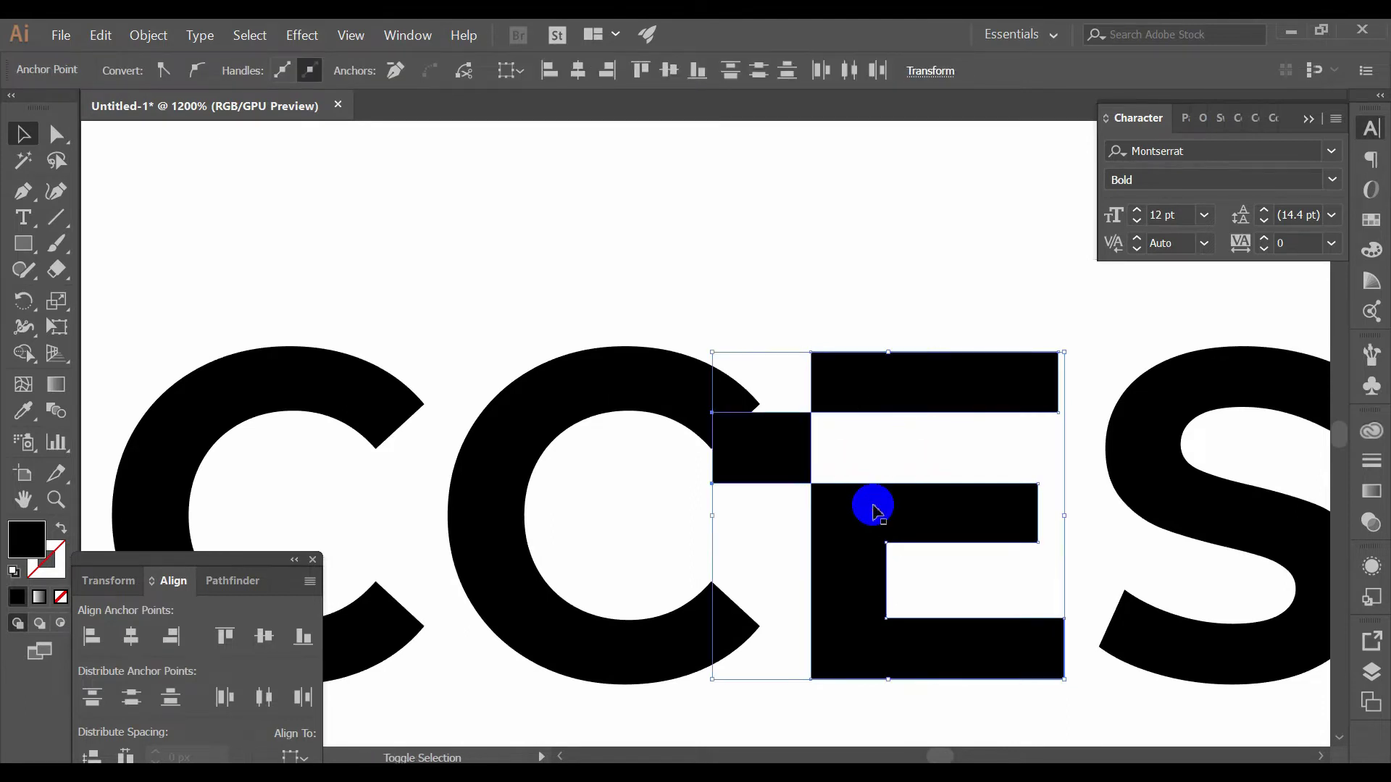
click(179, 592)
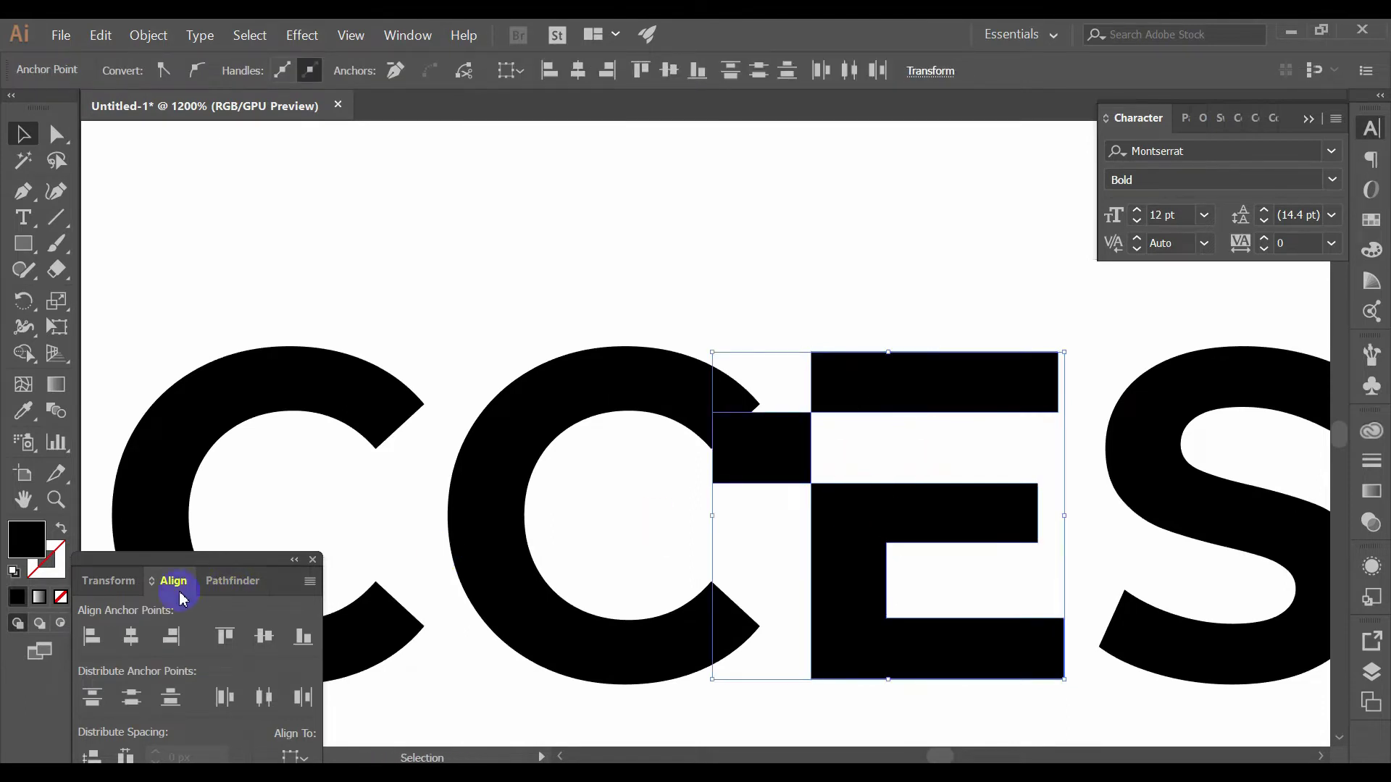
- Apply Pathfinder Exclude to the E, ungroup, and delete the leftover square
click(233, 581)
click(212, 636)
right_click(830, 415)
click(886, 527)
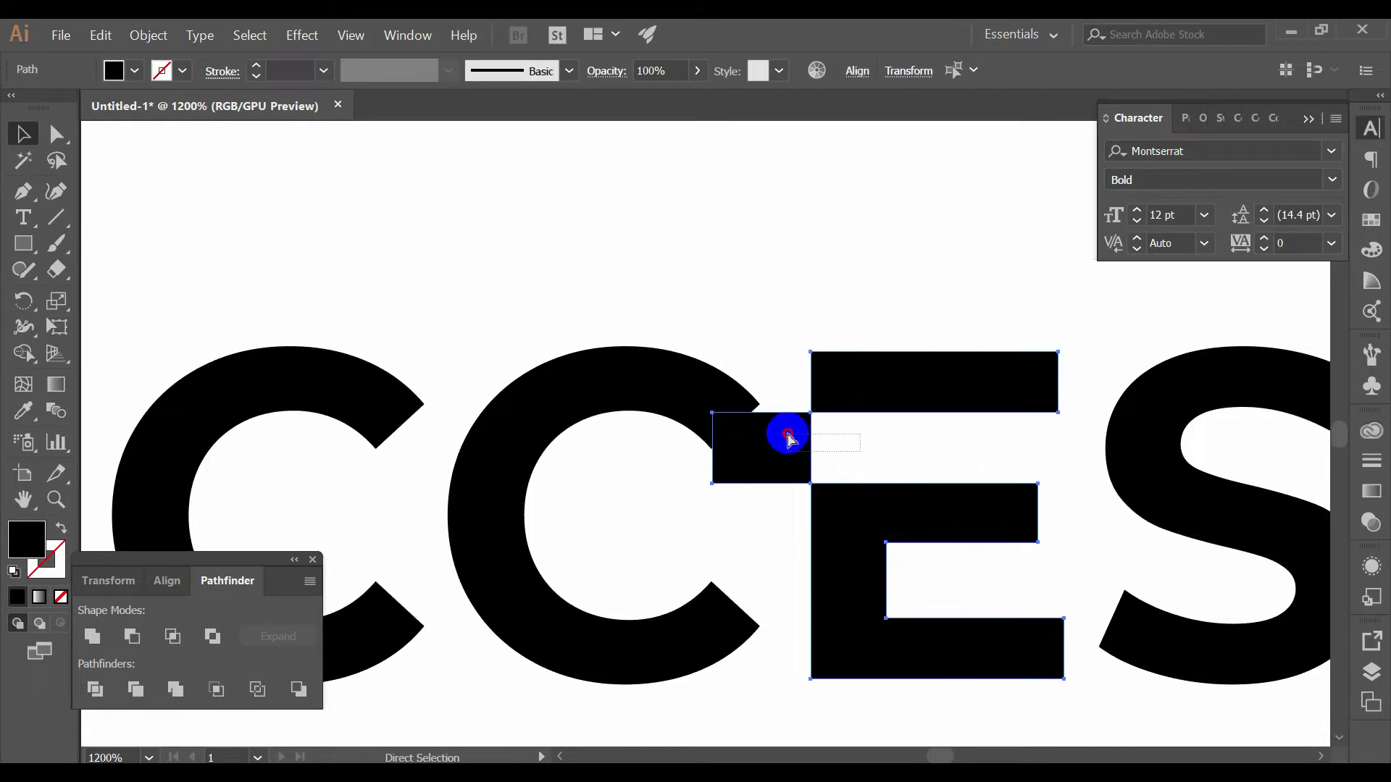
click(792, 435)
key(Delete)
- Select the whole ALL ACCESS lettering to check it, then clear the selection
alt+scroll(792, 434, down, 4)
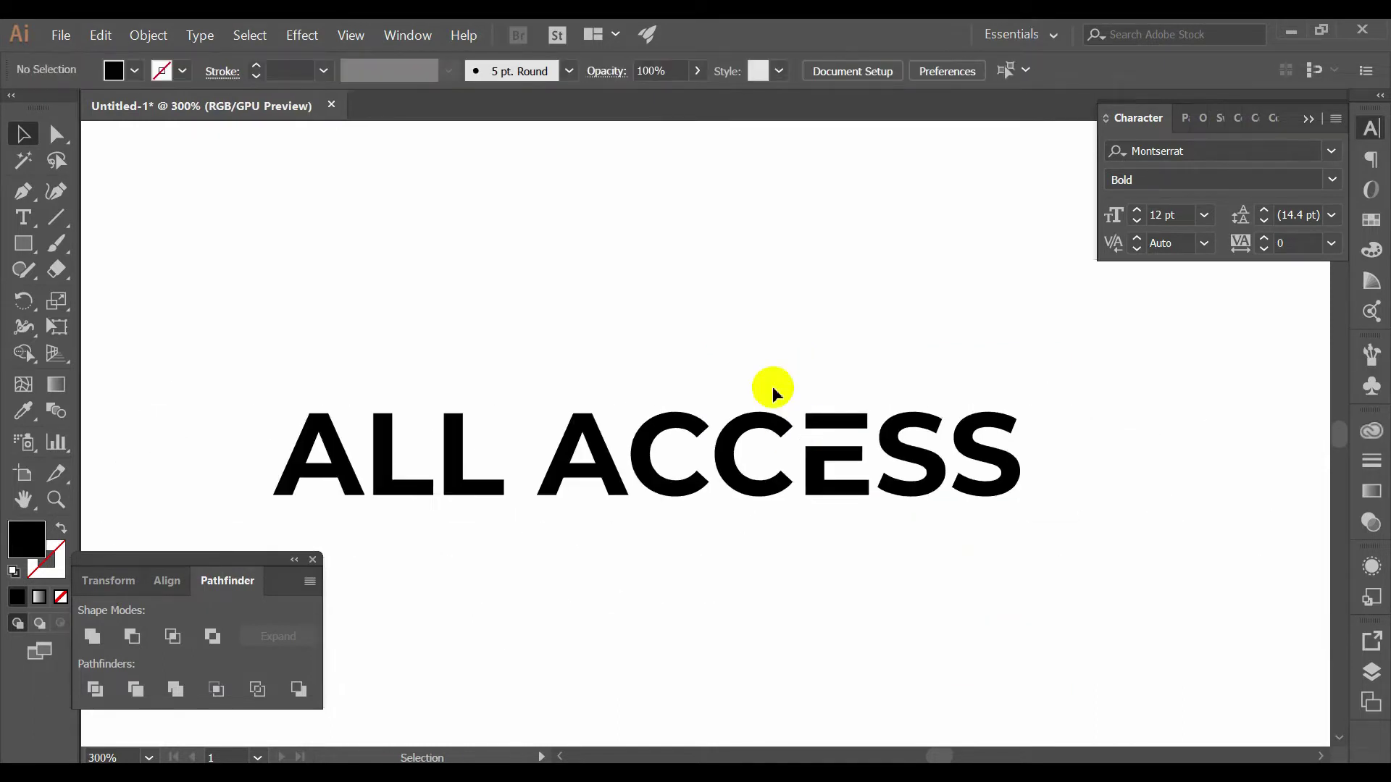
scroll(766, 389, down, 2)
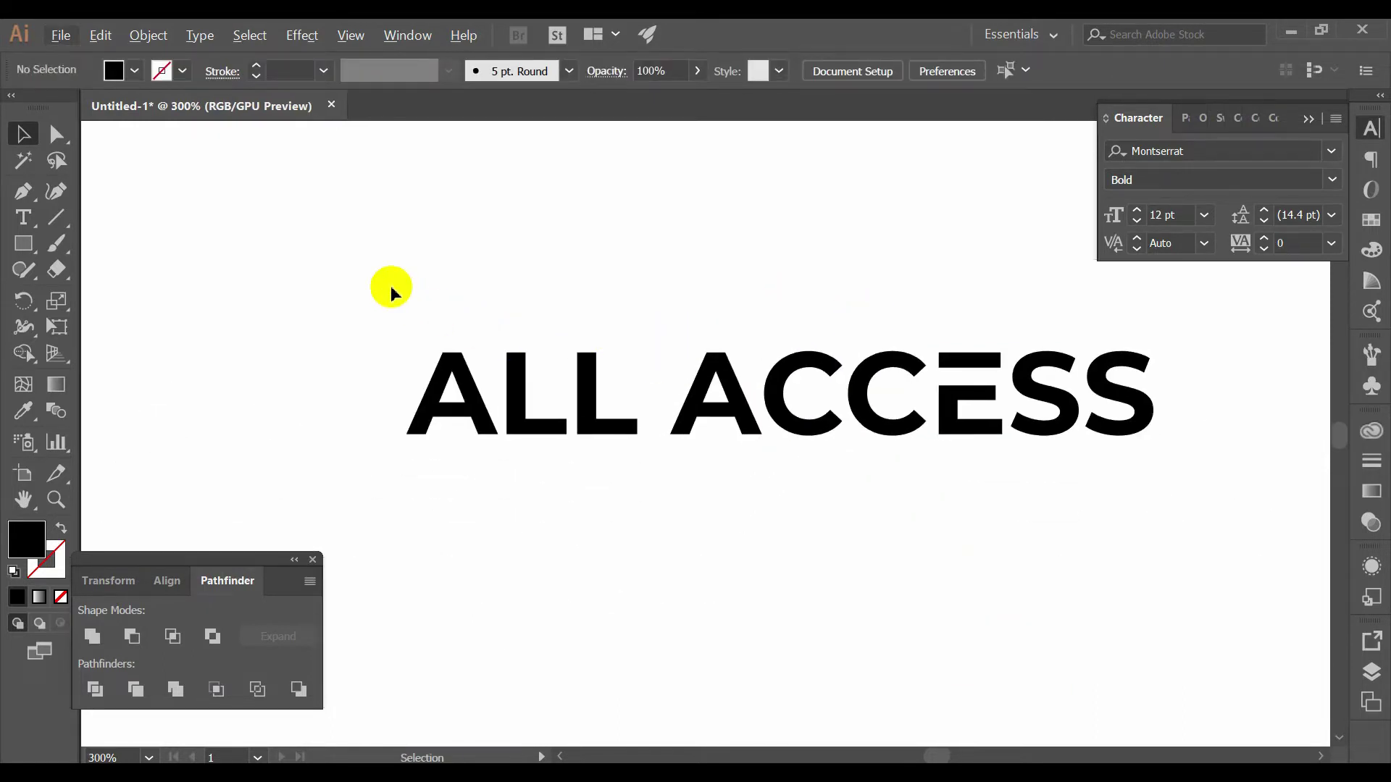
drag(373, 284, 1232, 531)
click(410, 479)
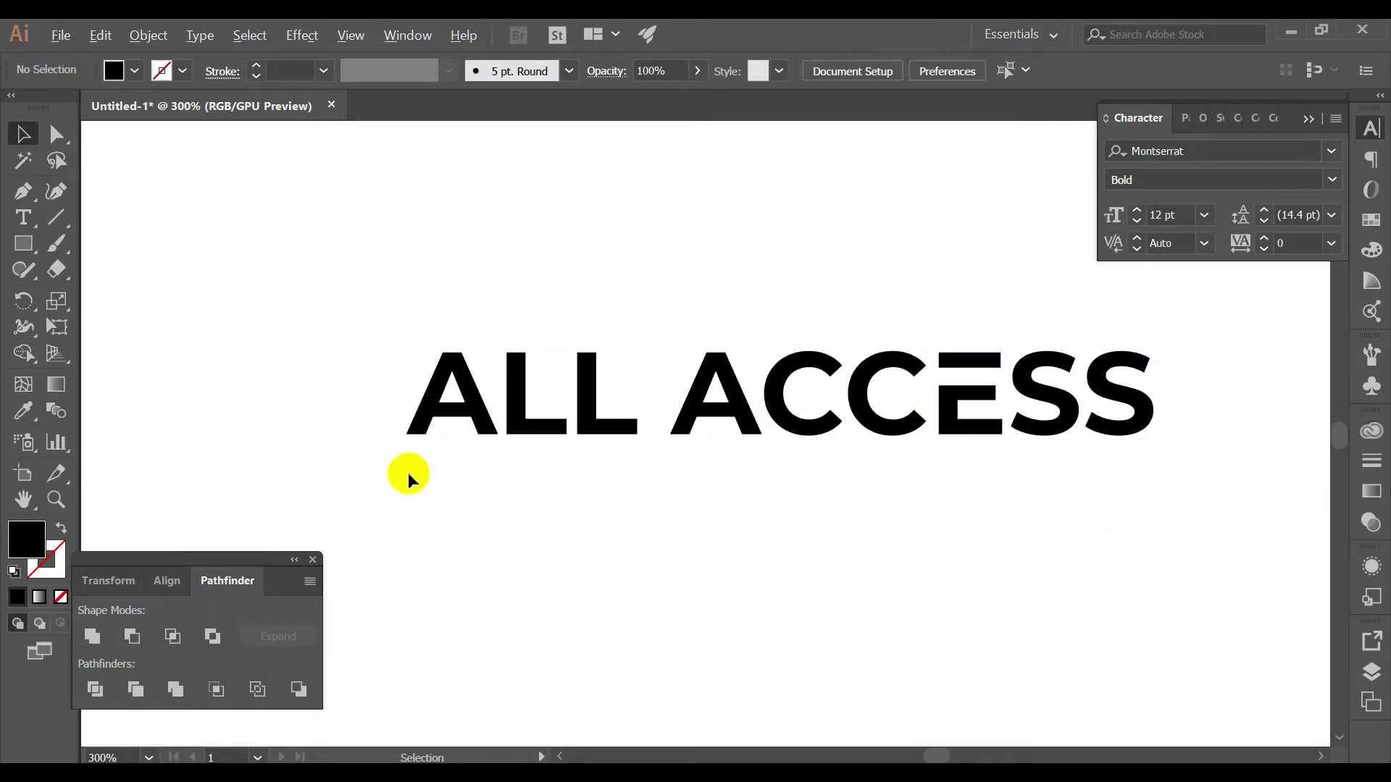
alt+scroll(409, 478, up, 4)
scroll(123, 326, up, 3)
- Draw a closed Pen-tool wedge over the first A's crossbar and left leg
click(38, 193)
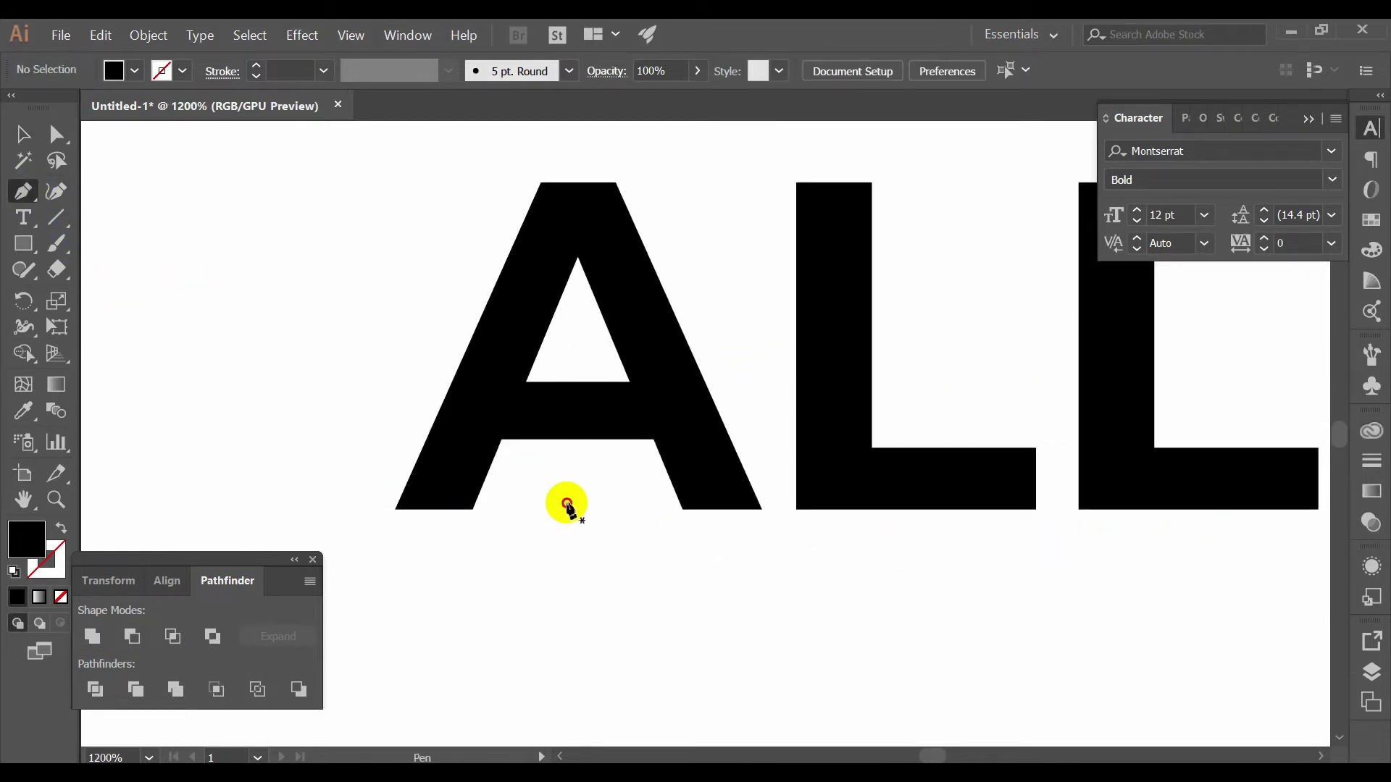
click(566, 502)
click(501, 439)
click(529, 391)
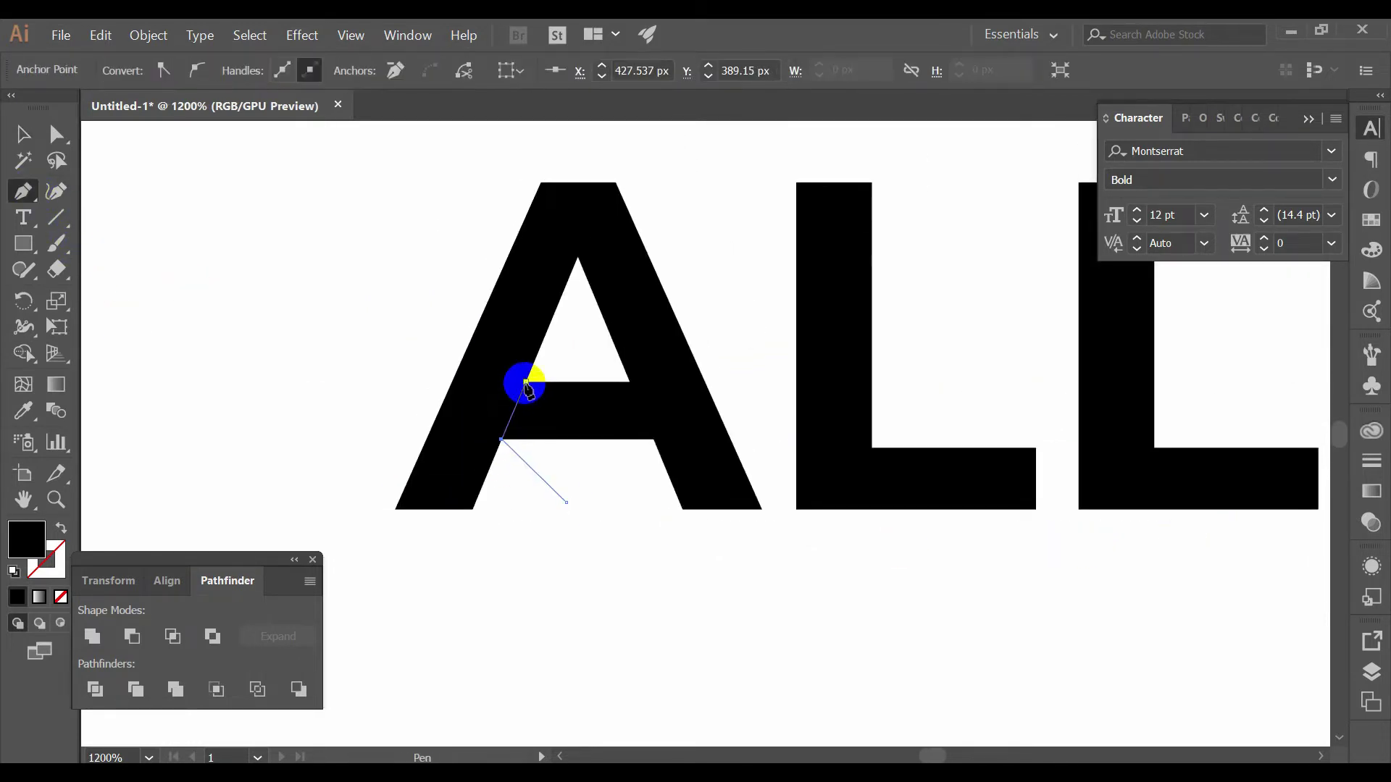
click(563, 356)
click(565, 500)
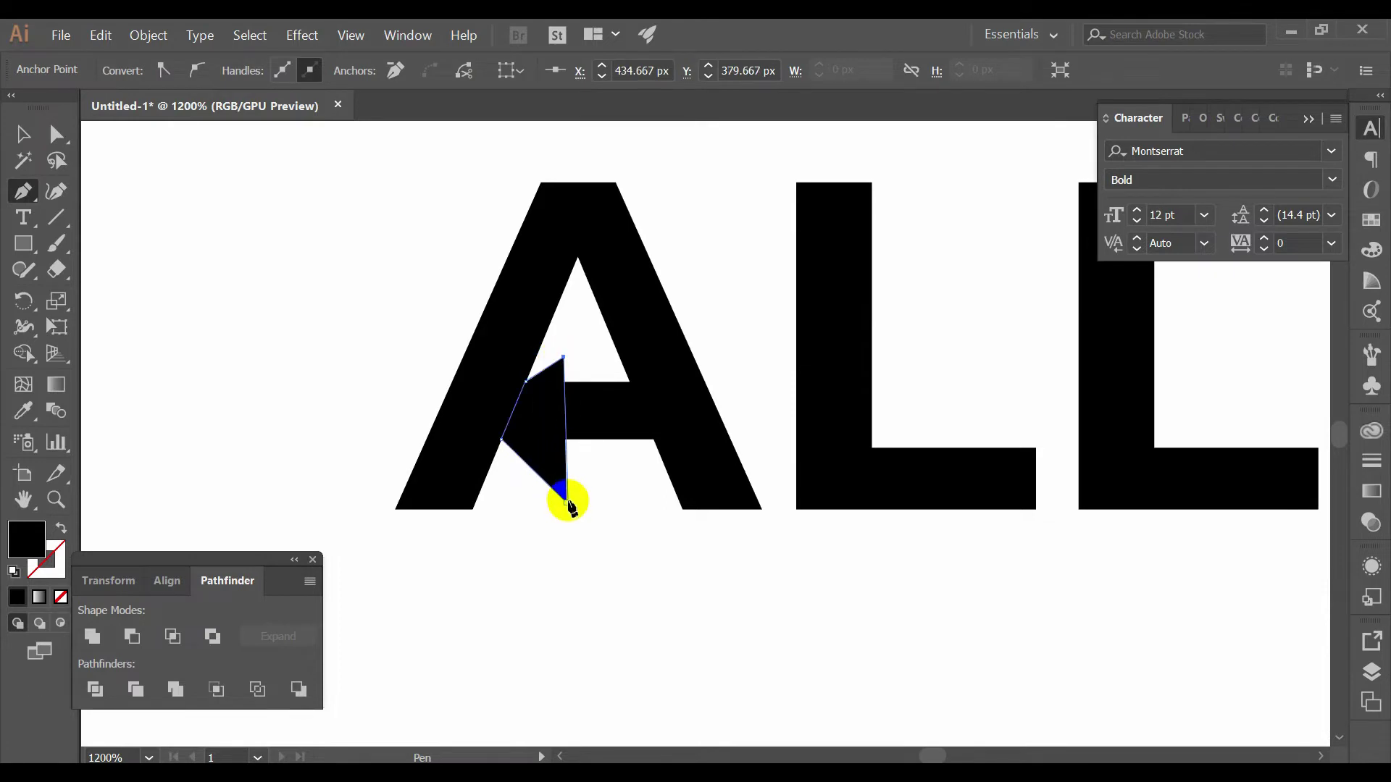
- Nudge the wedge's anchor points to fine-tune its slanted shape
click(29, 133)
click(538, 439)
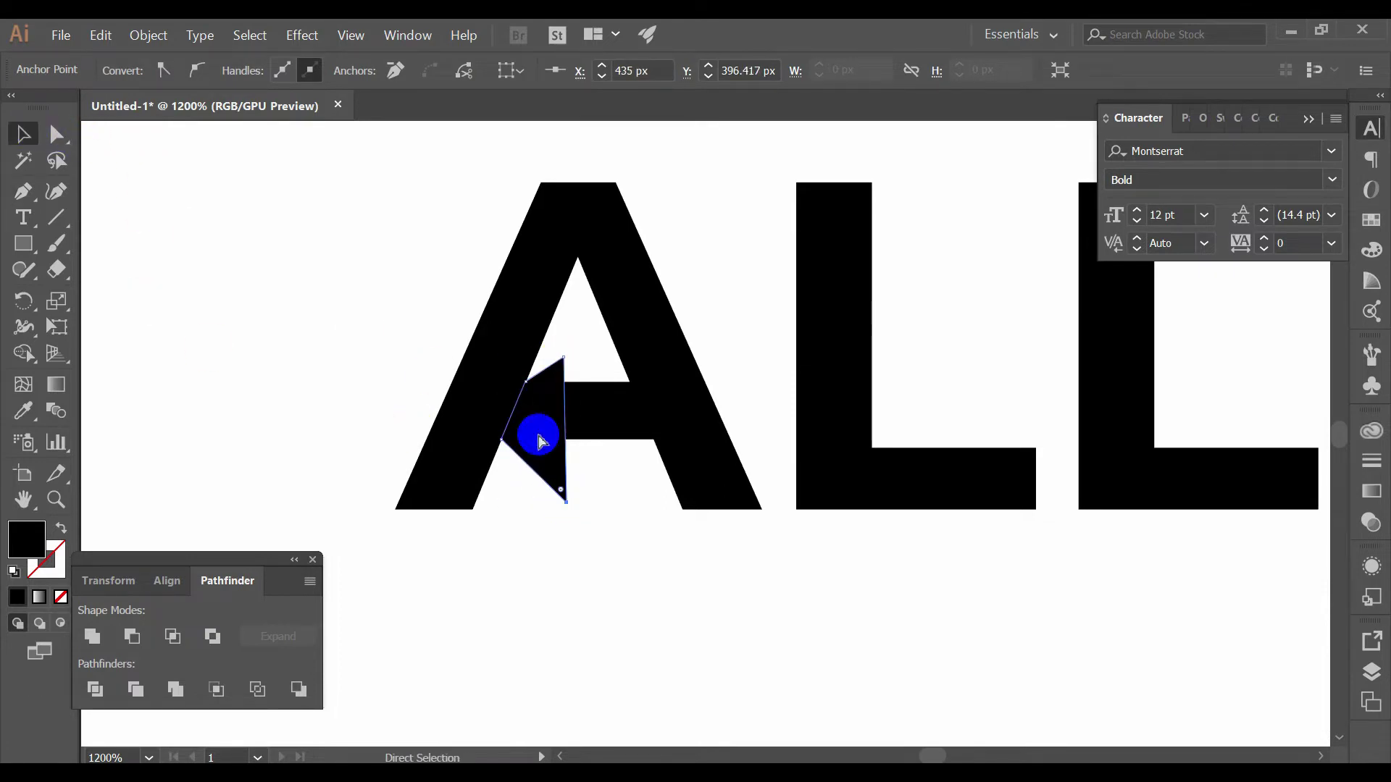
key(shift+Left)
key(Right)
key(Right)
key(Right)
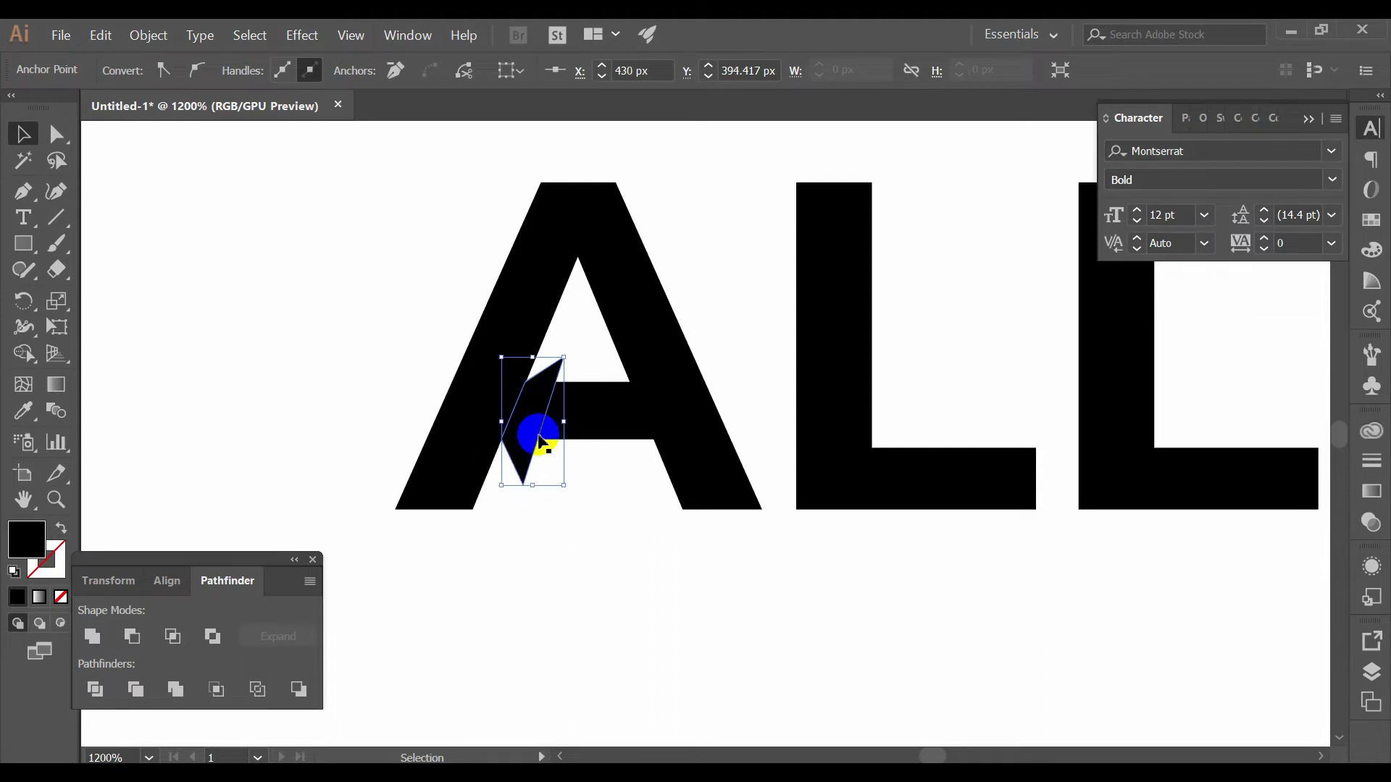
scroll(562, 372, up, 1)
key(a)
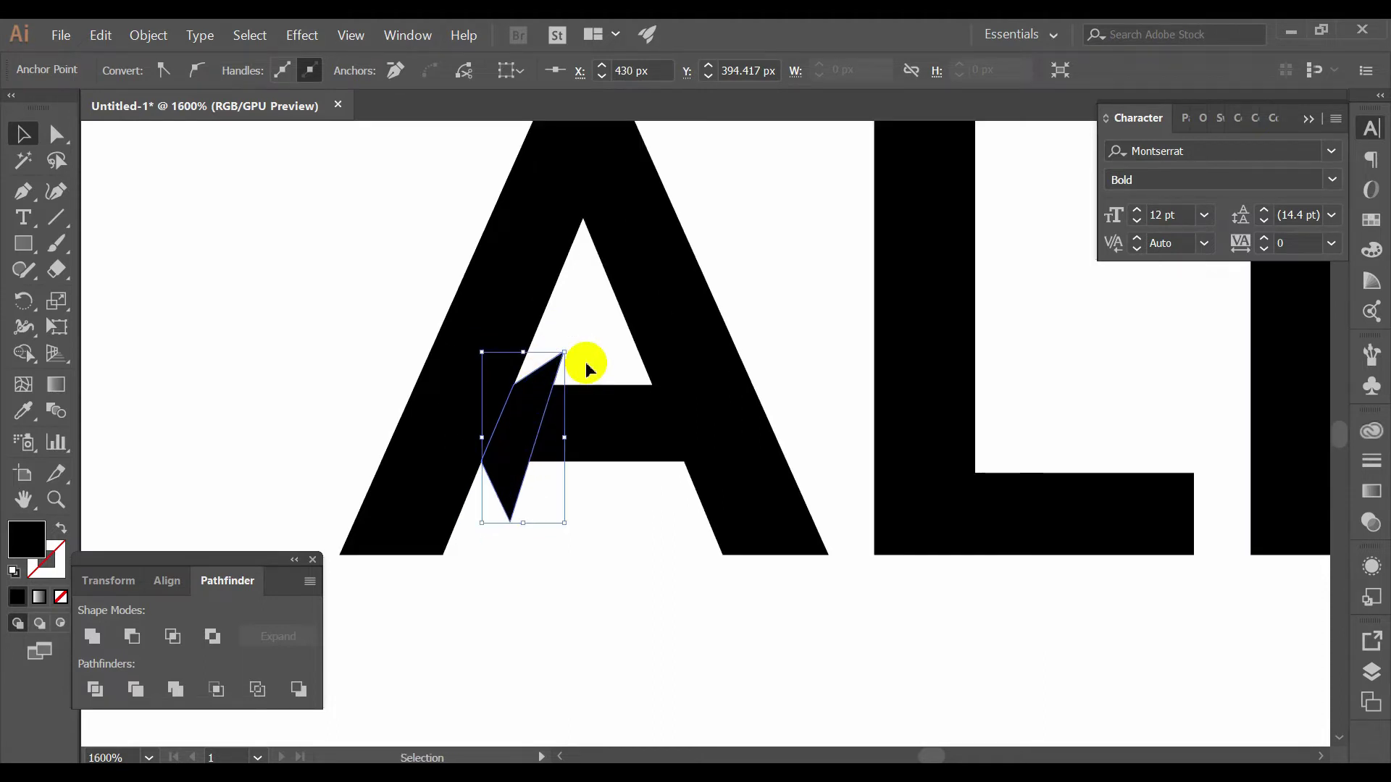
key(Right)
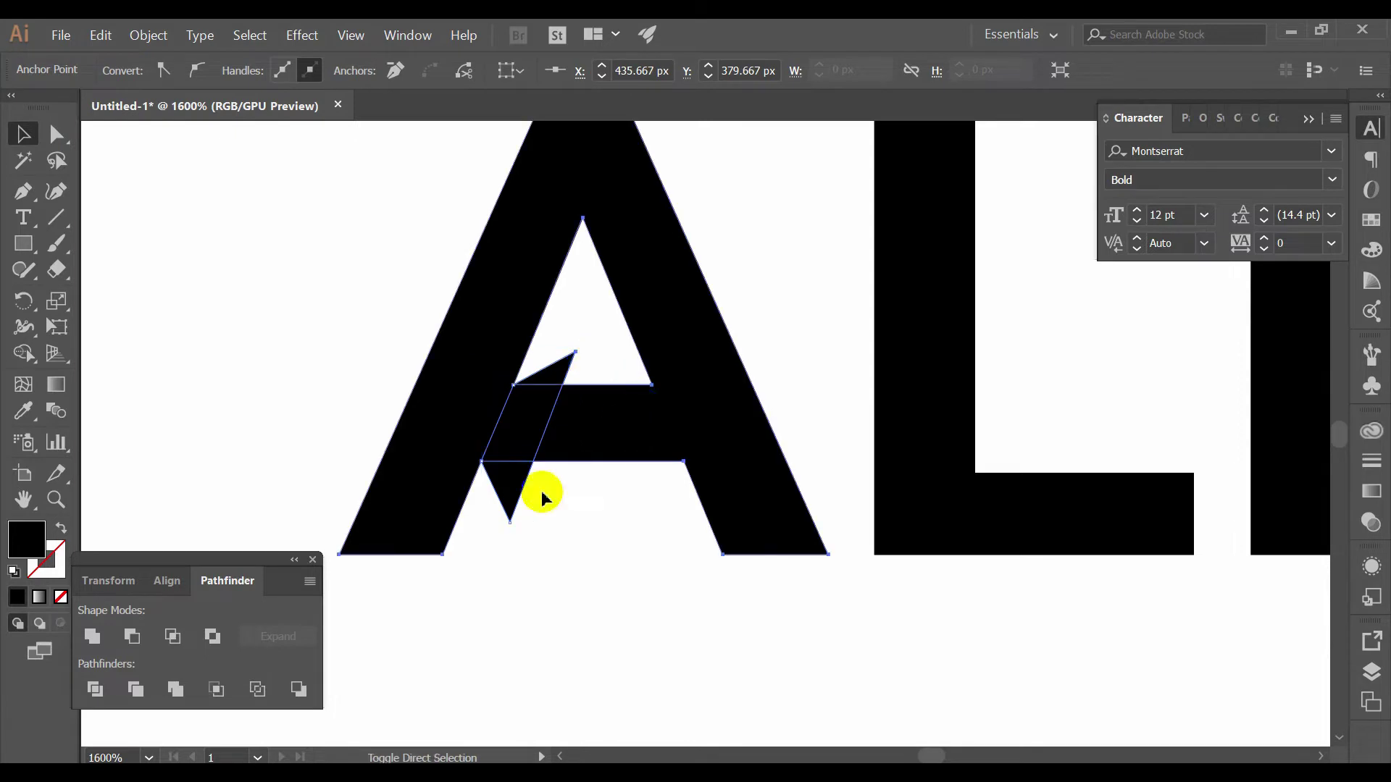
key(v)
- Ungroup the divided A and delete the sliver and triangle pieces
right_click(613, 403)
click(667, 518)
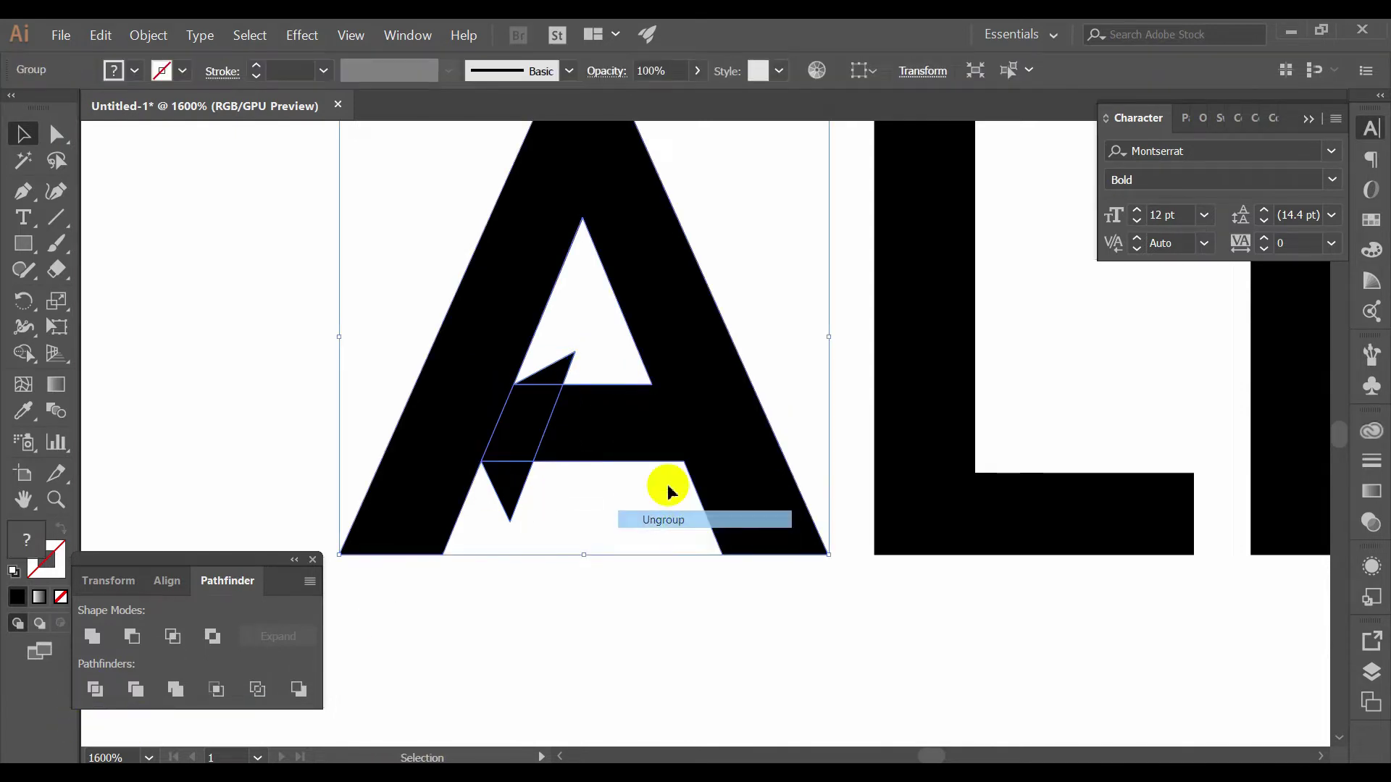
click(546, 404)
key(Delete)
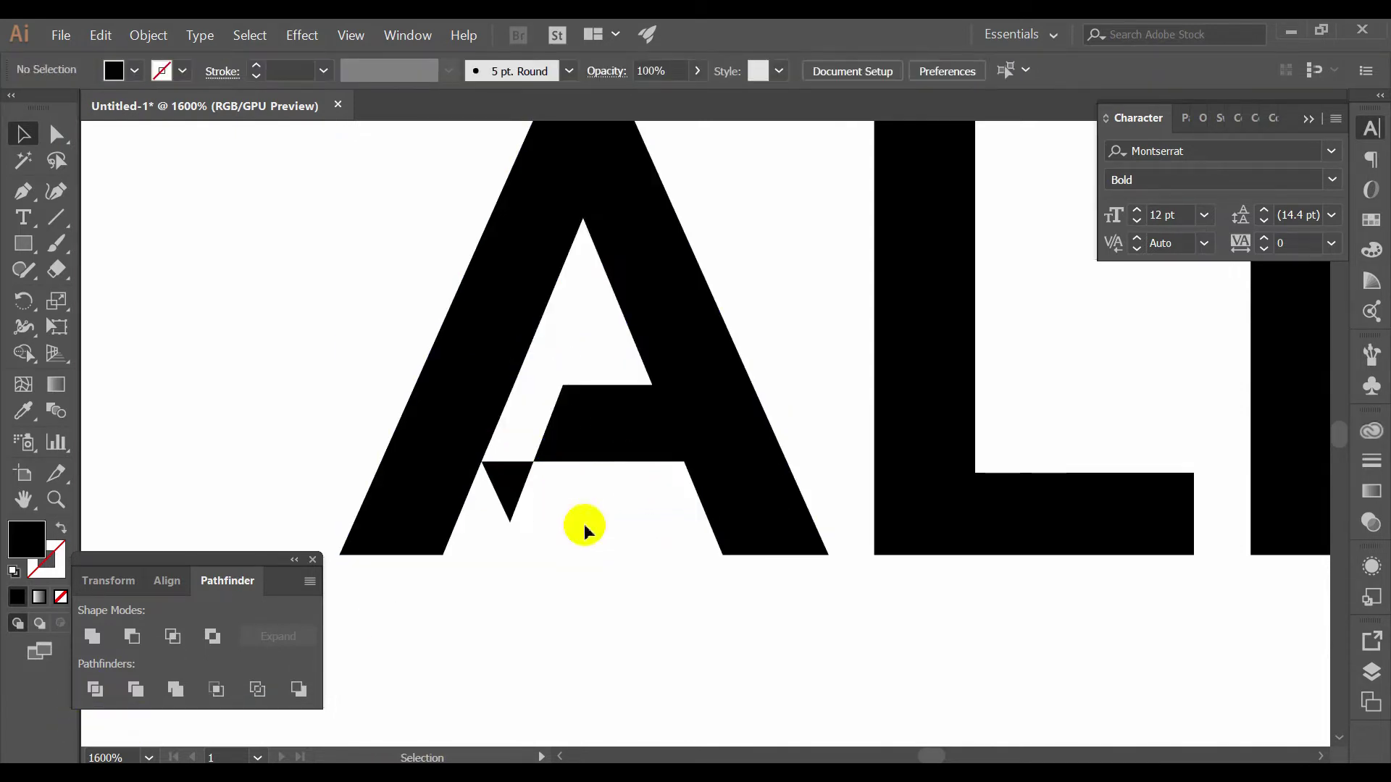
click(507, 480)
key(Delete)
key(ctrl+minus)
key(ctrl+minus)
key(ctrl+minus)
key(ctrl+minus)
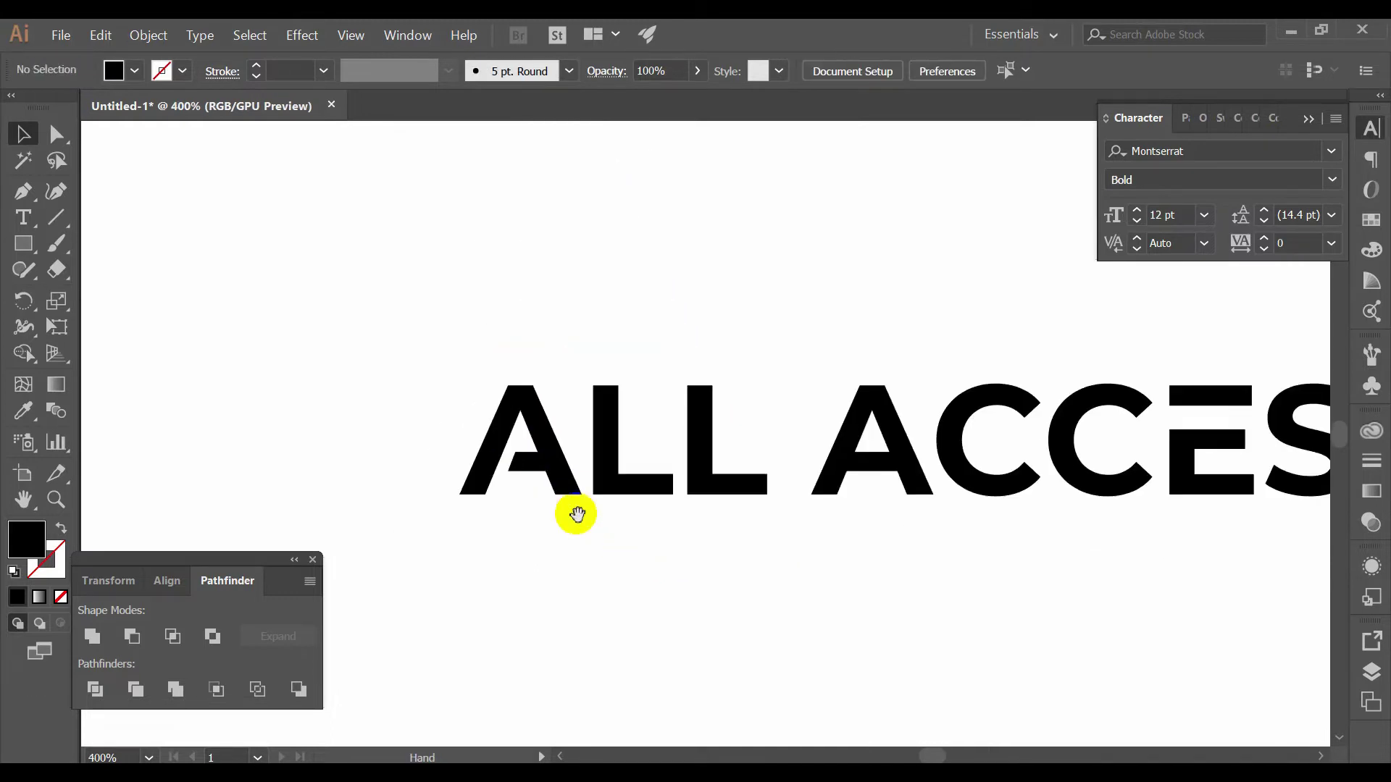
- Select both A letters and compare them using the Align panel
click(547, 453)
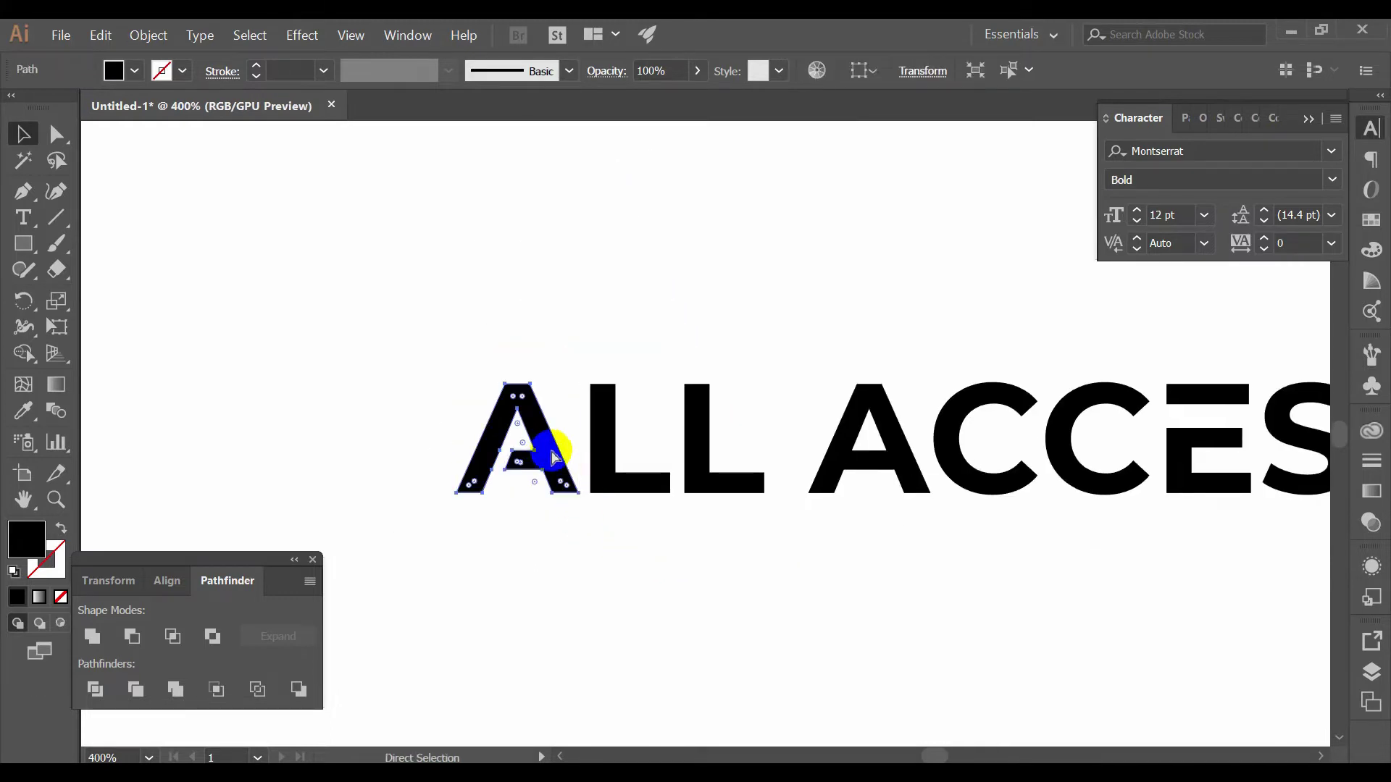
shift+click(838, 458)
click(171, 582)
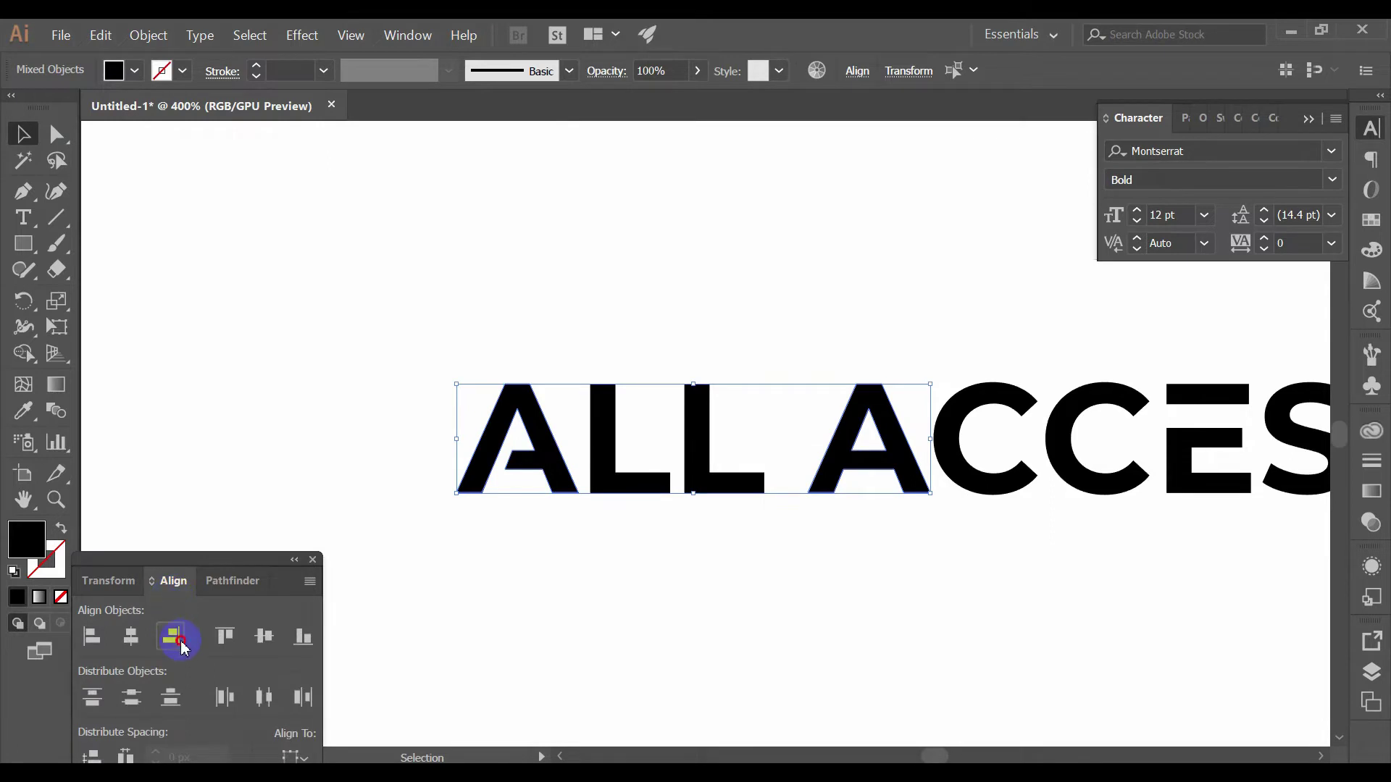
click(739, 635)
scroll(844, 463, up, 2)
click(847, 464)
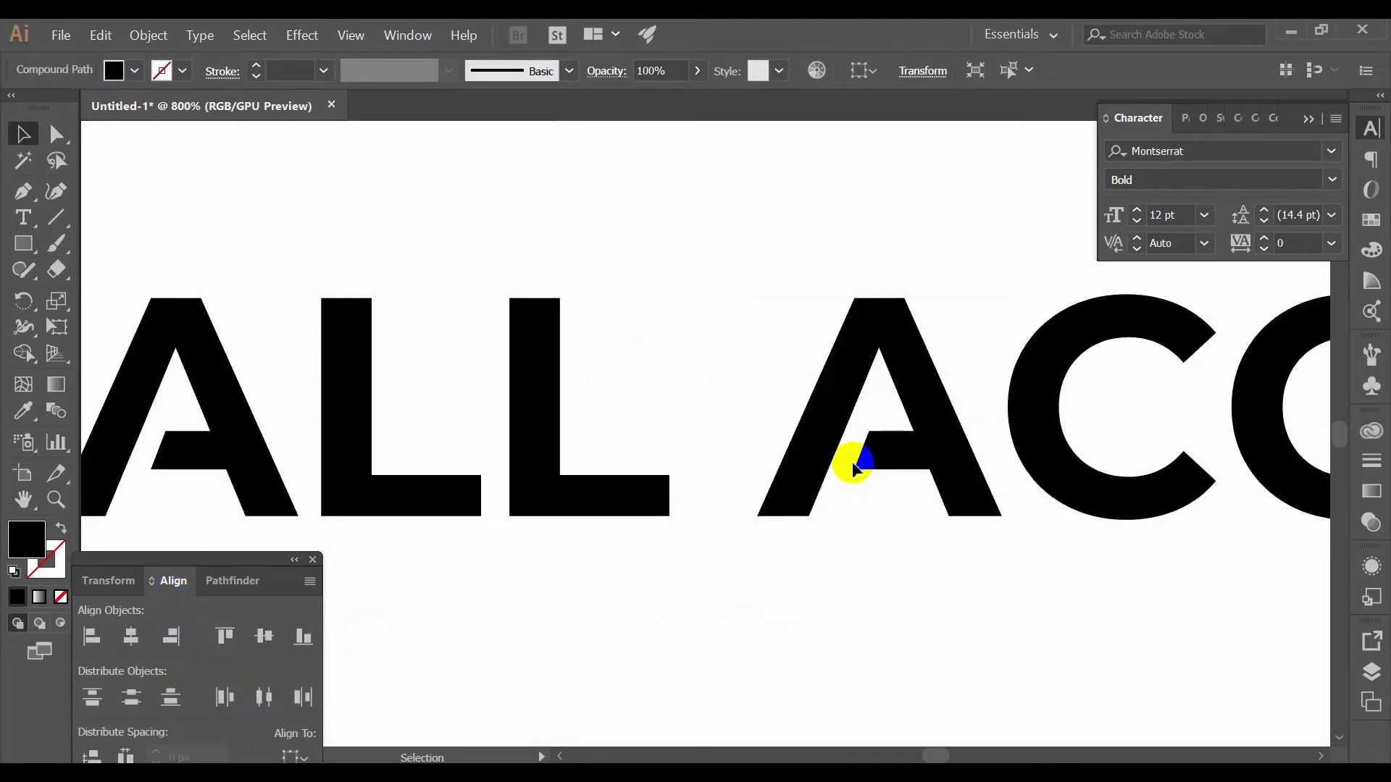
click(919, 589)
scroll(919, 590, down, 3)
scroll(1022, 605, down, 1)
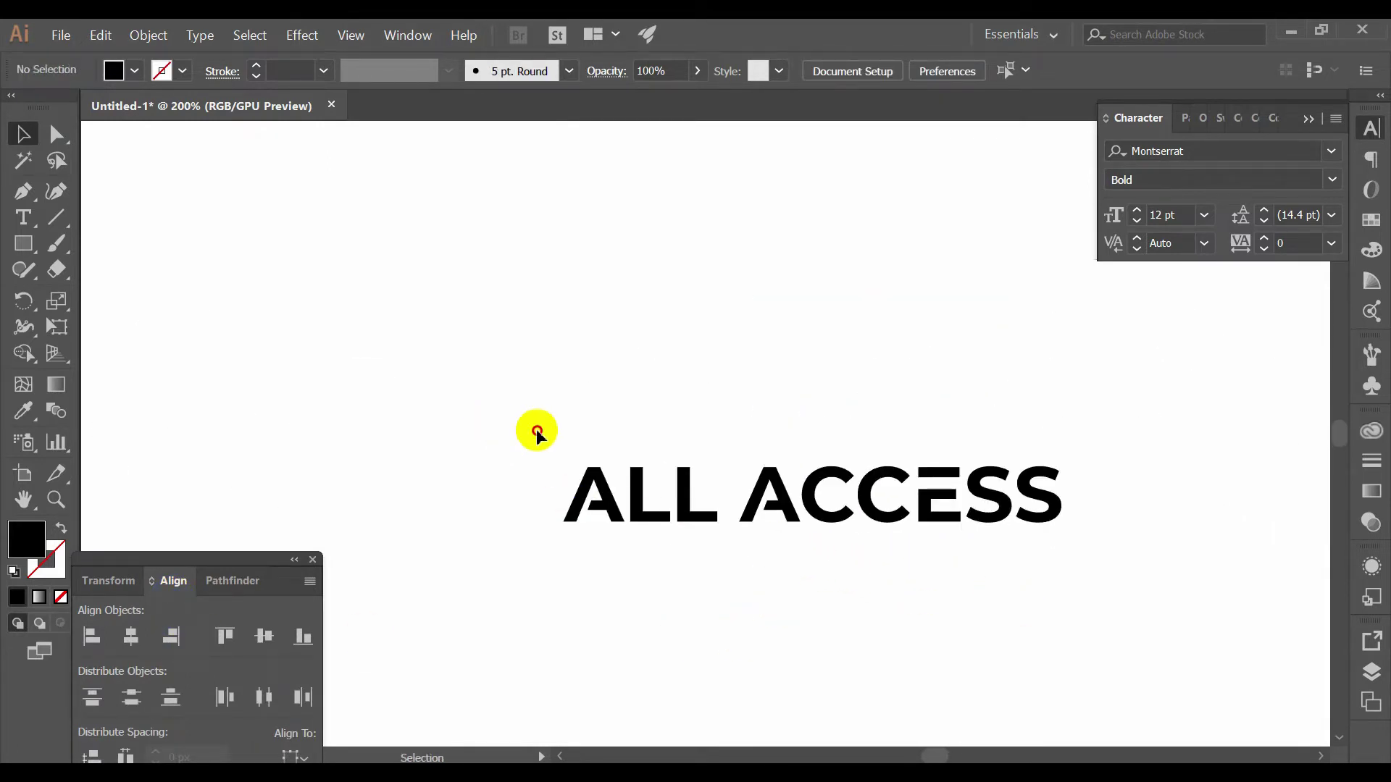
- Group the ALL ACCESS letters and drag the wordmark into its new position
drag(536, 433, 1179, 606)
key(shift+Up)
click(1056, 568)
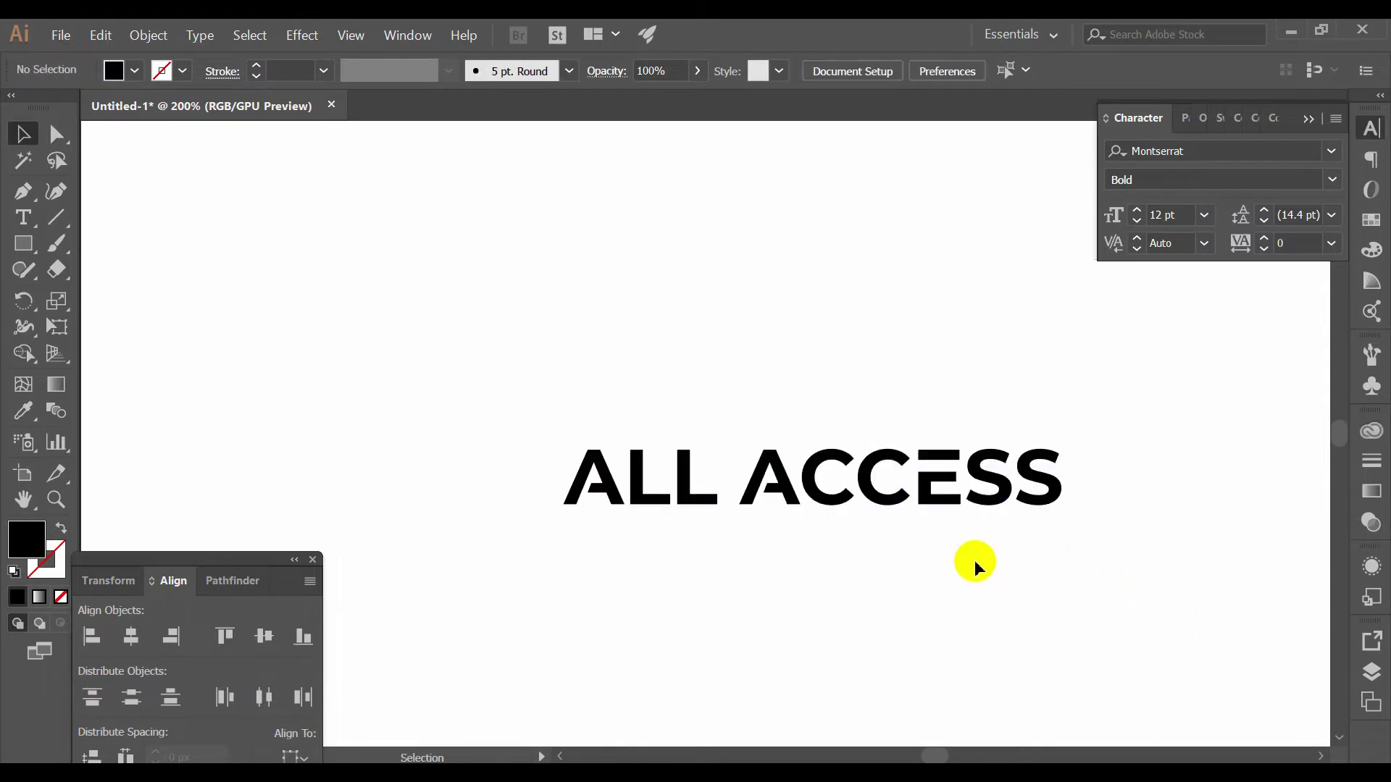
scroll(975, 565, down, 1)
click(900, 486)
drag(932, 466, 888, 469)
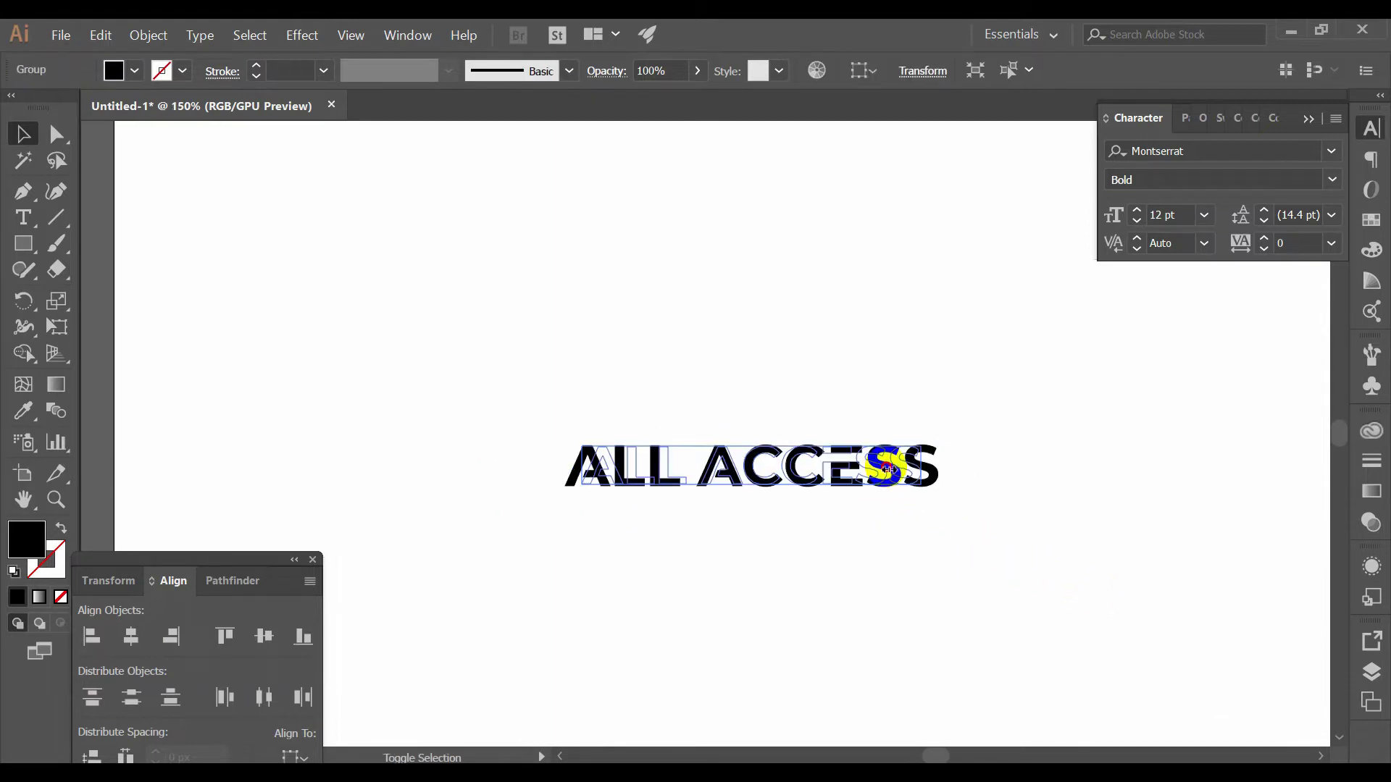
scroll(980, 475, down, 1)
scroll(913, 435, down, 2)
scroll(841, 532, up, 3)
drag(840, 533, 768, 493)
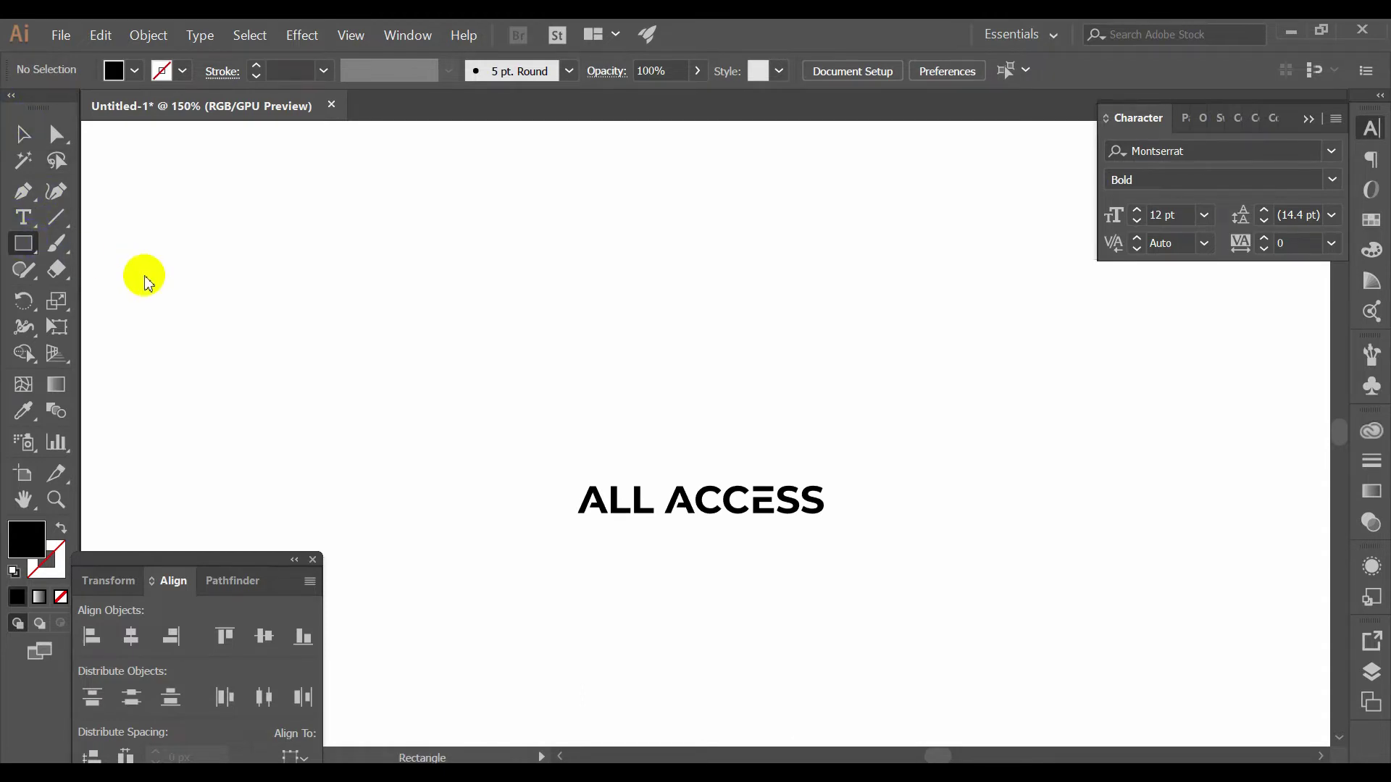
- Draw a square, rotate it 45°, and raise its top corner into a kite
click(109, 242)
drag(467, 300, 558, 391)
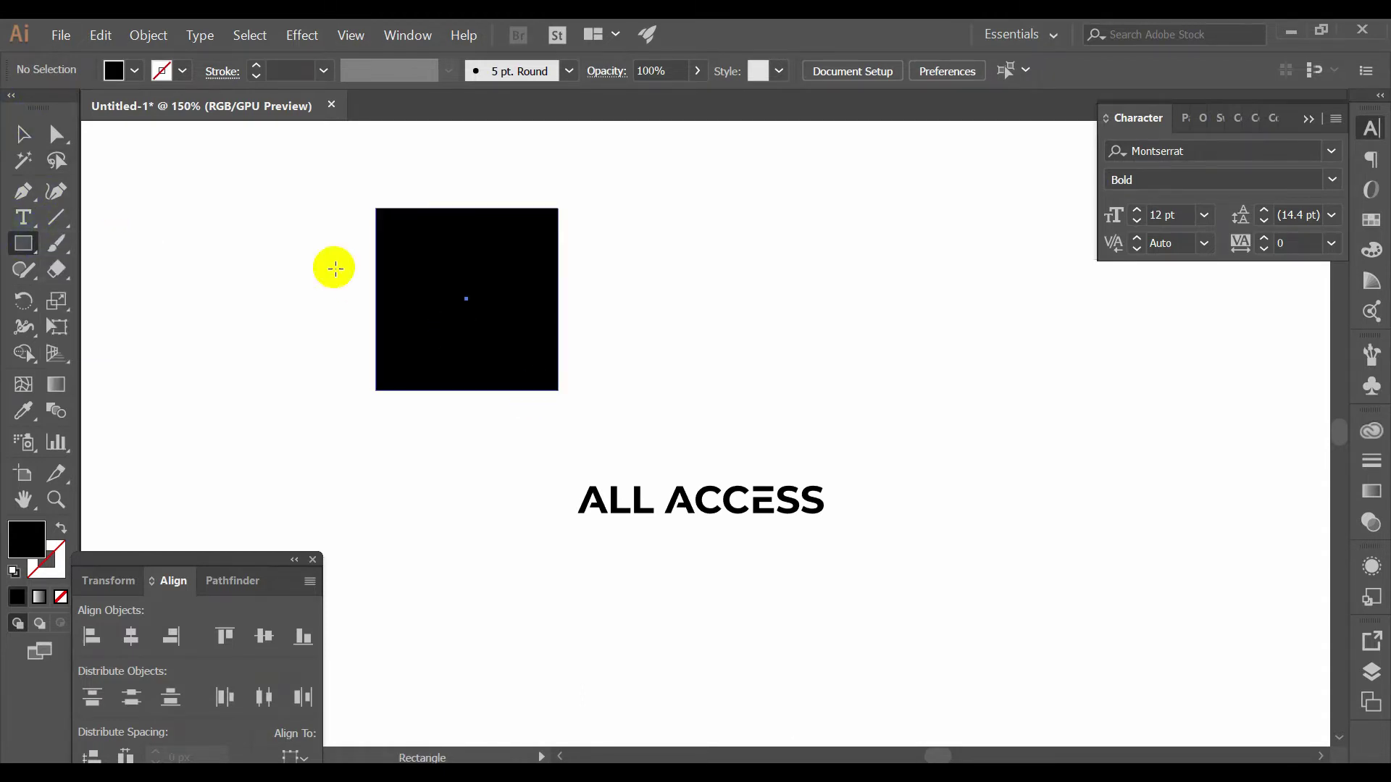
click(23, 134)
click(518, 211)
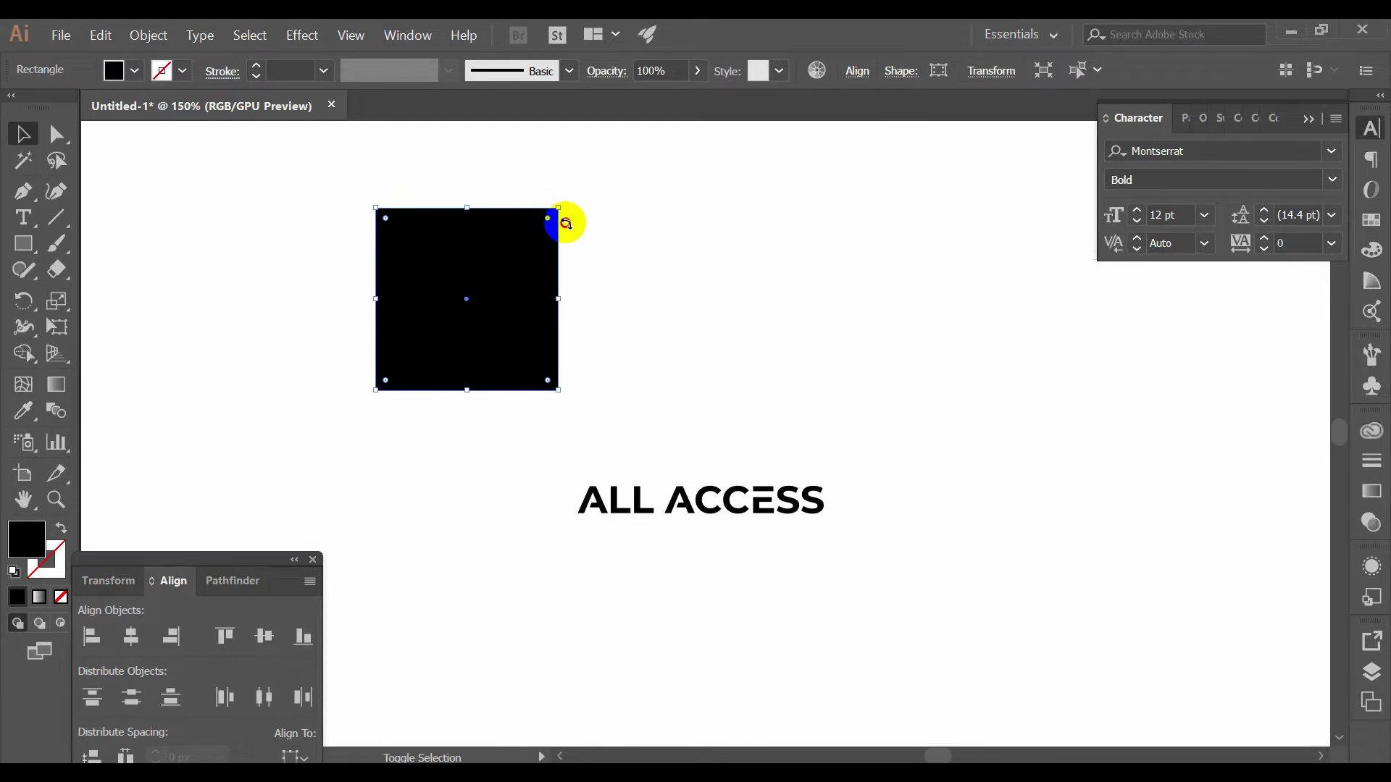
drag(566, 223, 586, 257)
drag(549, 335, 553, 394)
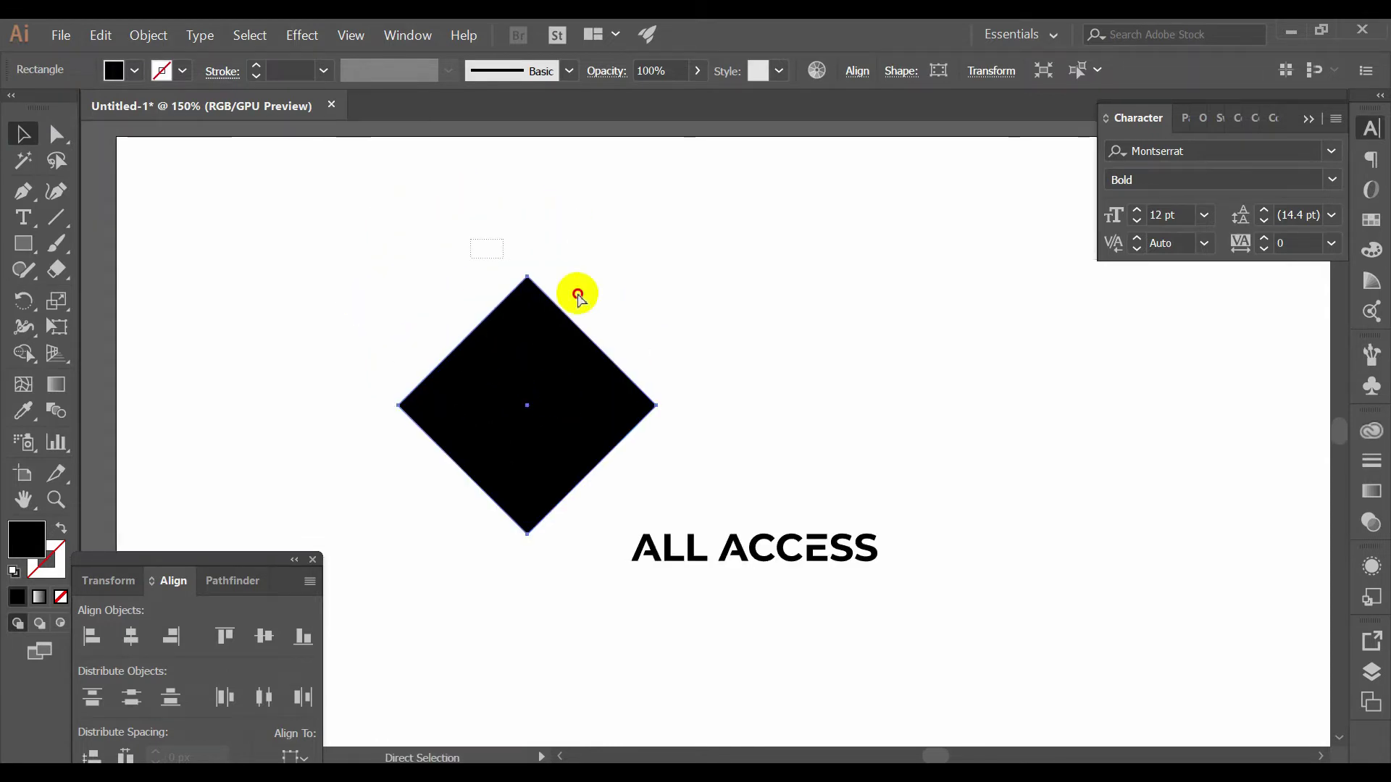
drag(578, 297, 589, 294)
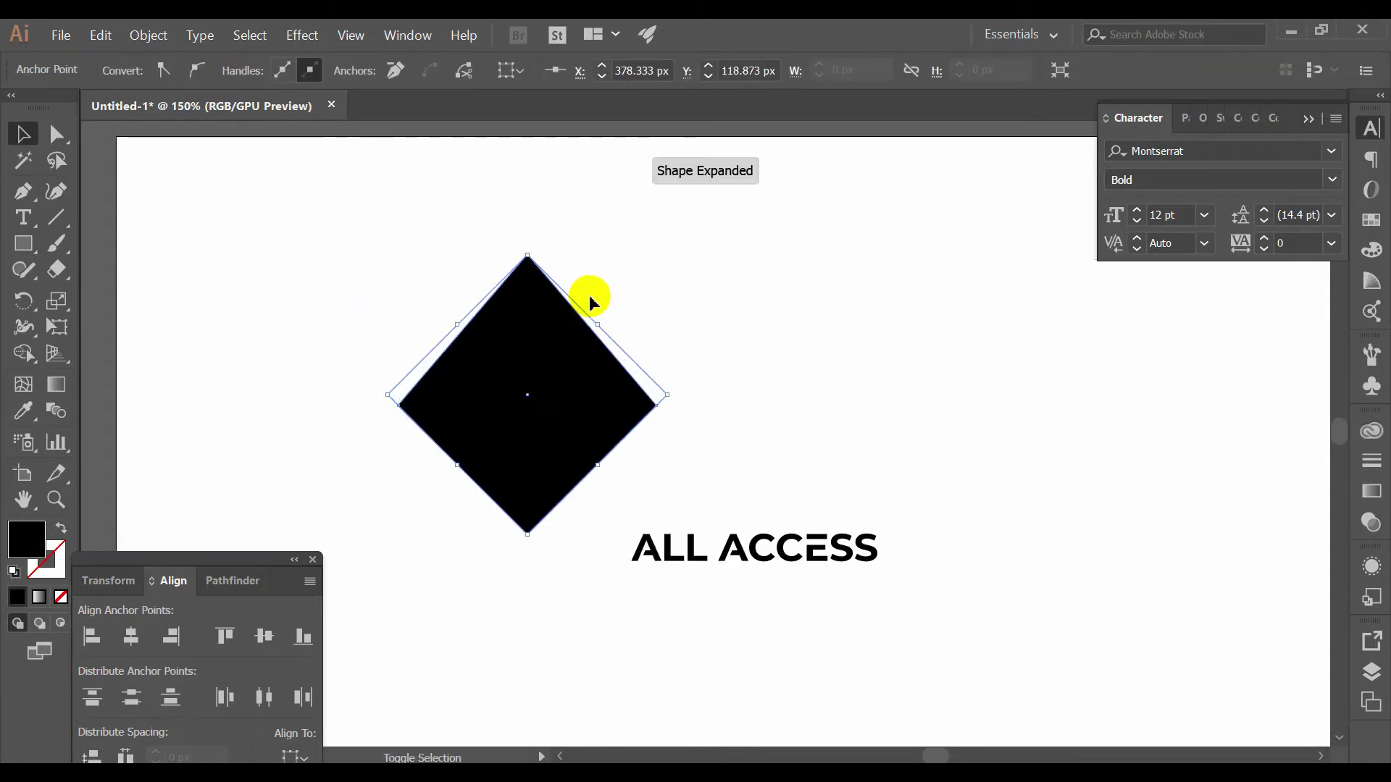
drag(589, 294, 686, 329)
- Turn the kite into a 27 pt black outline and expand it into shapes
click(72, 533)
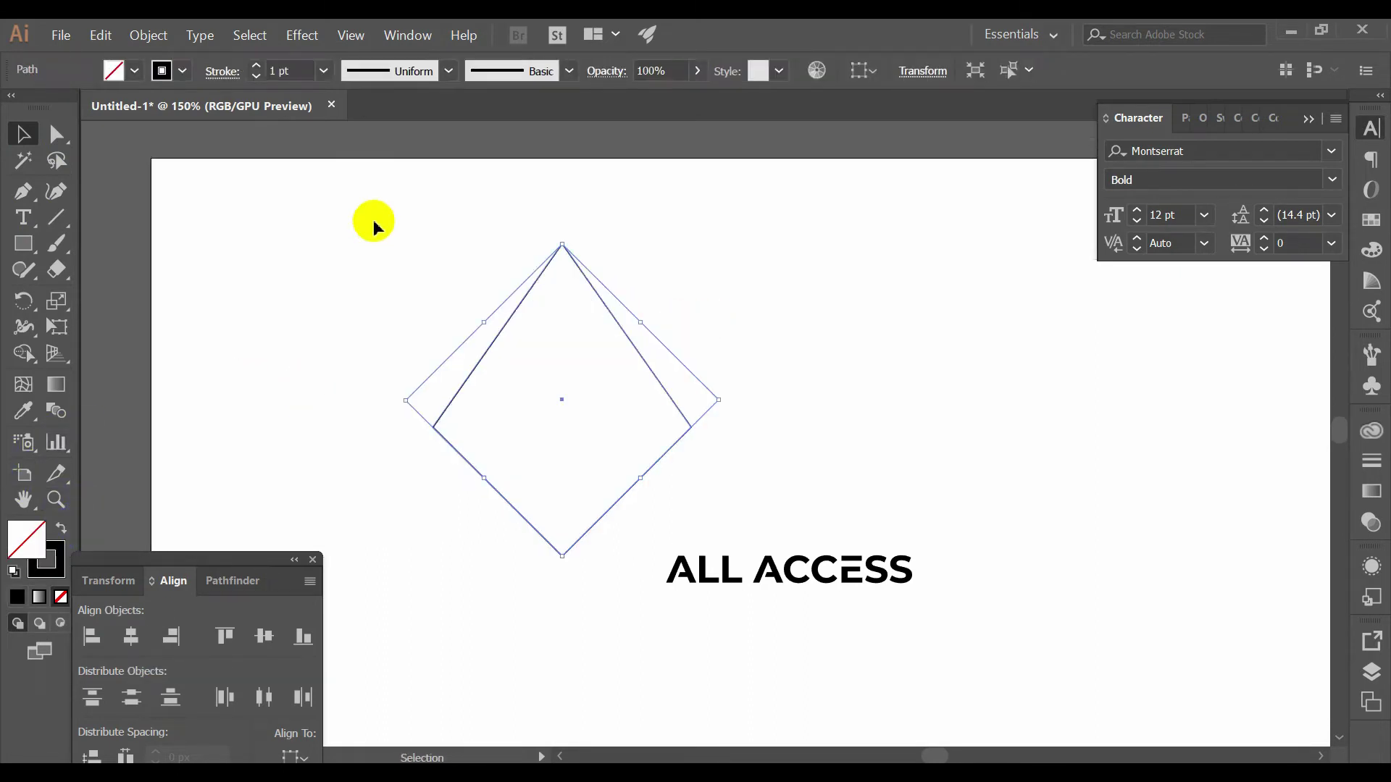
scroll(286, 61, up, 8)
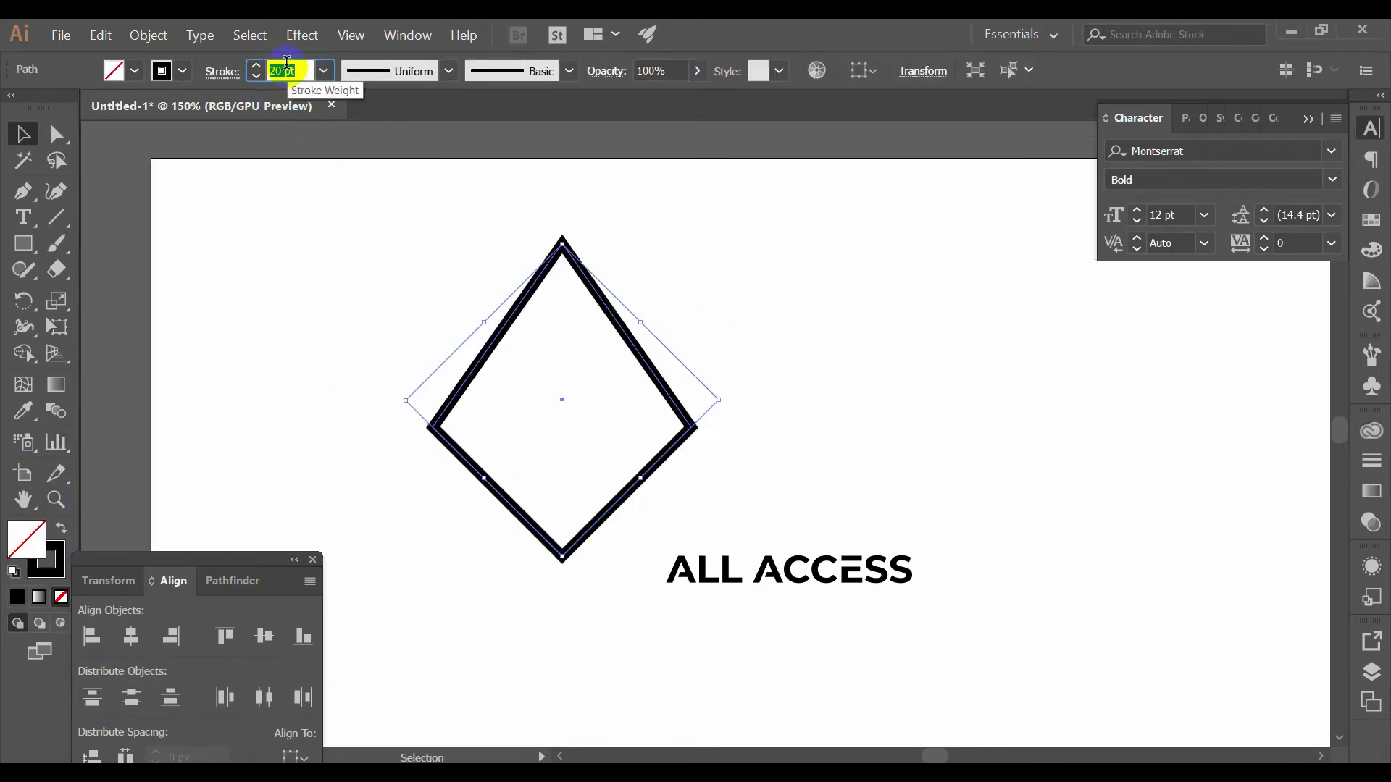
scroll(286, 61, up, 18)
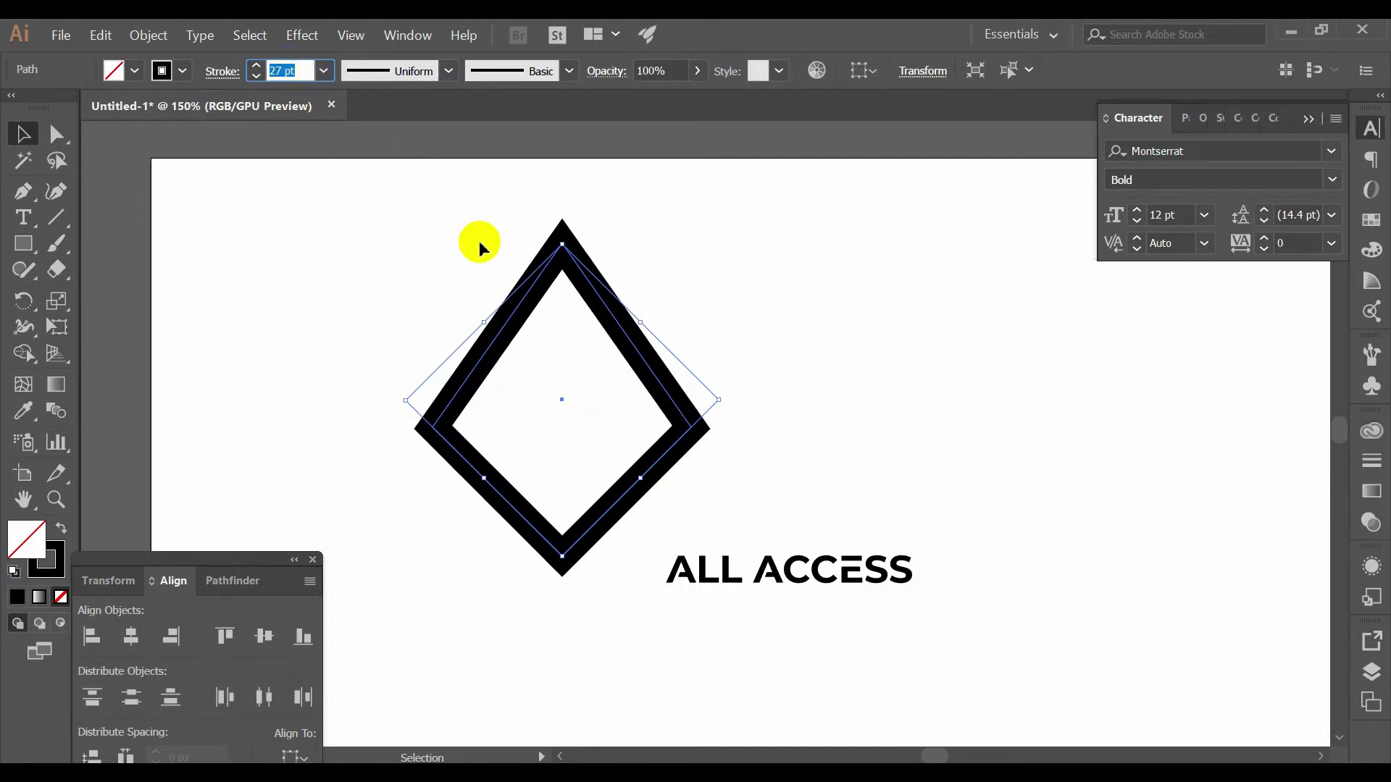
click(142, 36)
click(189, 202)
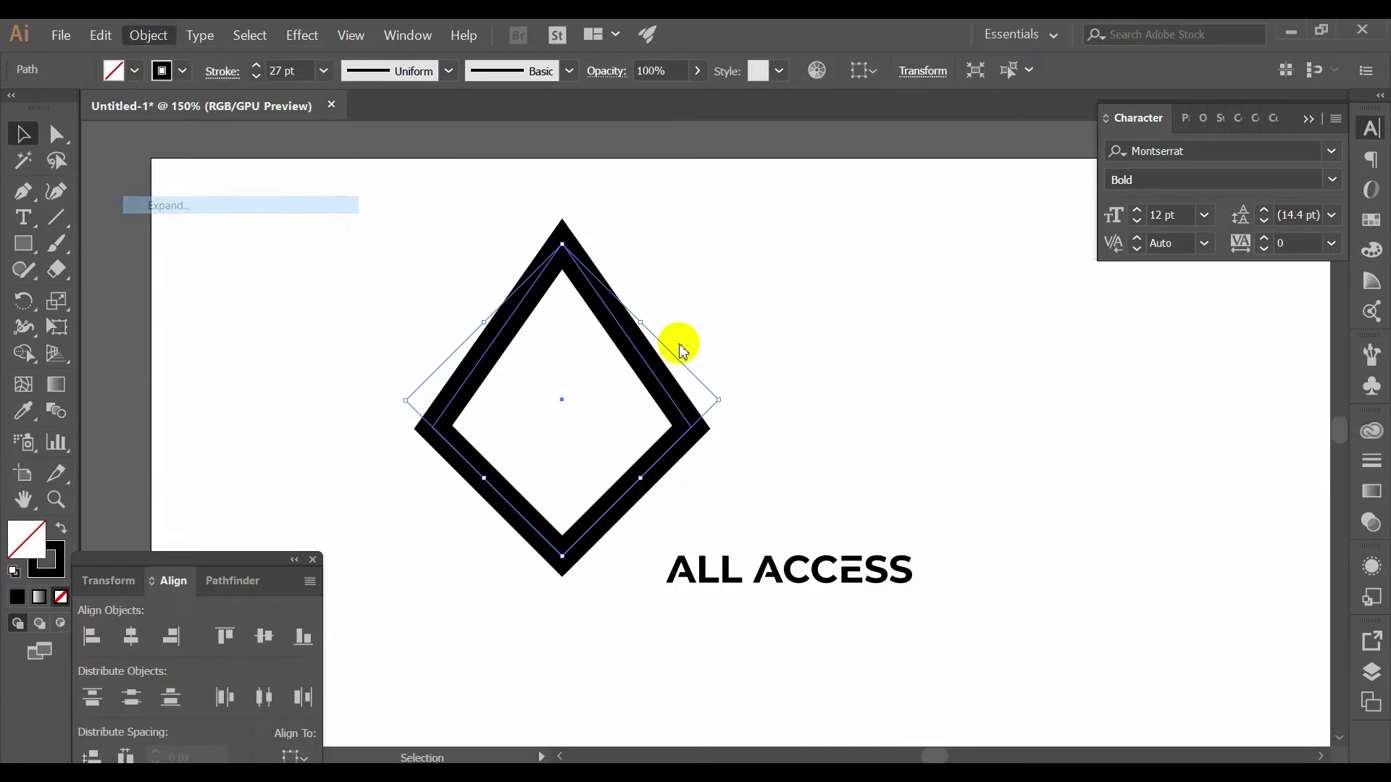
click(665, 523)
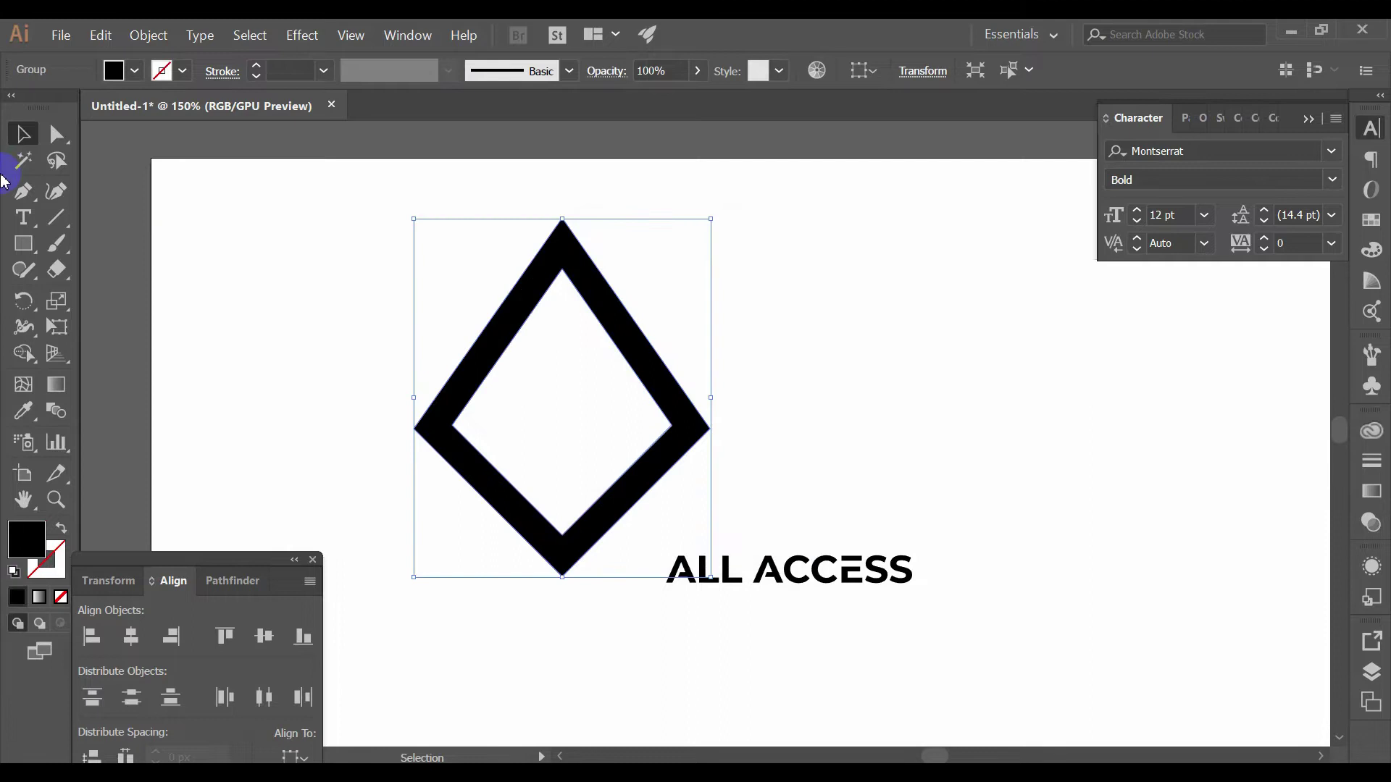
- Divide the kite with a horizontal line through its side corners
click(58, 221)
key(ctrl+plus)
drag(420, 404, 868, 404)
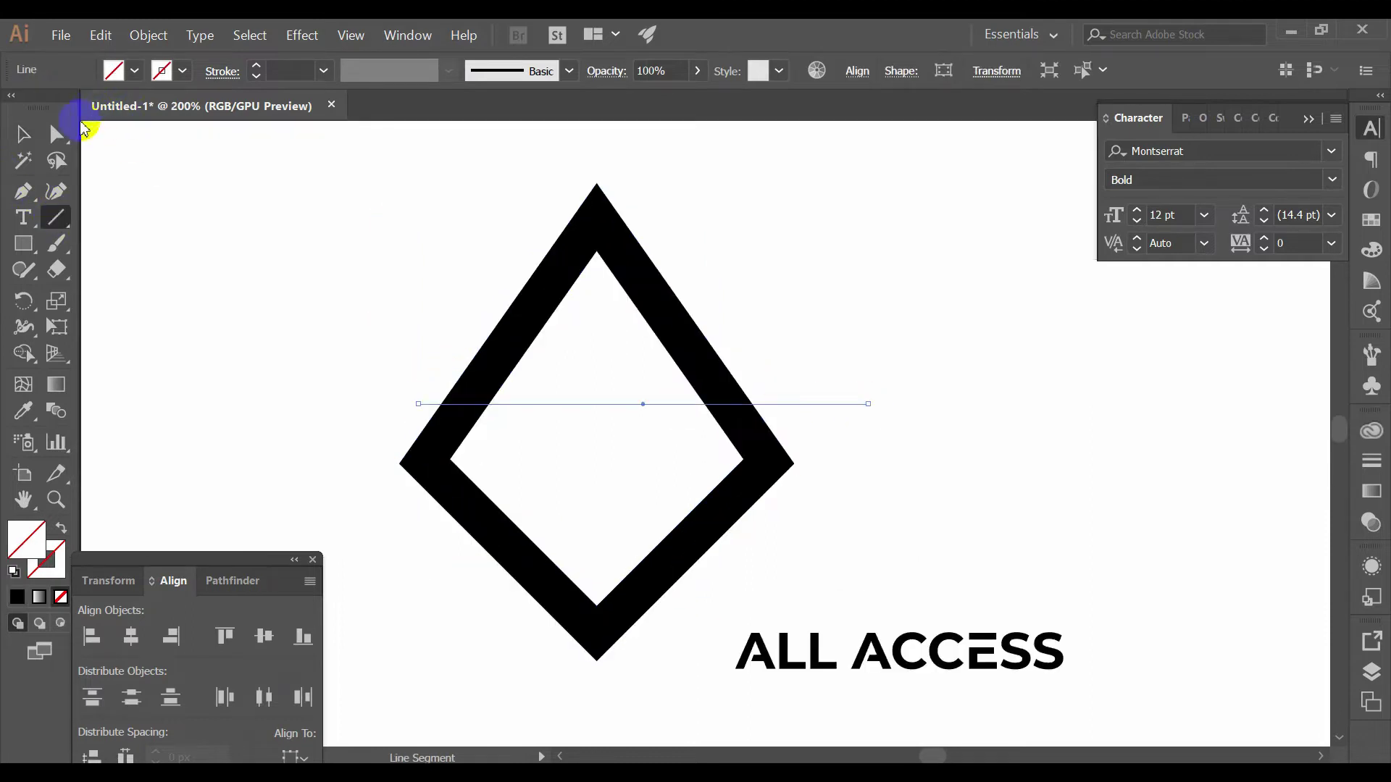
click(27, 134)
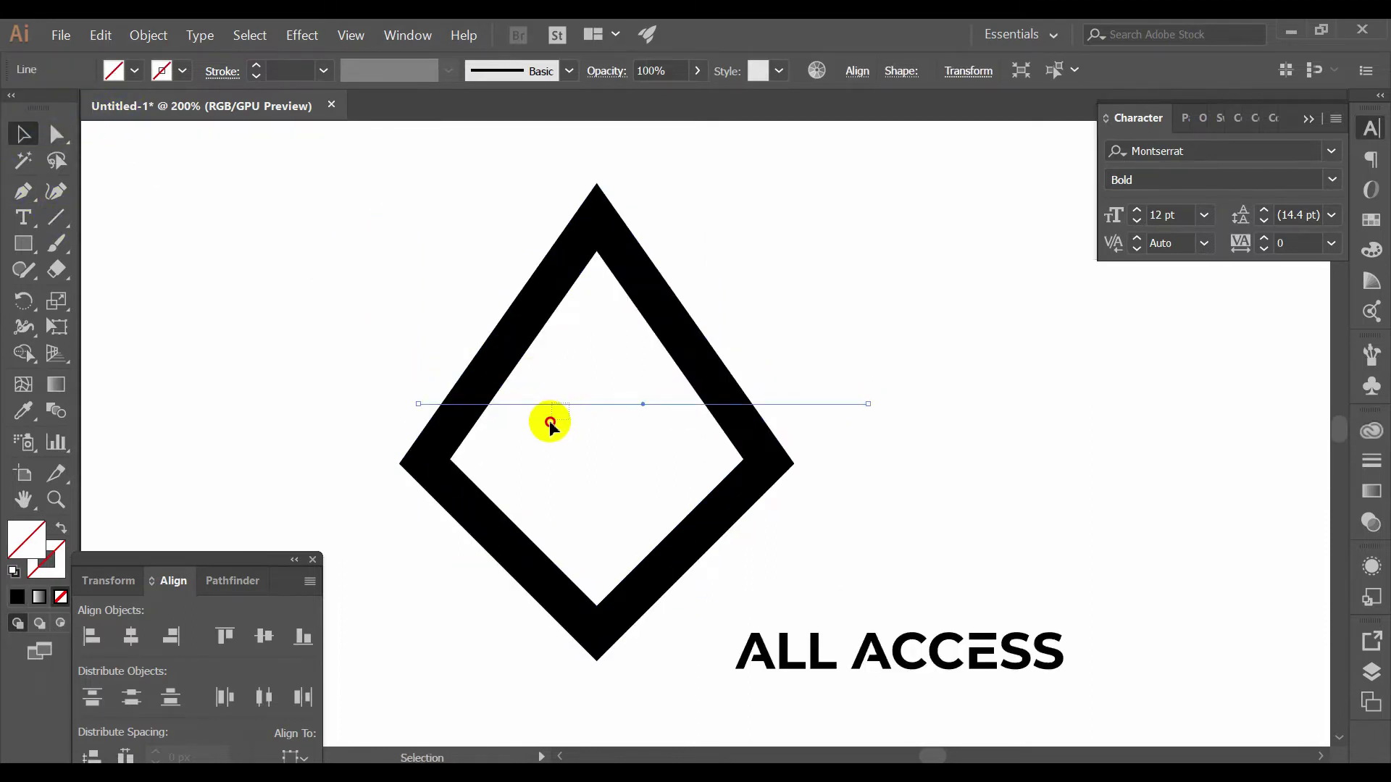
drag(566, 404, 547, 422)
shift+click(500, 355)
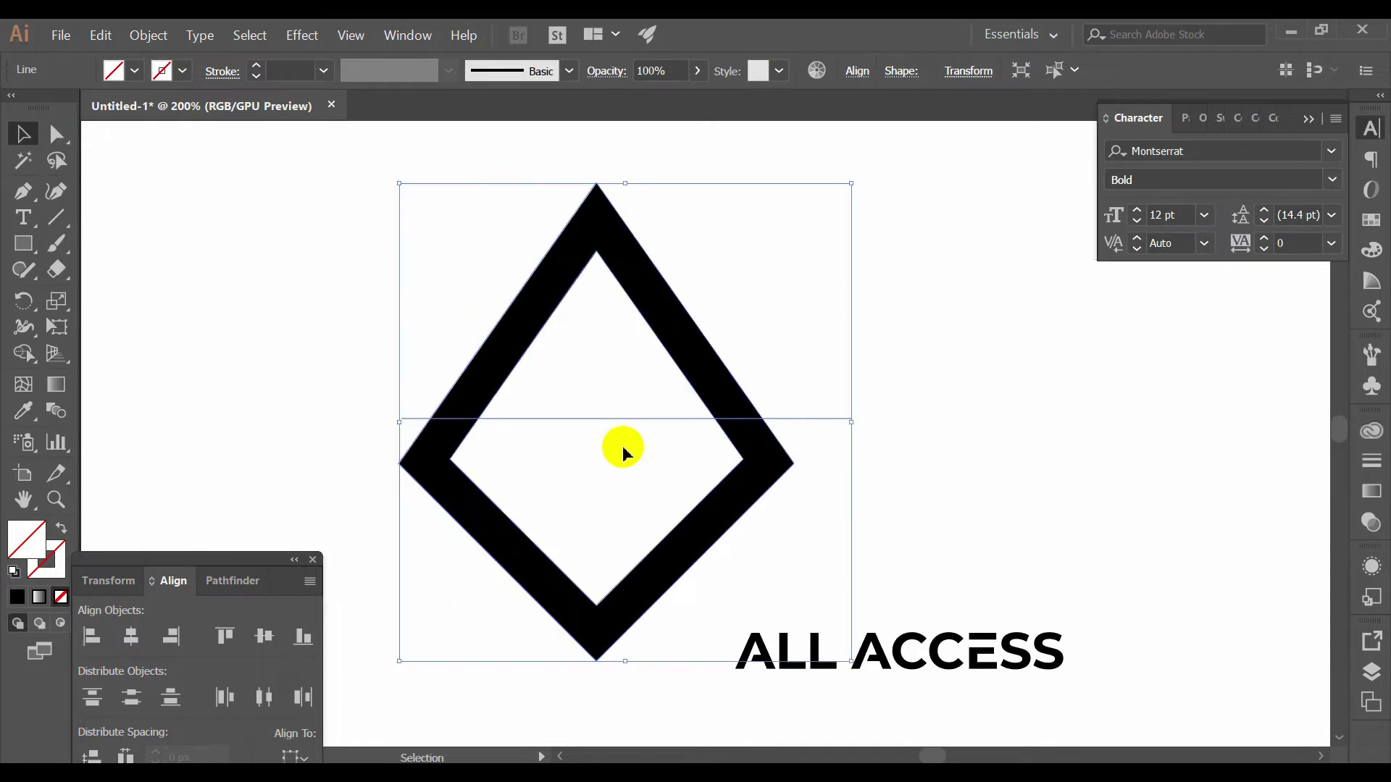
click(220, 590)
- Ungroup the divided diamond and delete its lower pieces
right_click(547, 350)
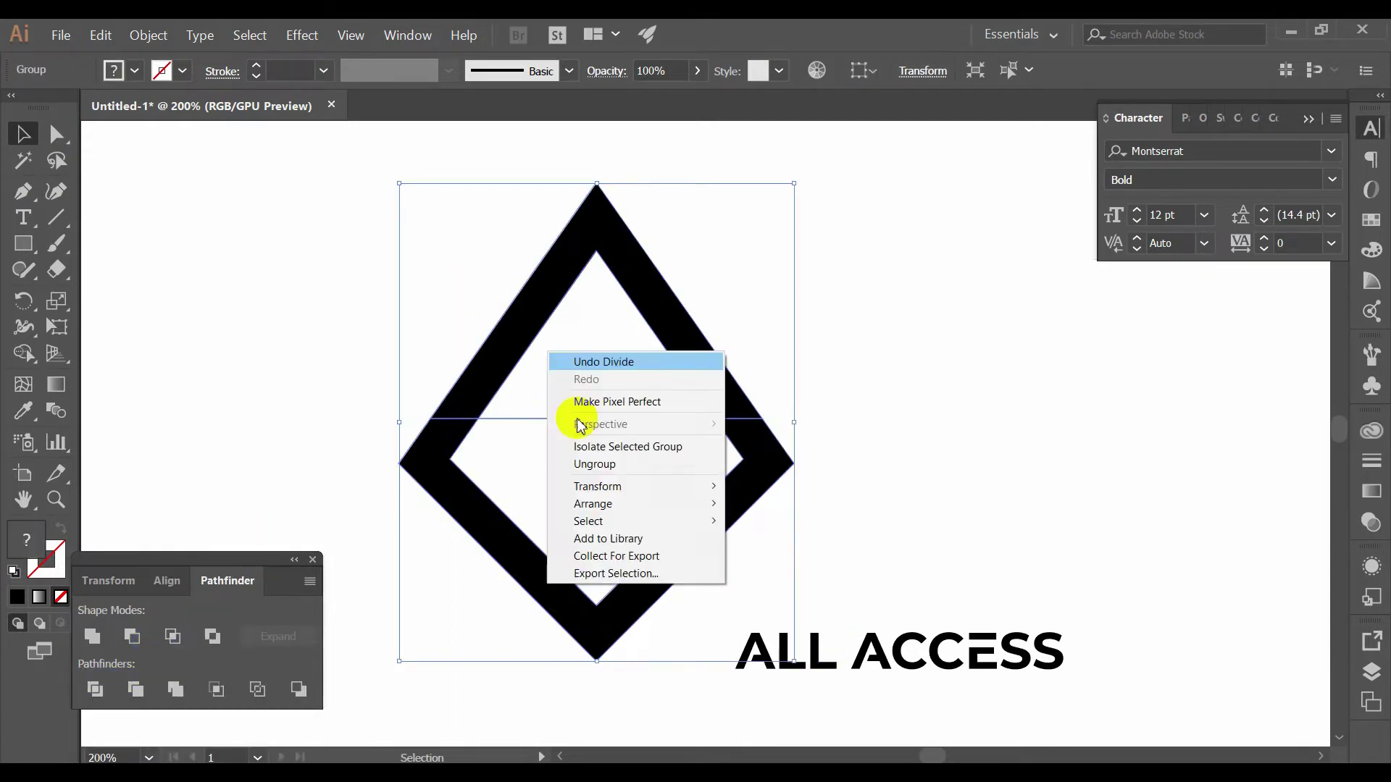
click(615, 465)
drag(554, 362, 637, 624)
key(Delete)
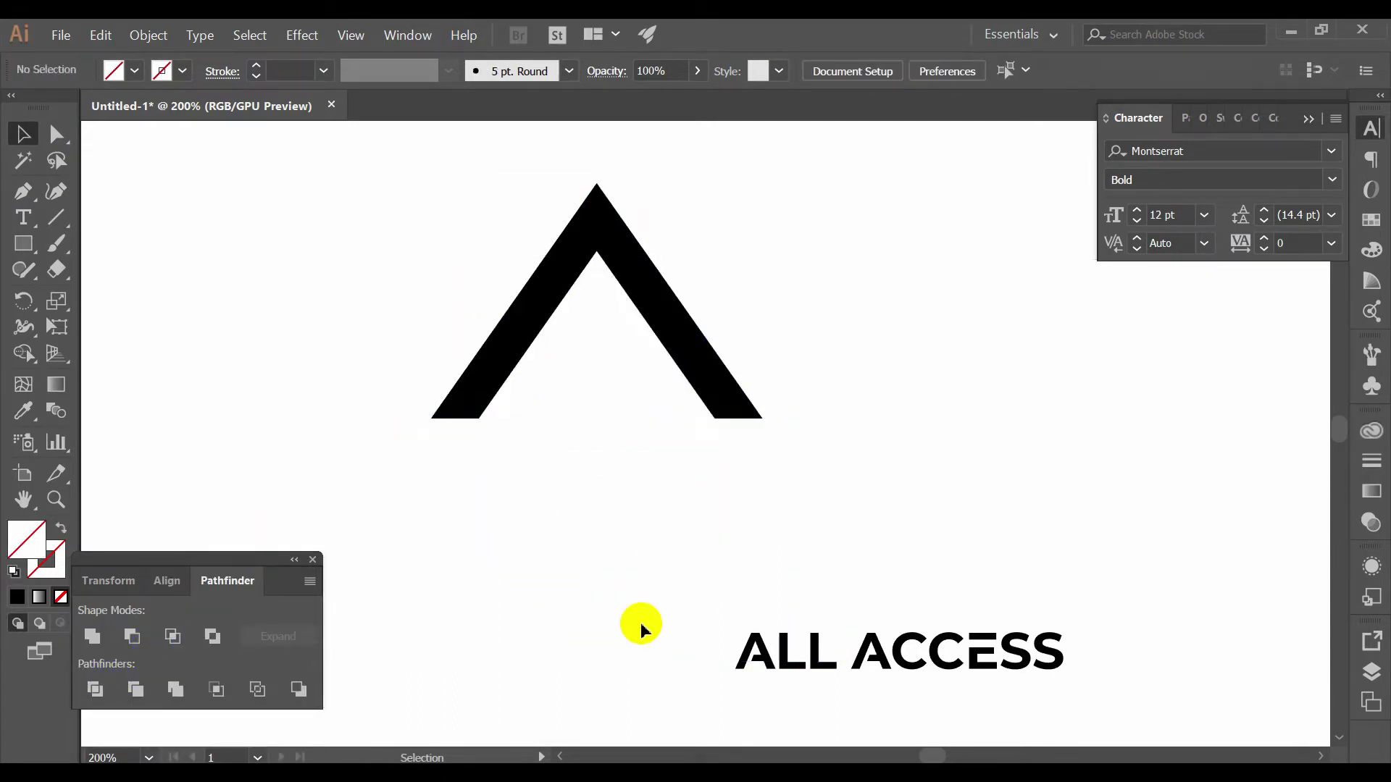
key(ctrl+1)
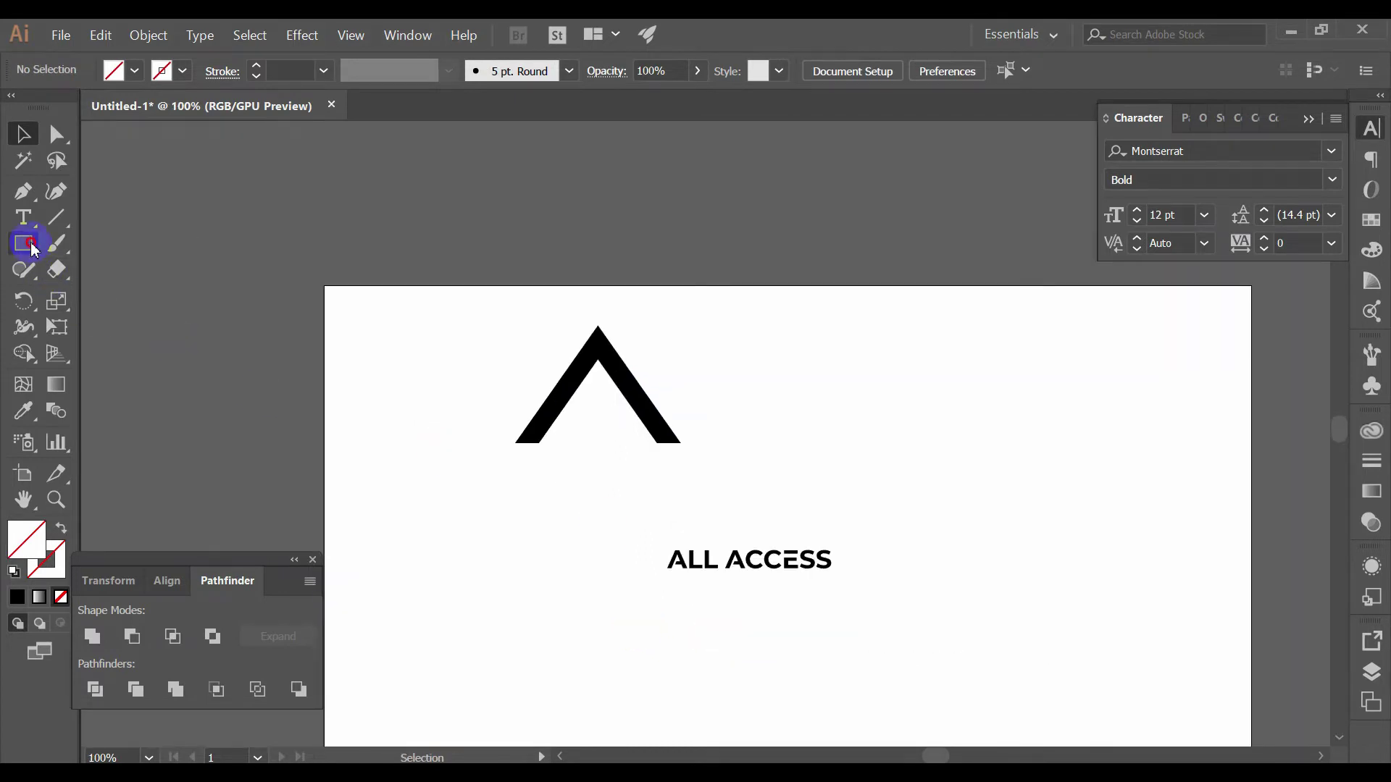
- Draw a circle beside the chevron with a black outline and no fill
drag(33, 248, 124, 295)
scroll(845, 353, up, 1)
drag(731, 425, 805, 531)
key(v)
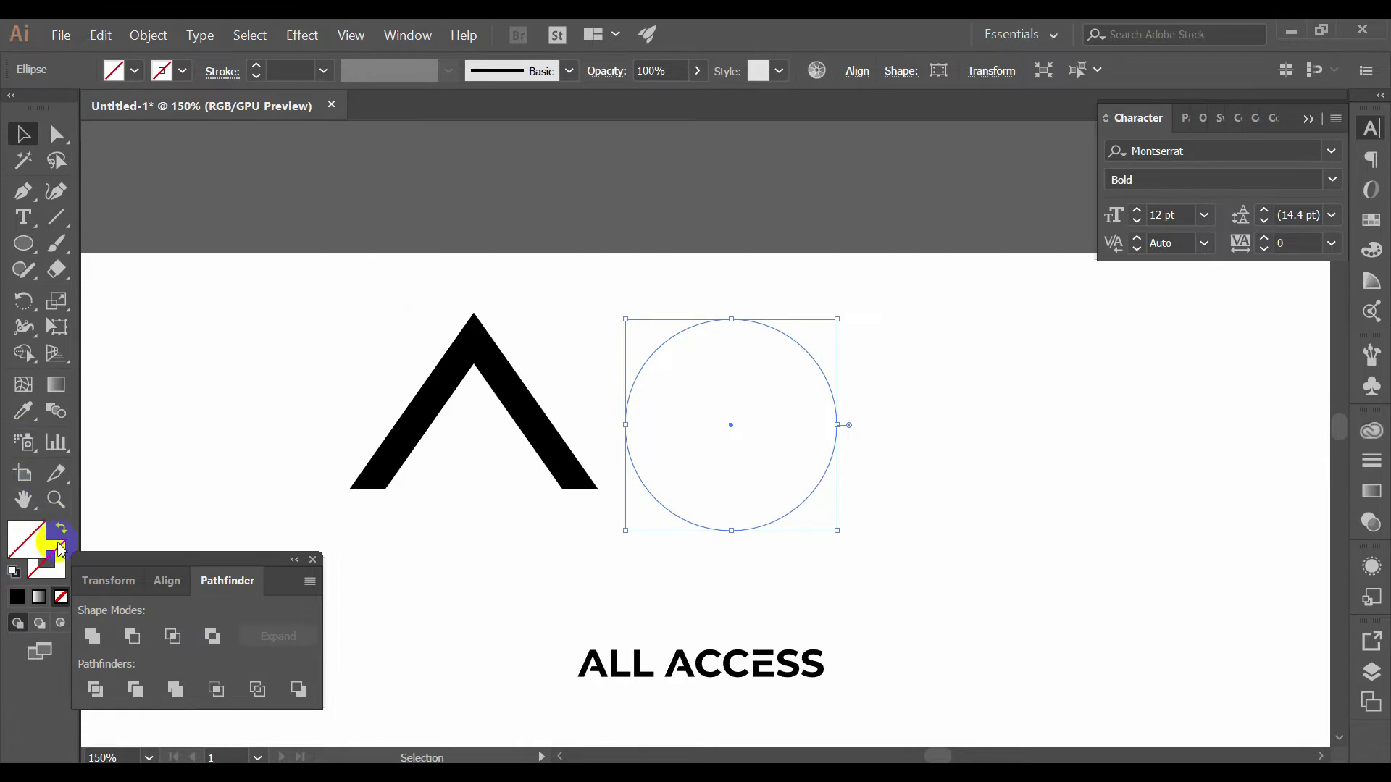
click(17, 598)
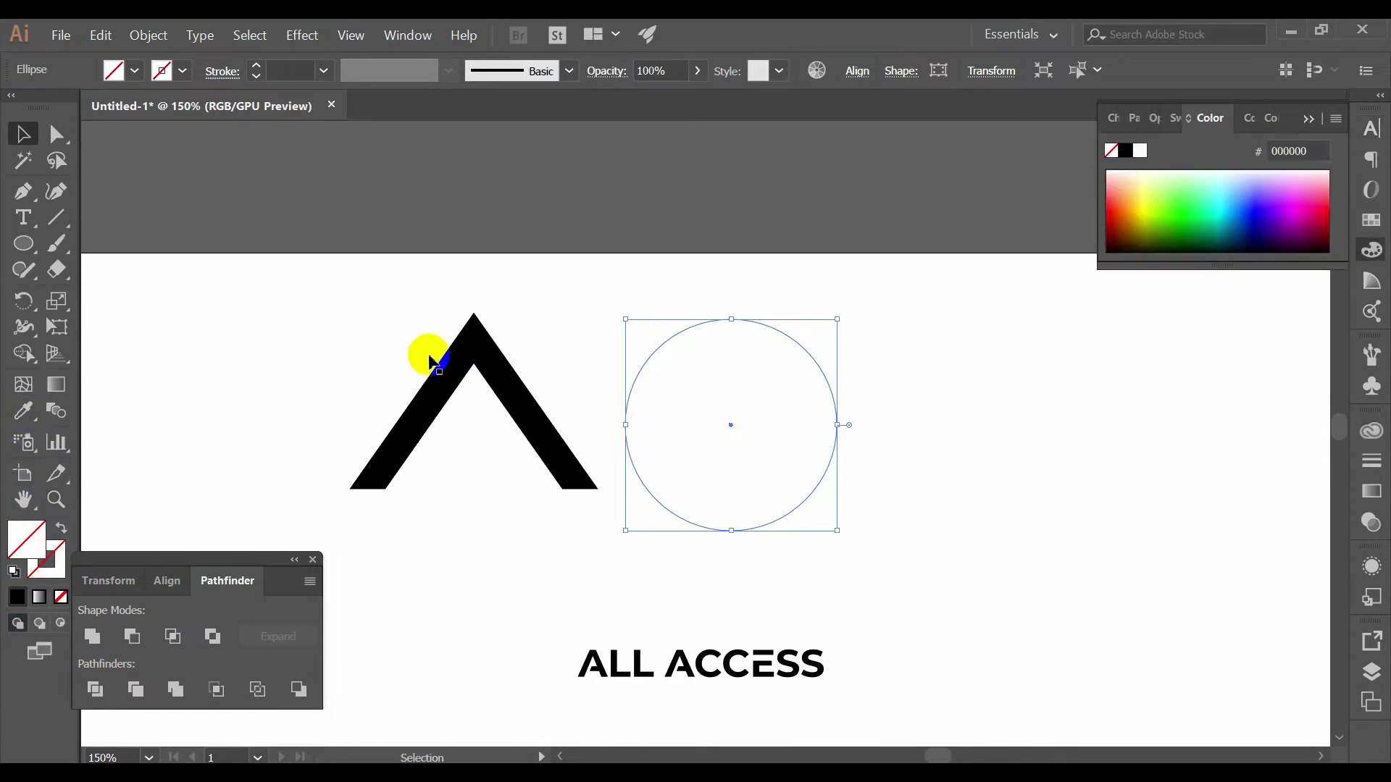
click(61, 529)
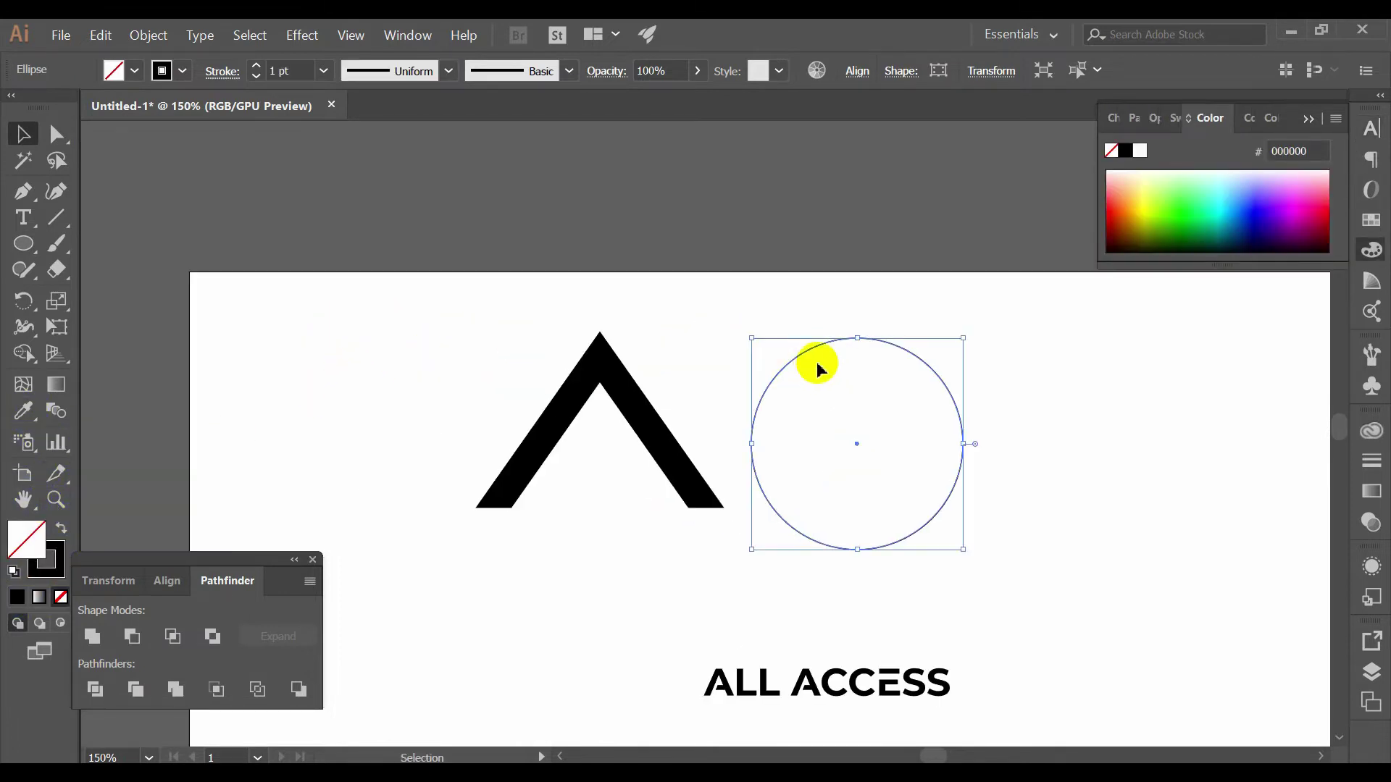
- Centre the circle horizontally on the chevron and nudge it upward over the point
drag(821, 355, 544, 377)
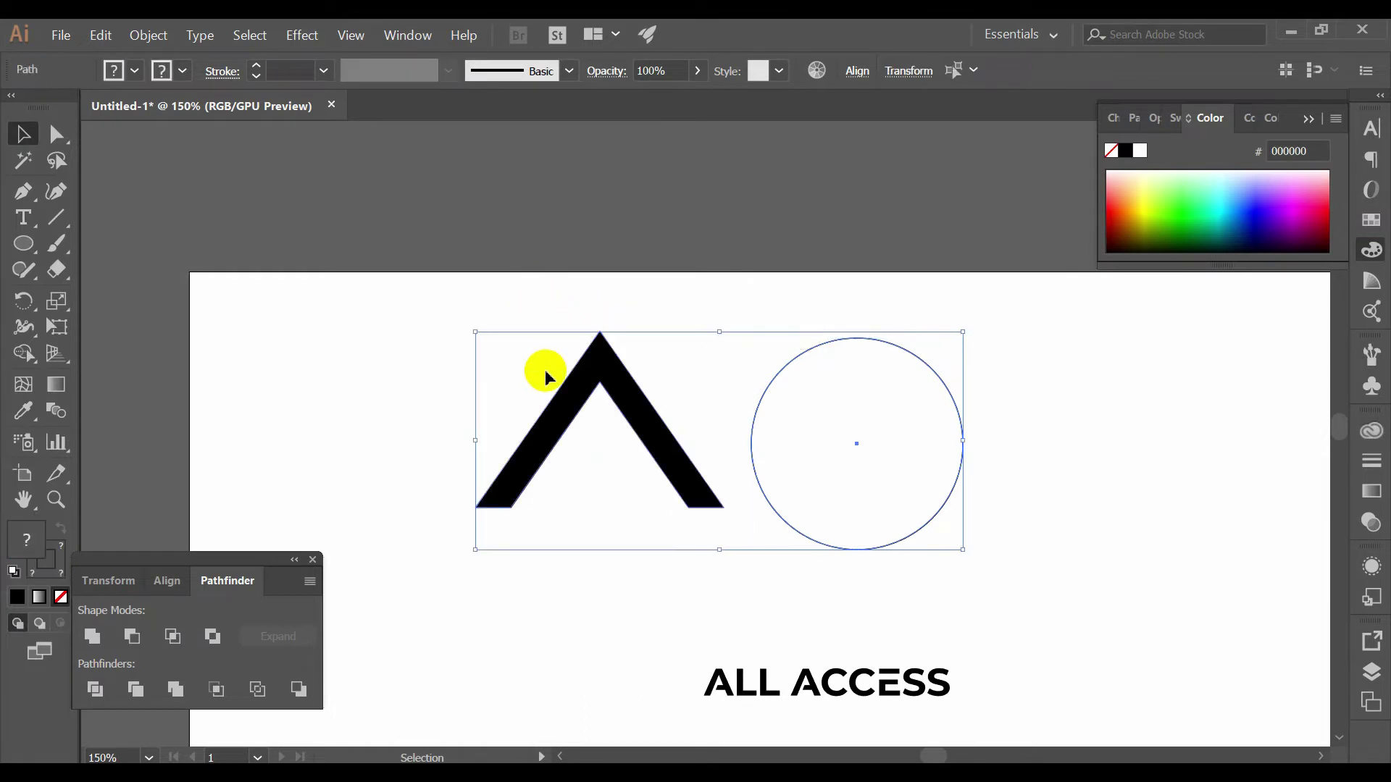
click(176, 581)
click(131, 636)
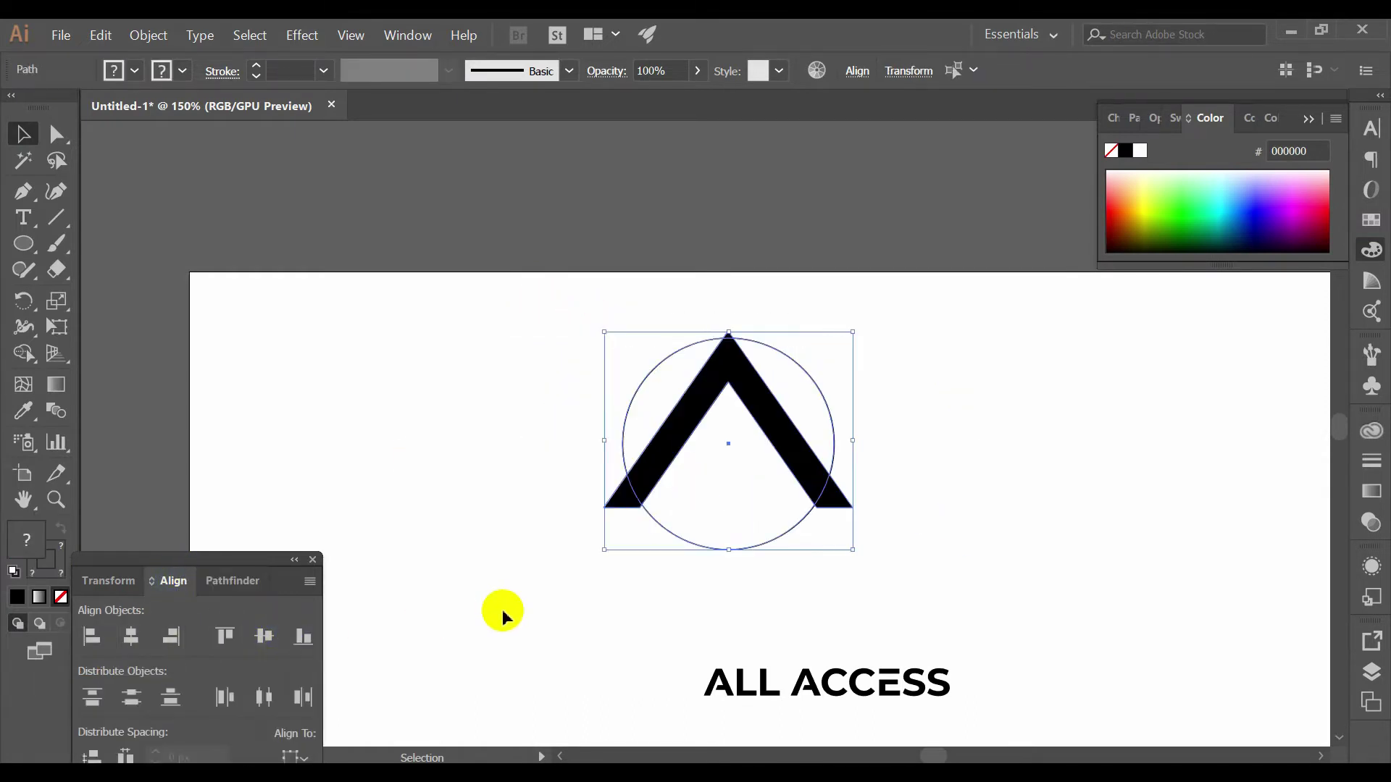
click(505, 615)
click(699, 548)
key(shift+Up)
key(shift+Up)
key(shift+Up)
key(shift+Up)
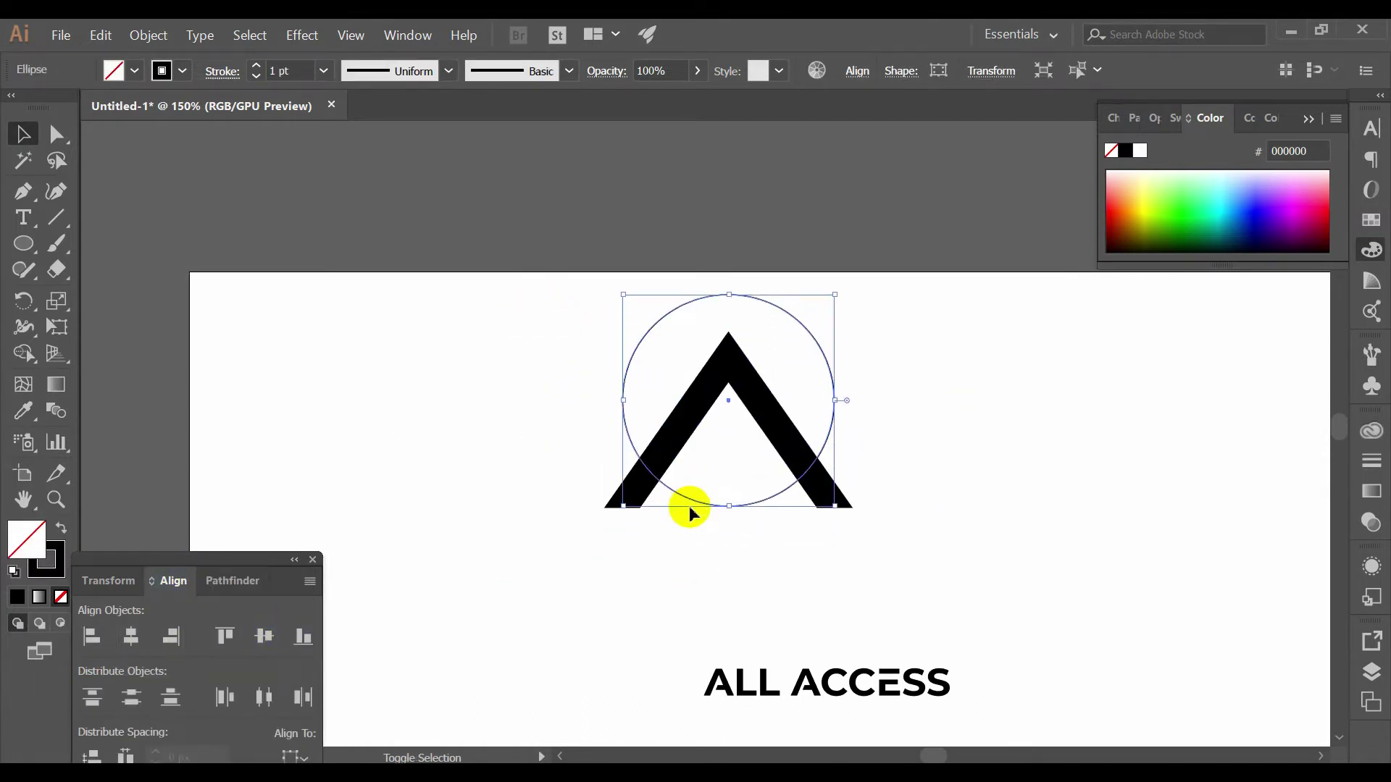
ctrl+click(715, 373)
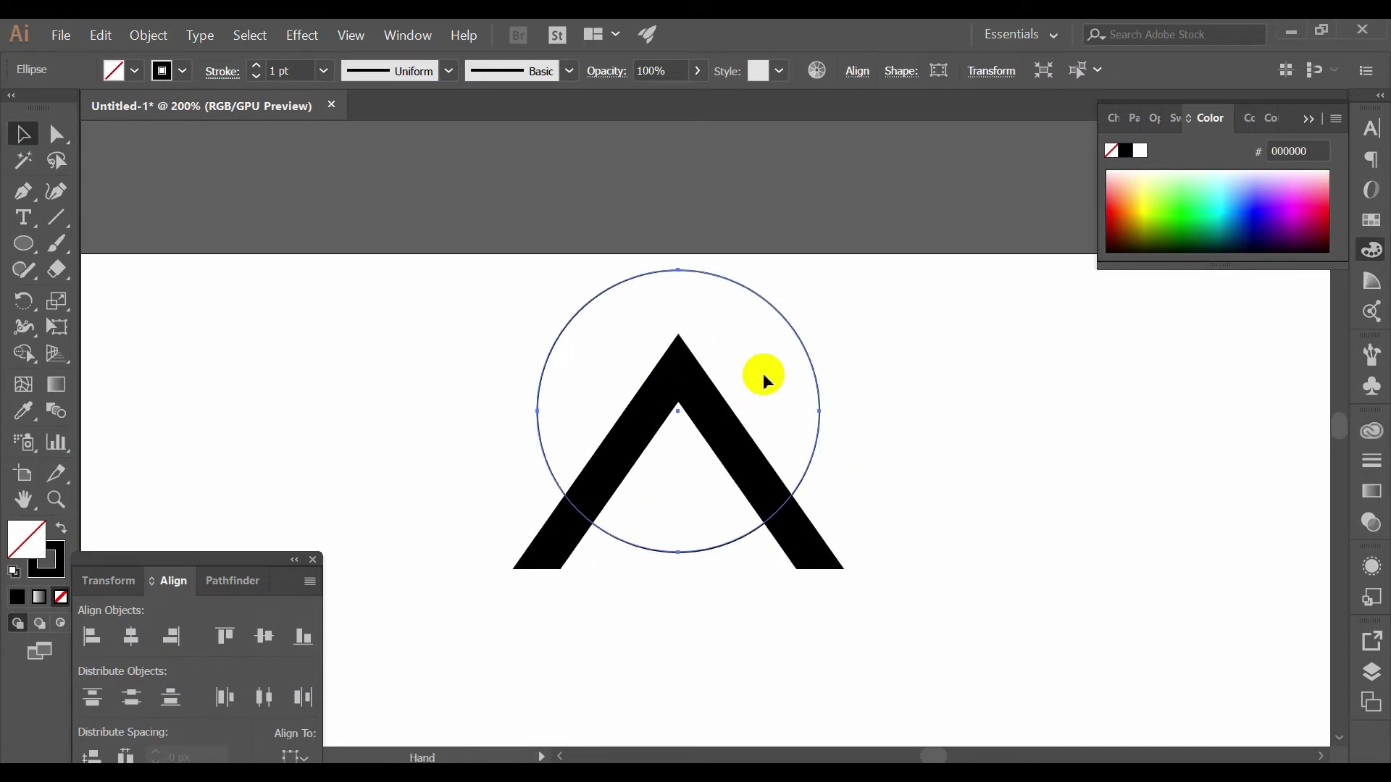
ctrl+click(768, 371)
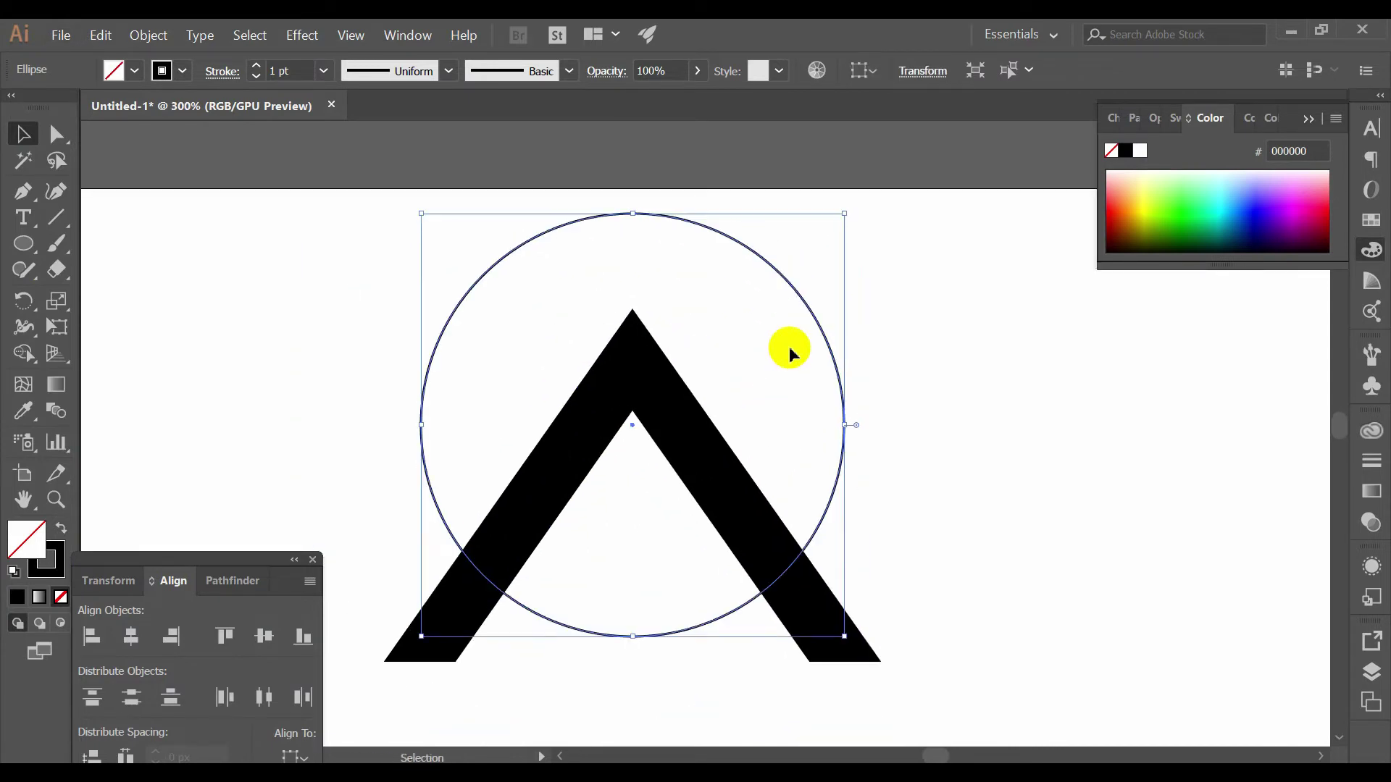
click(790, 352)
click(839, 369)
- Alt-scale a concentric inner copy of the circle and shrink it in Outline view
drag(845, 425, 798, 427)
key(ctrl+a)
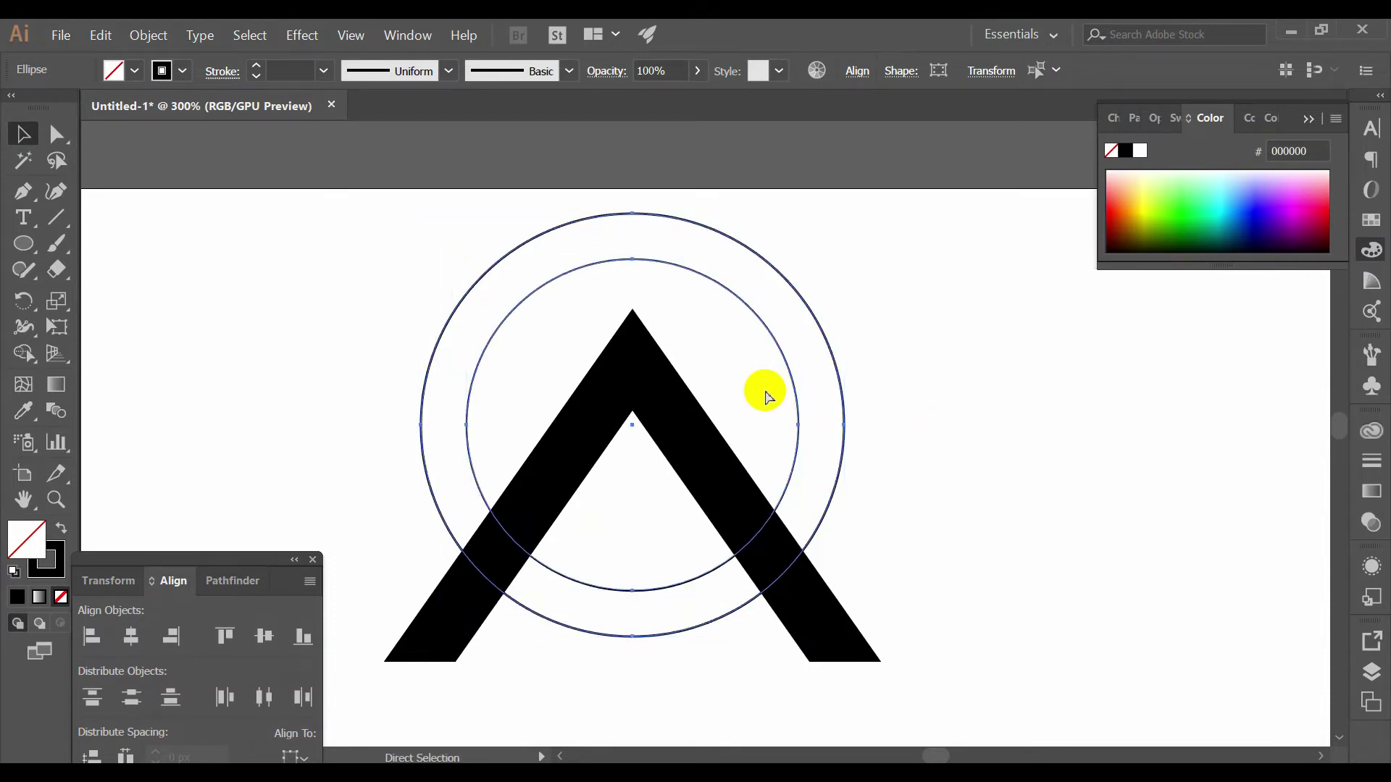
key(ctrl+y)
click(908, 367)
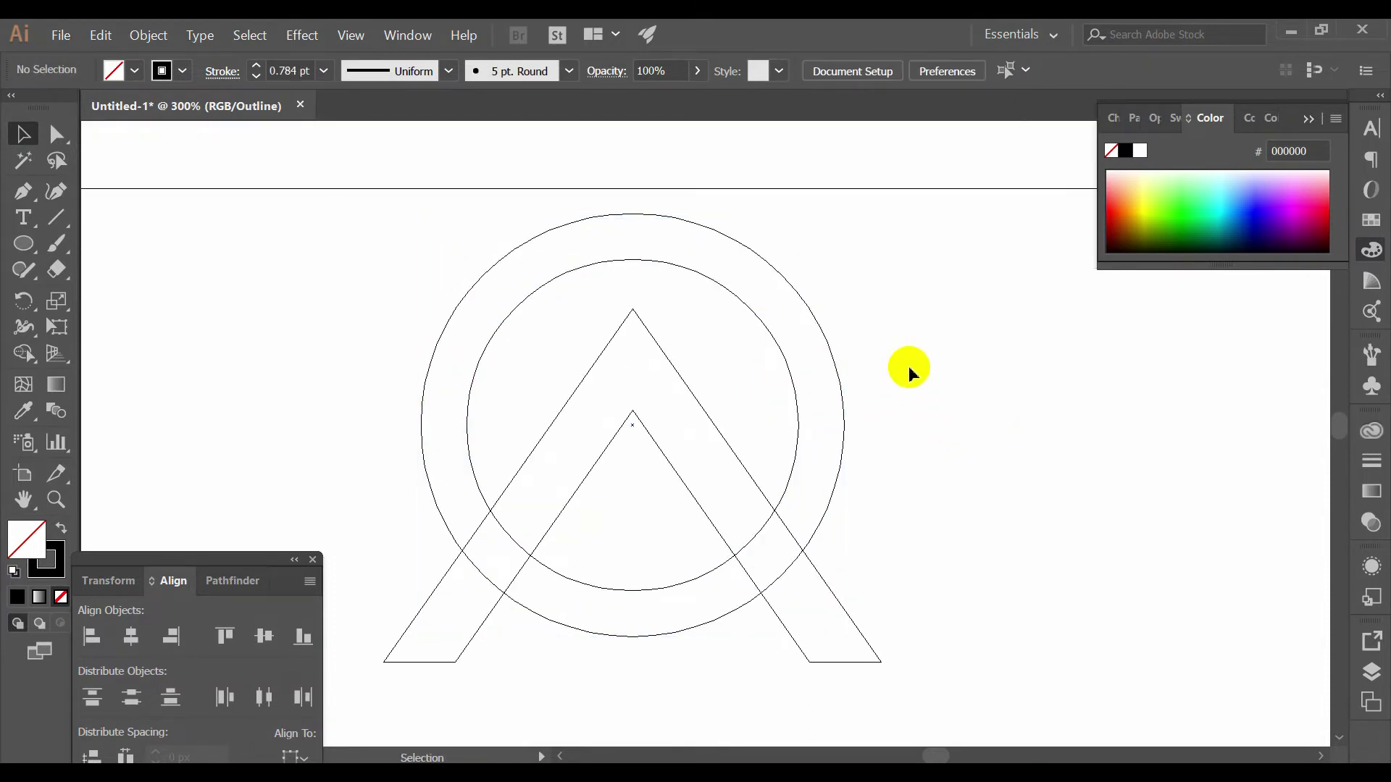
scroll(928, 310, down, 2)
click(844, 332)
scroll(846, 344, up, 1)
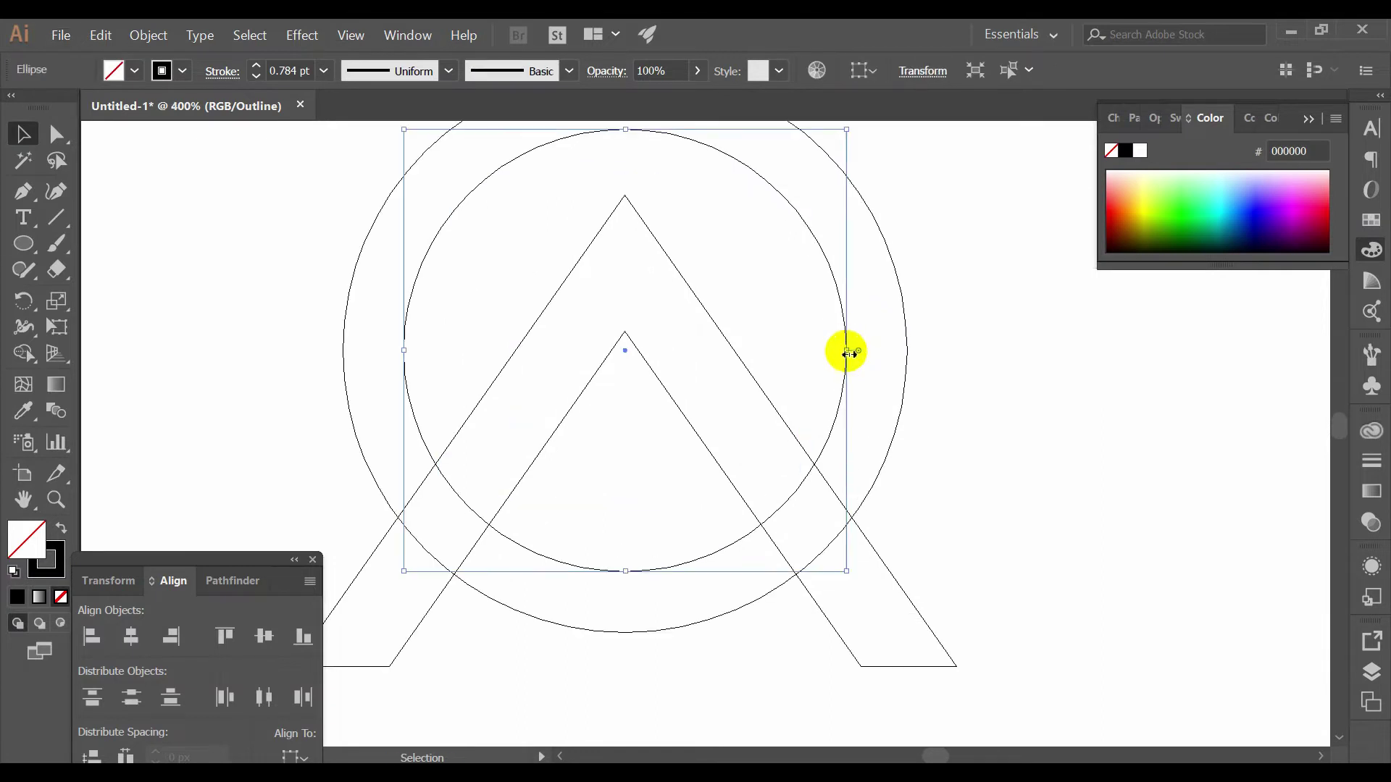
drag(847, 350, 826, 348)
- Enlarge the inner circle slightly to fine-tune its size
click(899, 351)
scroll(1017, 338, down, 1)
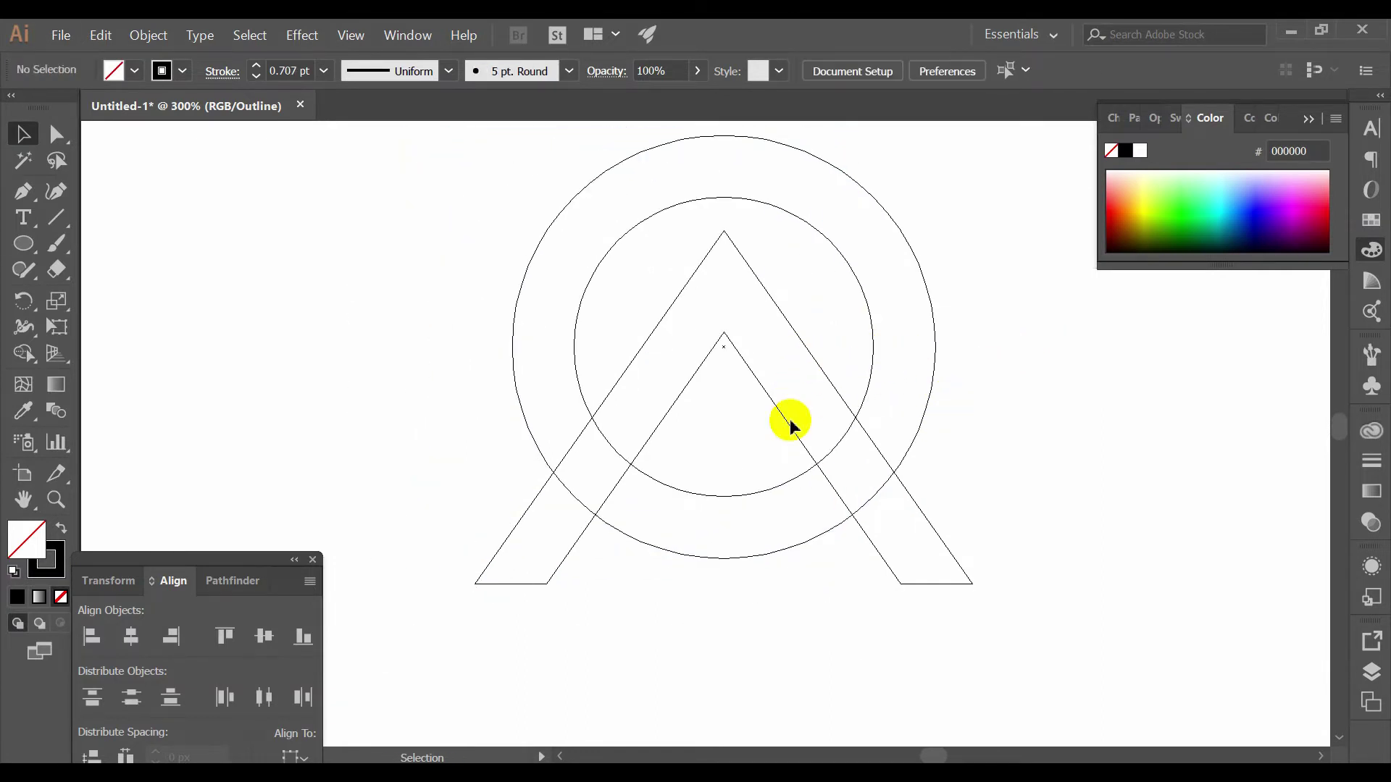
scroll(873, 322, up, 1)
click(871, 332)
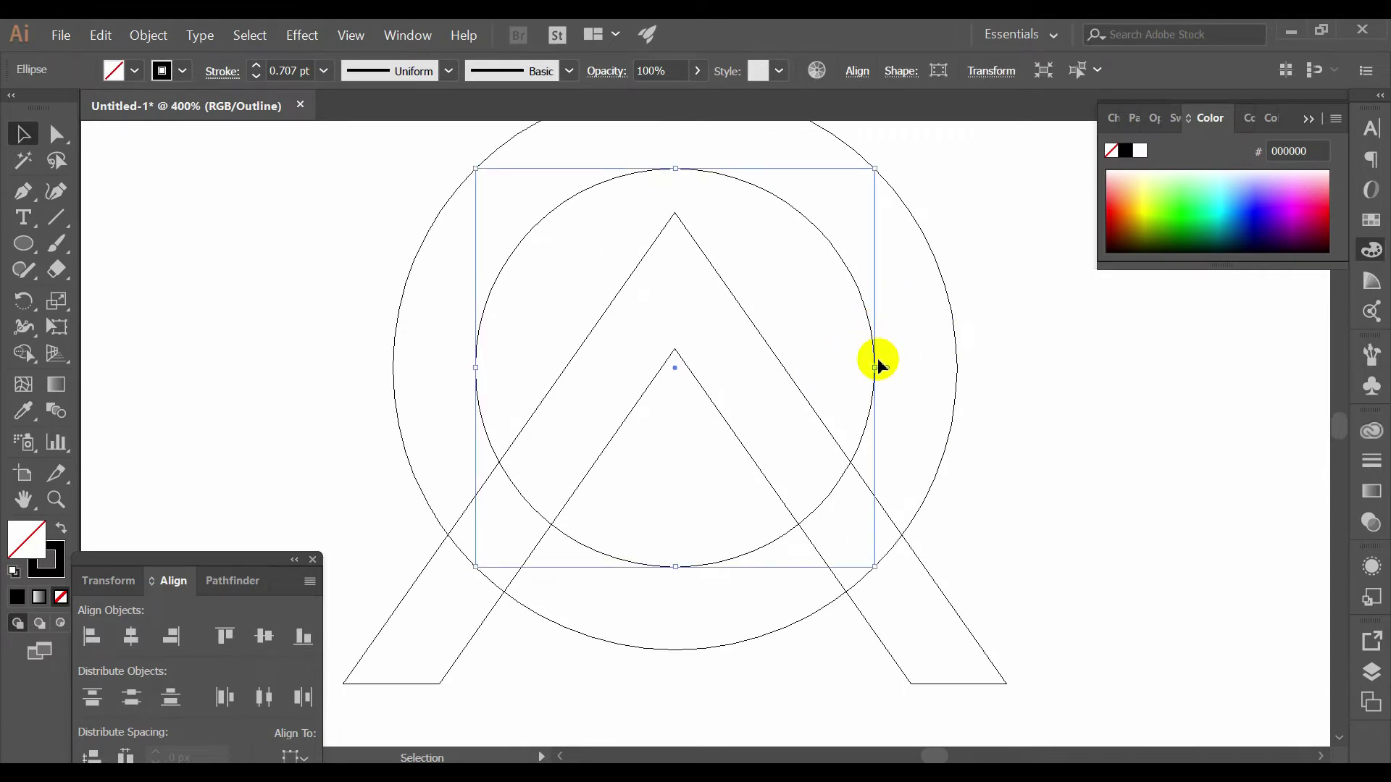
drag(876, 366, 882, 366)
click(1032, 355)
scroll(1034, 355, down, 1)
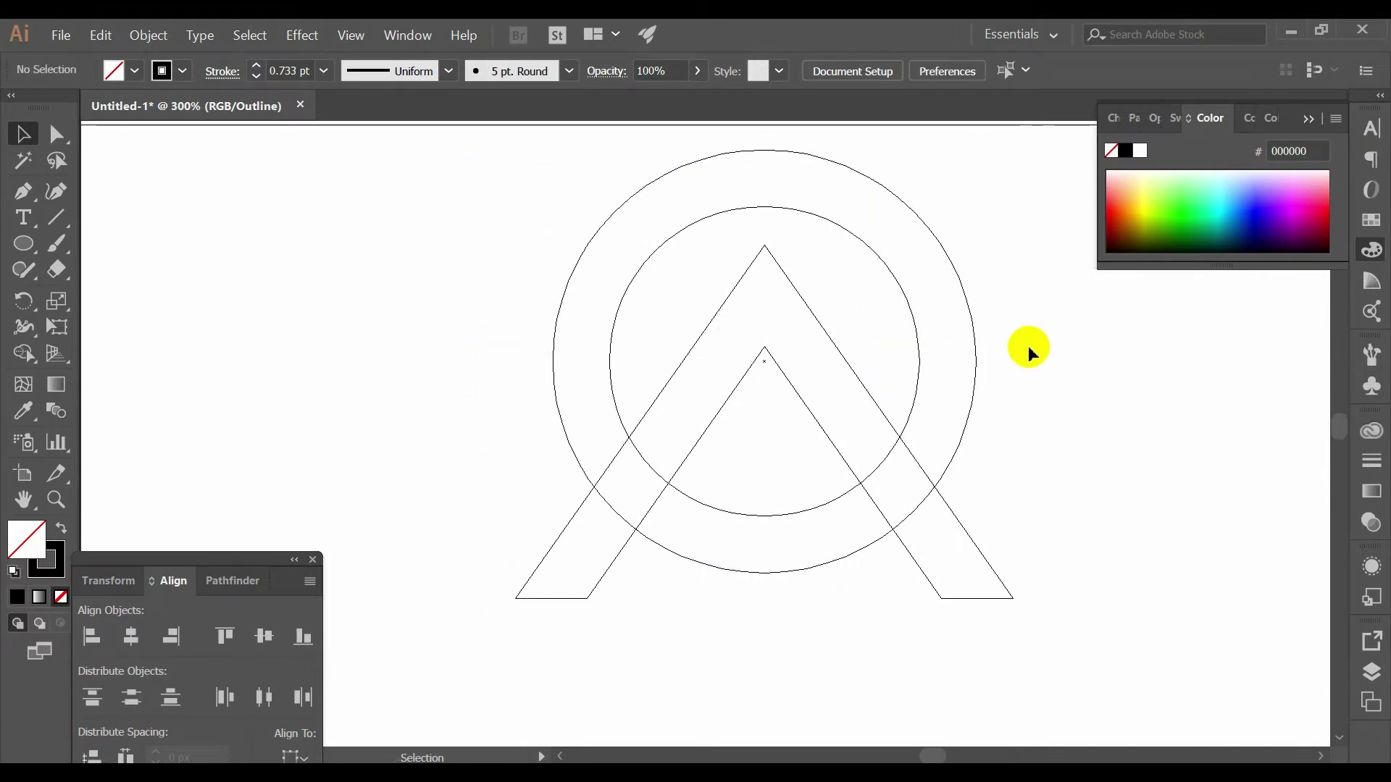
scroll(912, 380, up, 1)
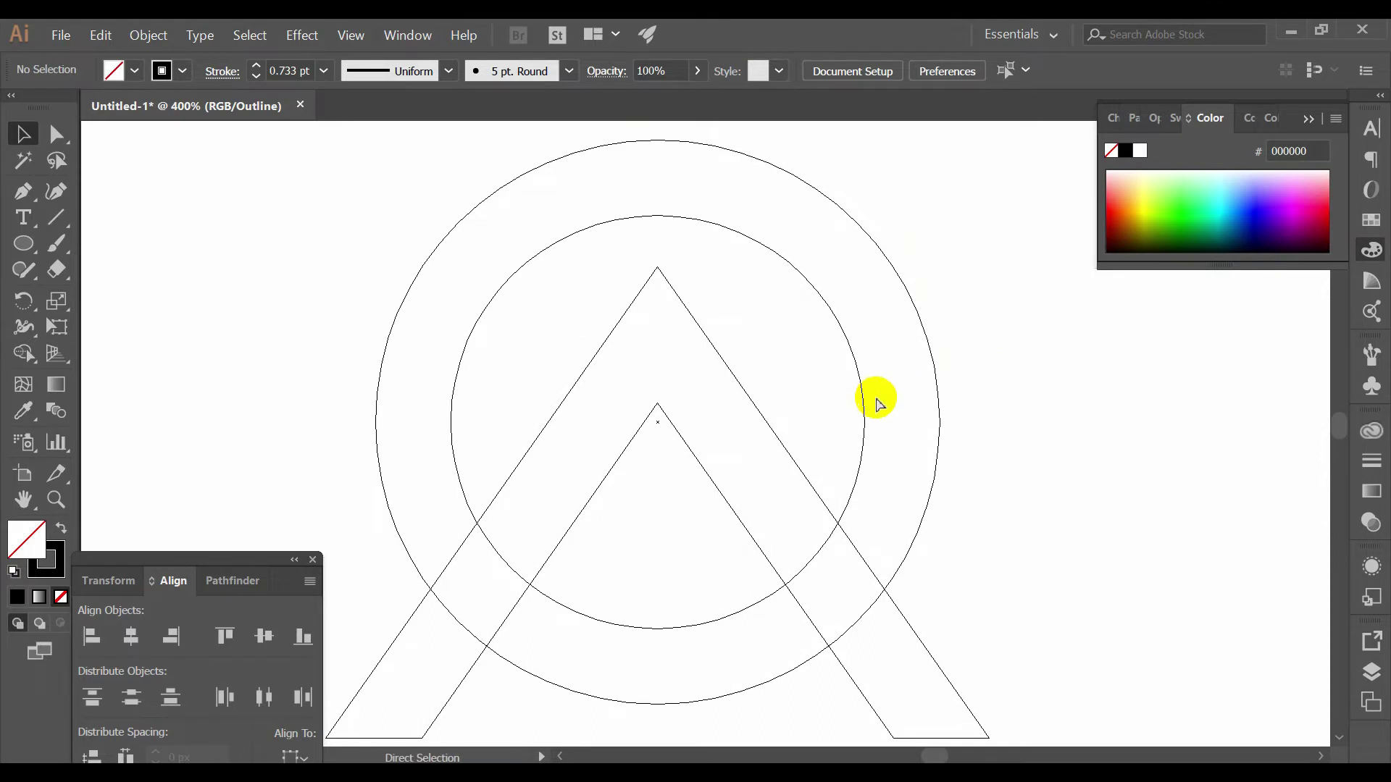
- Back in Preview, swap fill and stroke so the outer circle becomes a solid black disc
key(ctrl+y)
click(377, 413)
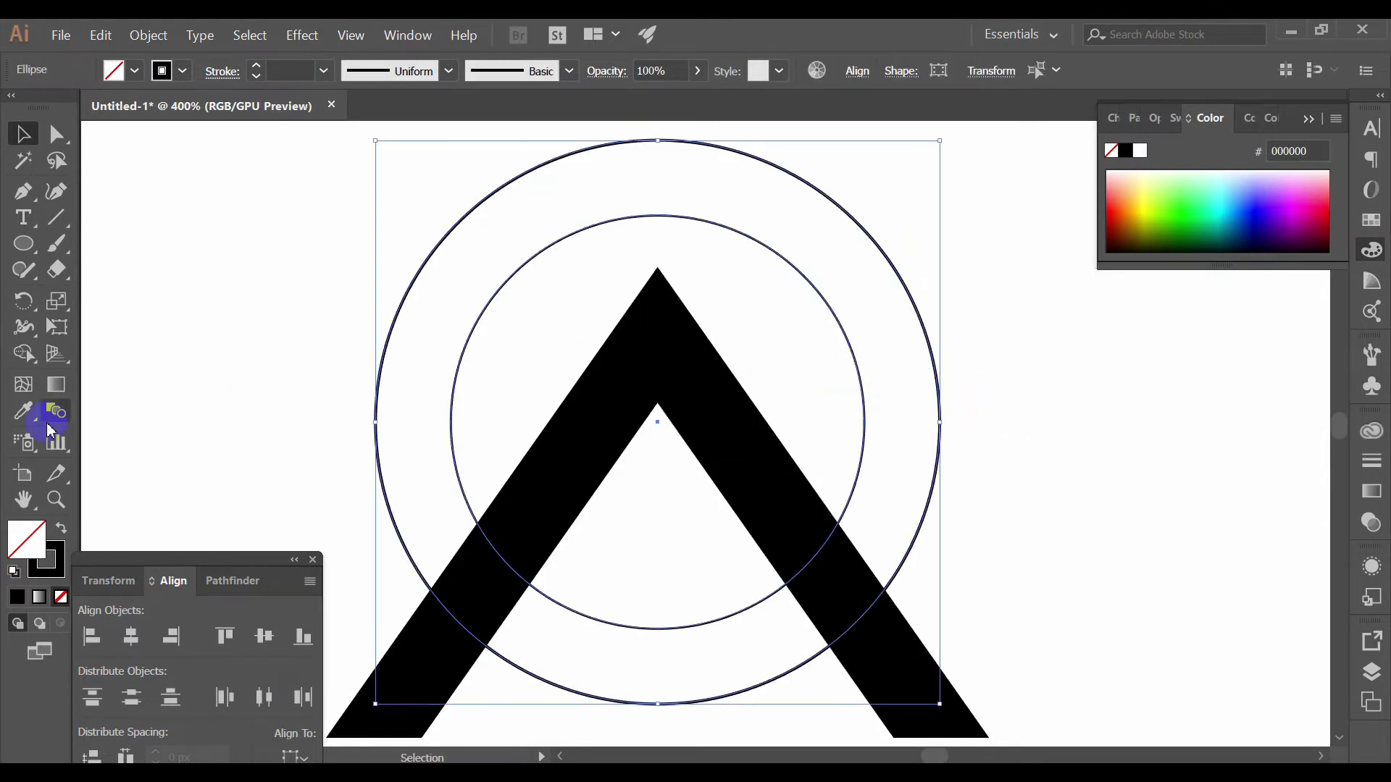
click(58, 526)
- Alt-scale a copy of the inner circle, about 168 px, shifted left inside the disc
ctrl+click(797, 371)
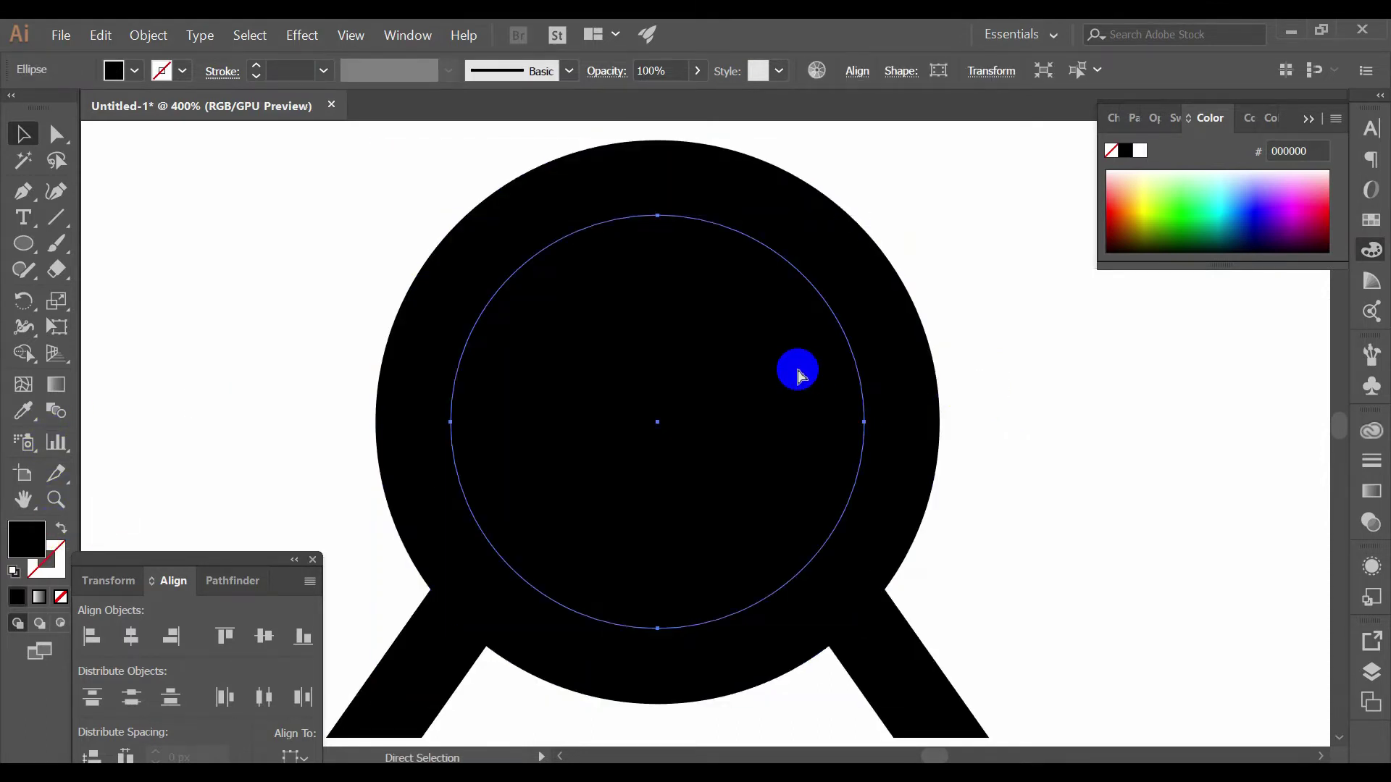
click(452, 423)
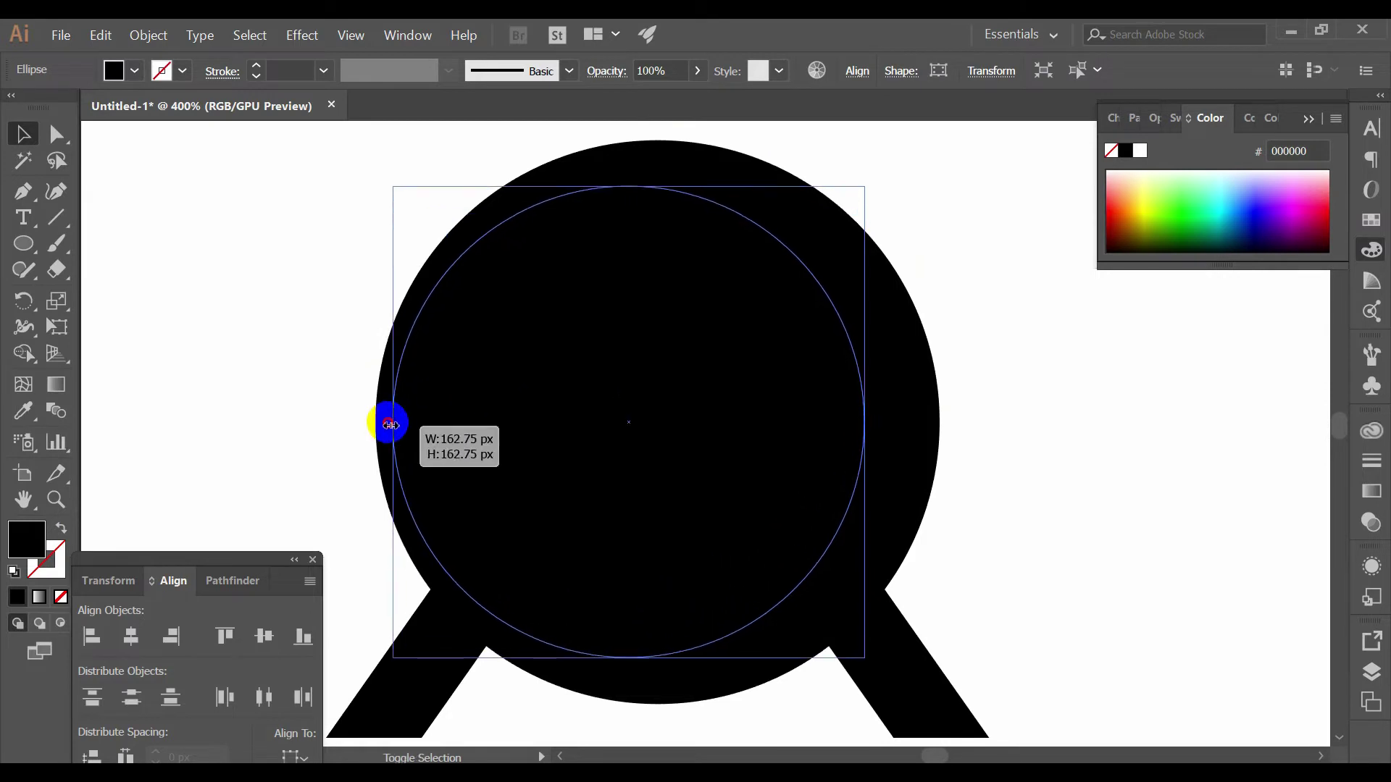
drag(451, 426, 376, 422)
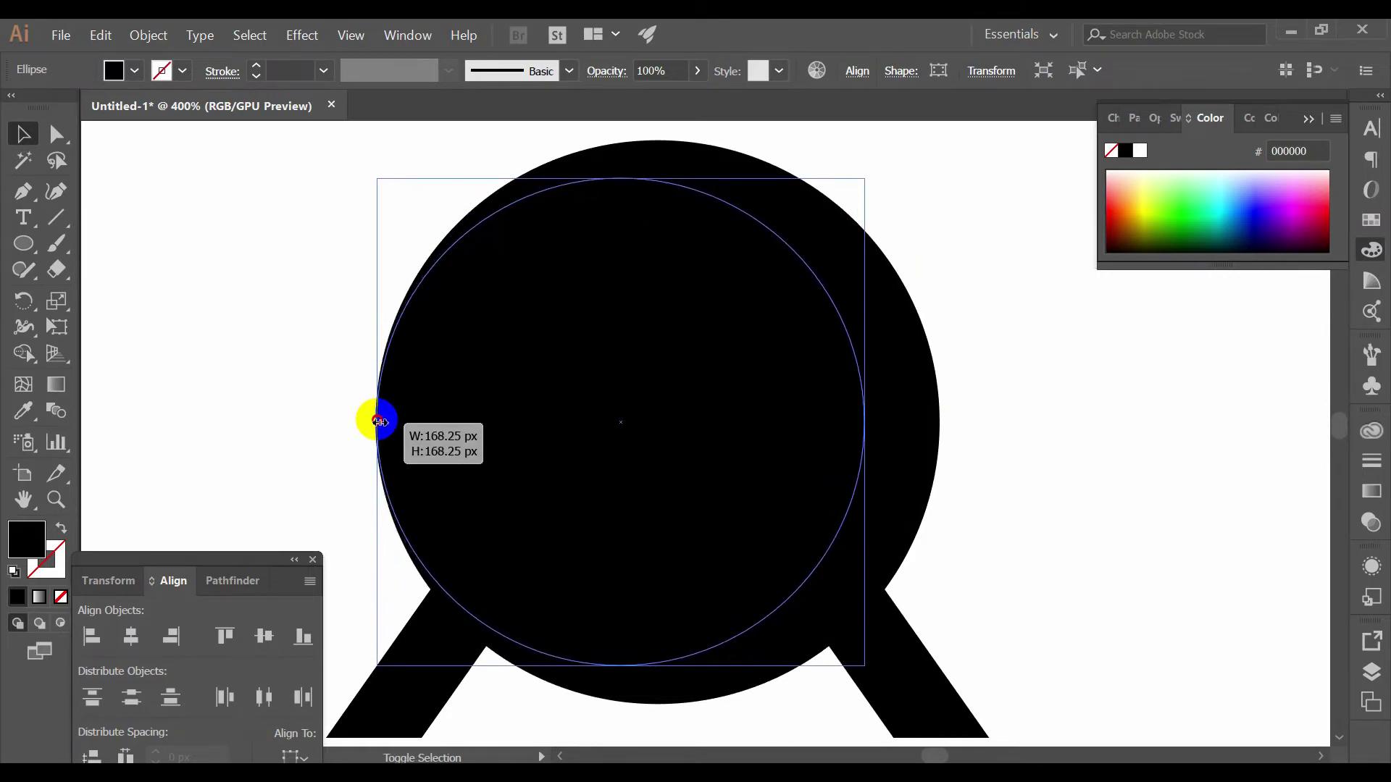
drag(376, 422, 374, 422)
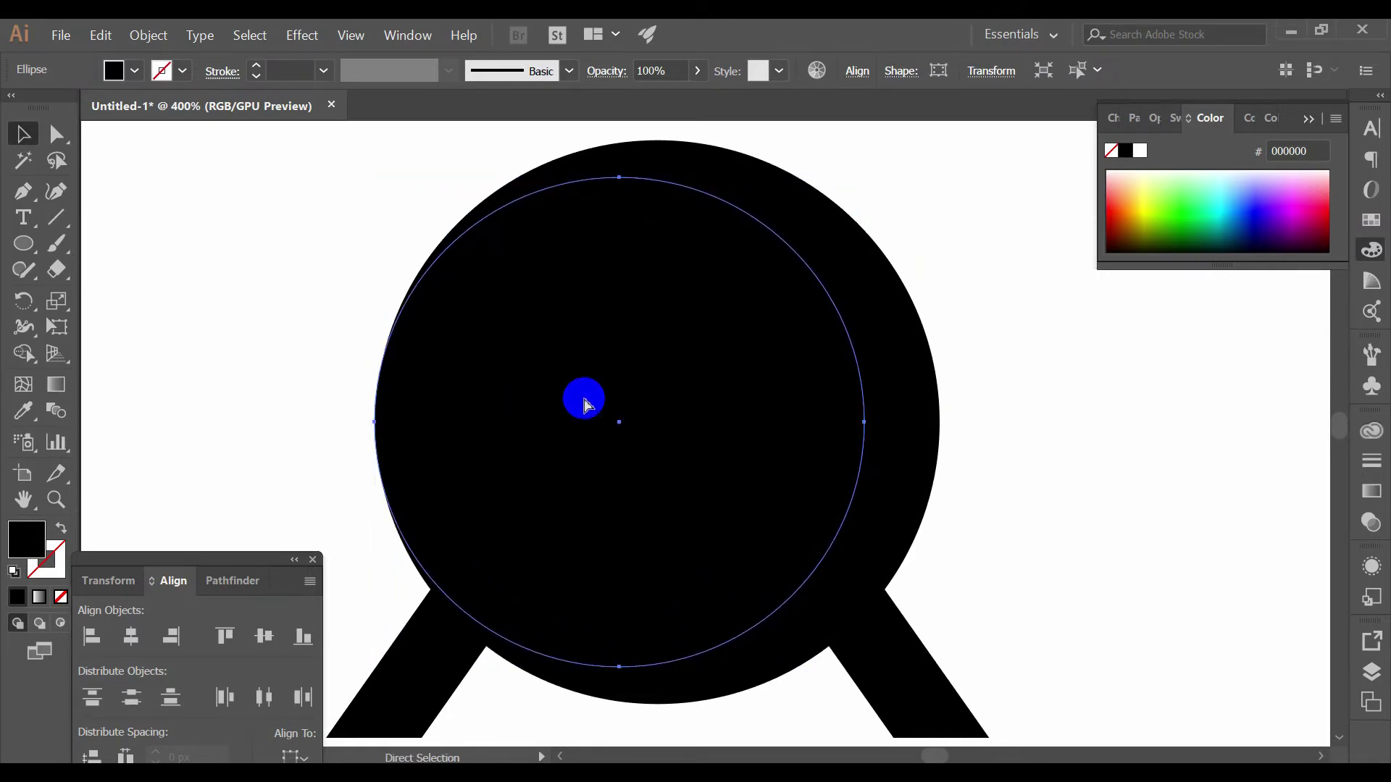
key(ctrl+y)
key(v)
alt+scroll(700, 368, down, 1)
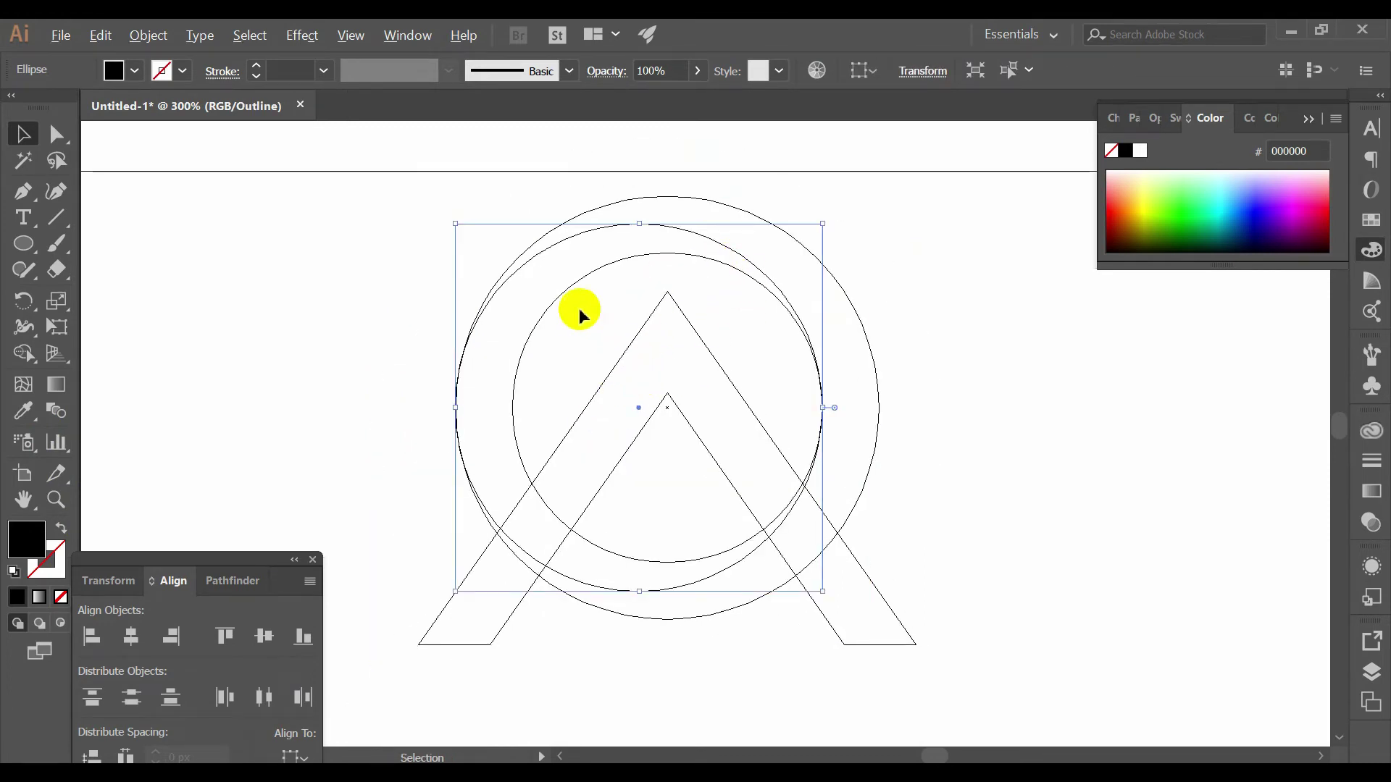
- Enlarge the inner circle from its right side
alt+scroll(578, 372, up, 1)
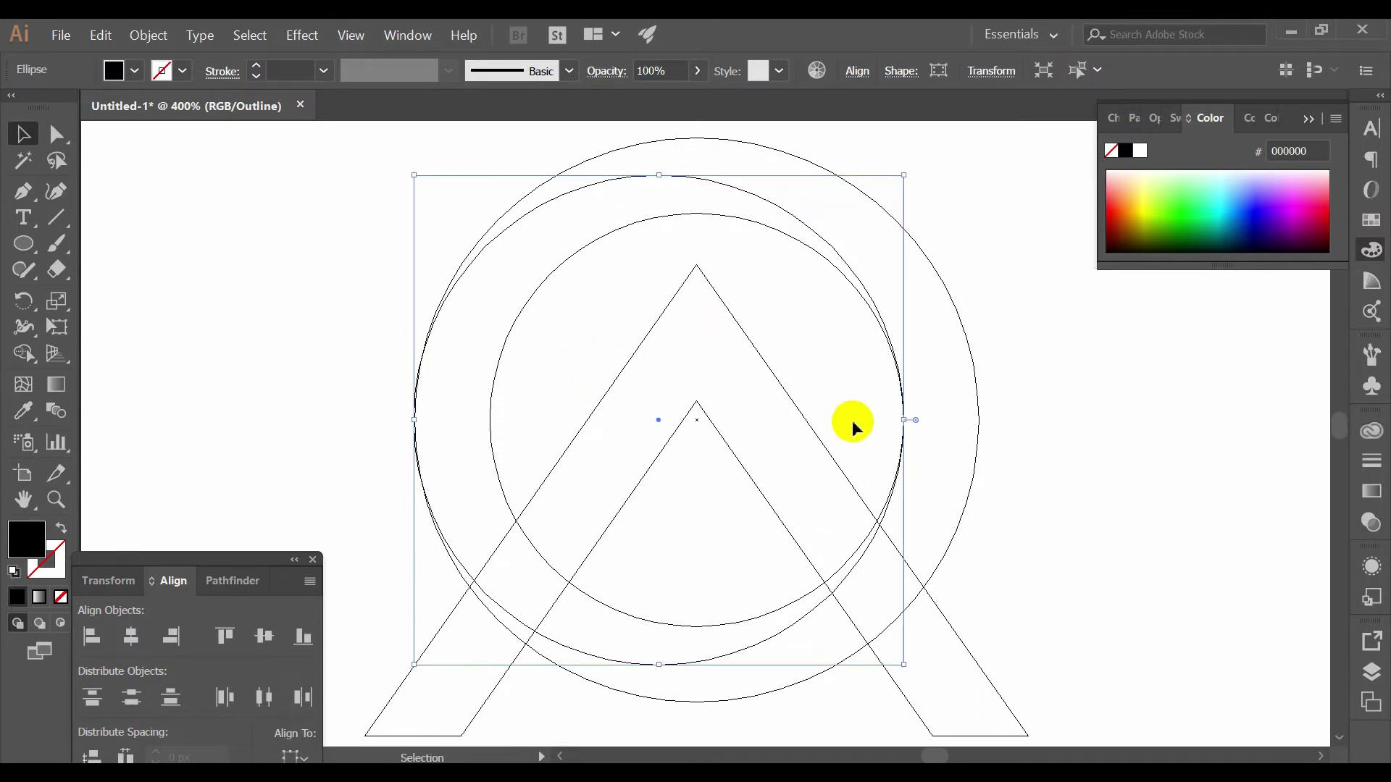
alt+scroll(875, 428, down, 1)
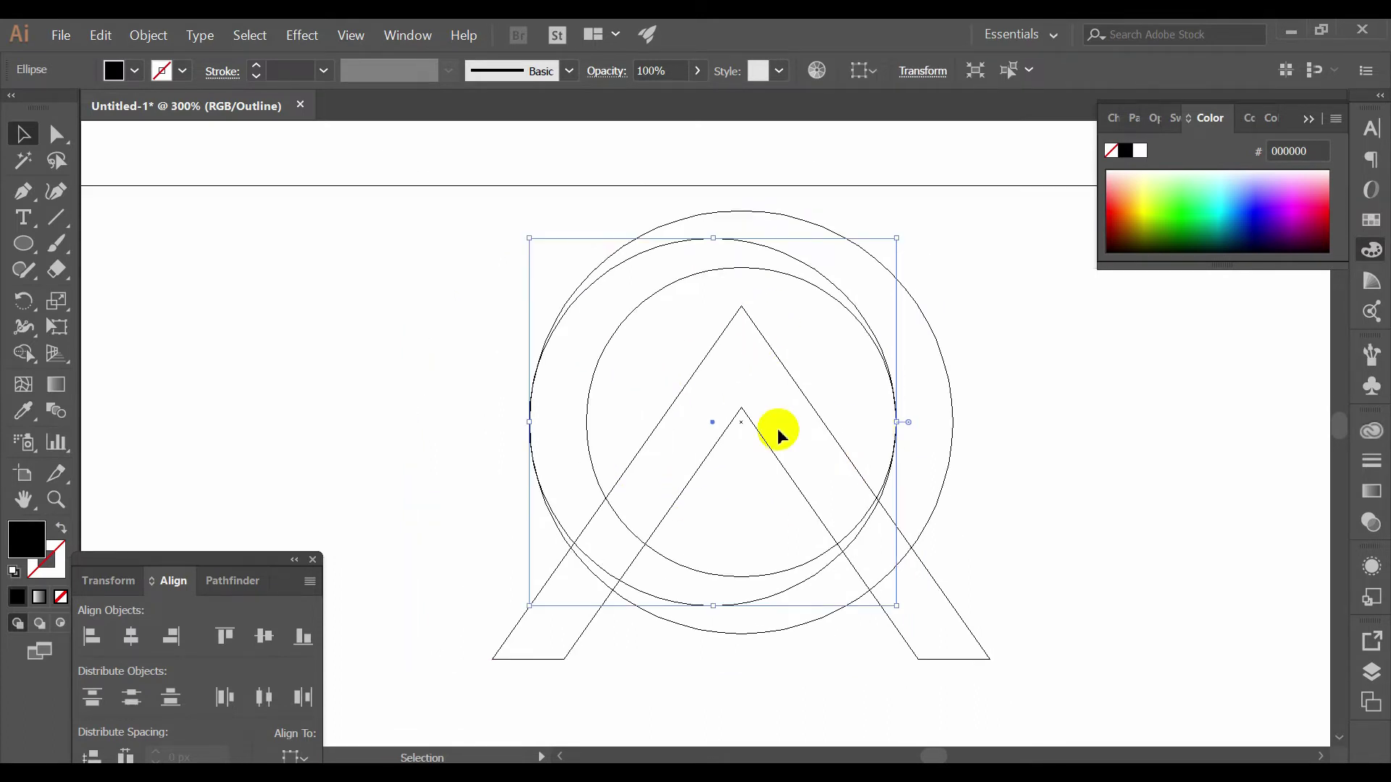
alt+scroll(746, 420, up, 1)
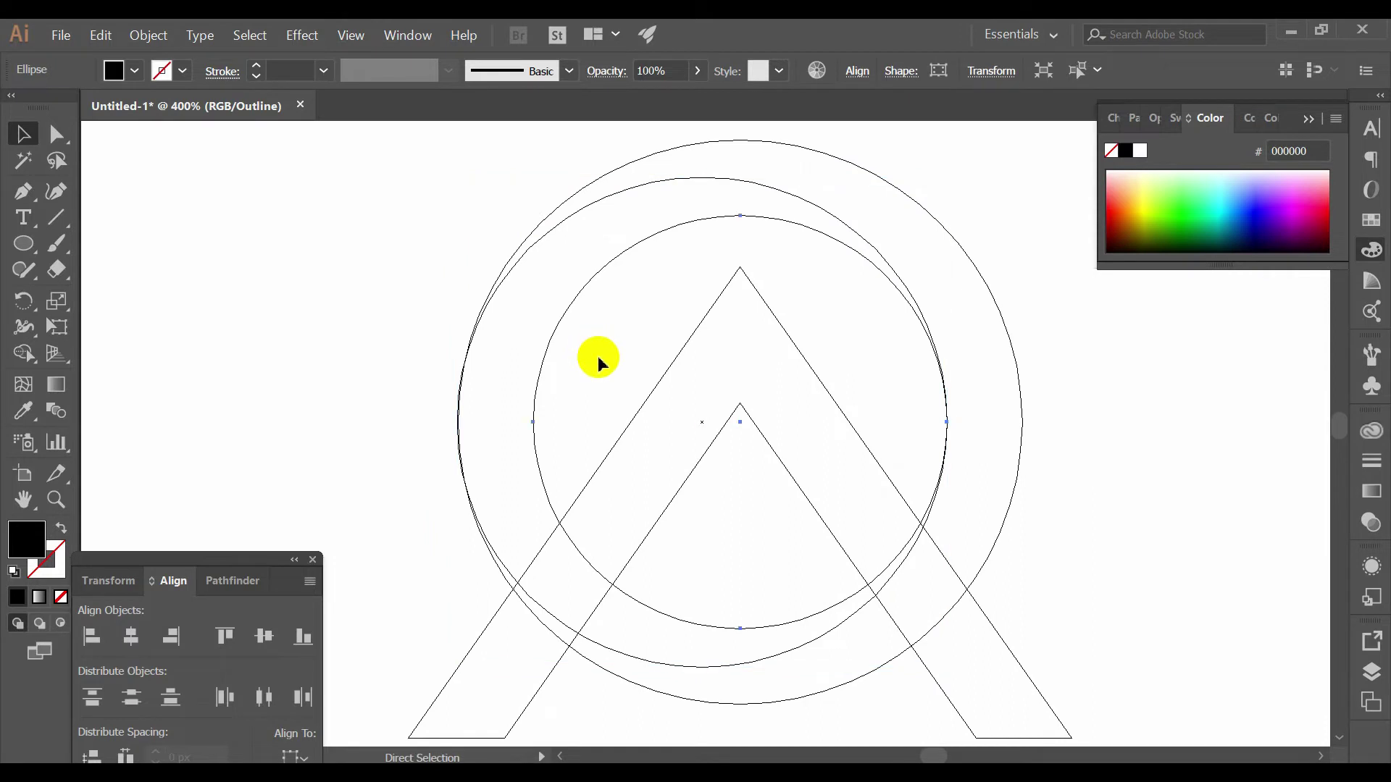
click(538, 402)
drag(953, 426, 1024, 426)
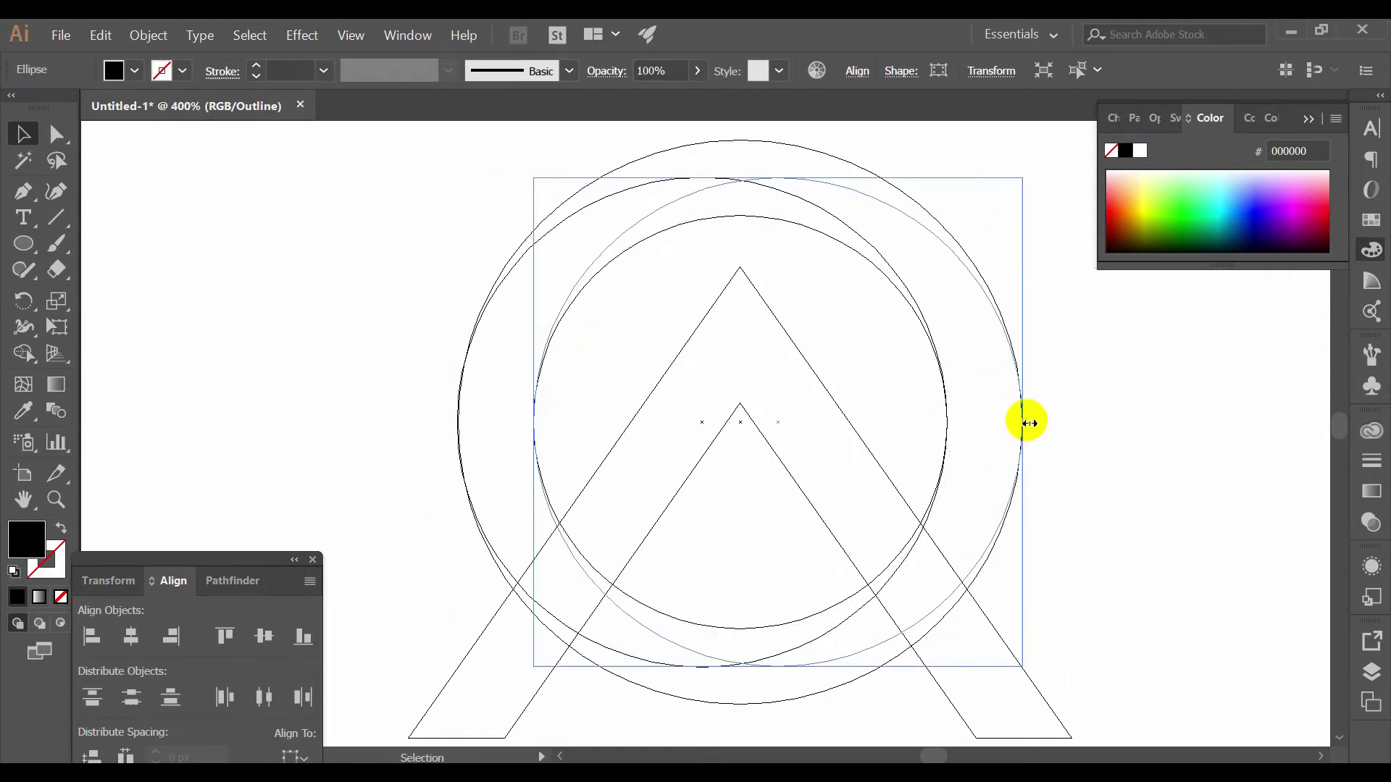
alt+scroll(1102, 367, down, 1)
- Divide all the circles except the chevron with Pathfinder and ungroup the pieces
key(v)
key(ctrl+y)
key(ctrl+a)
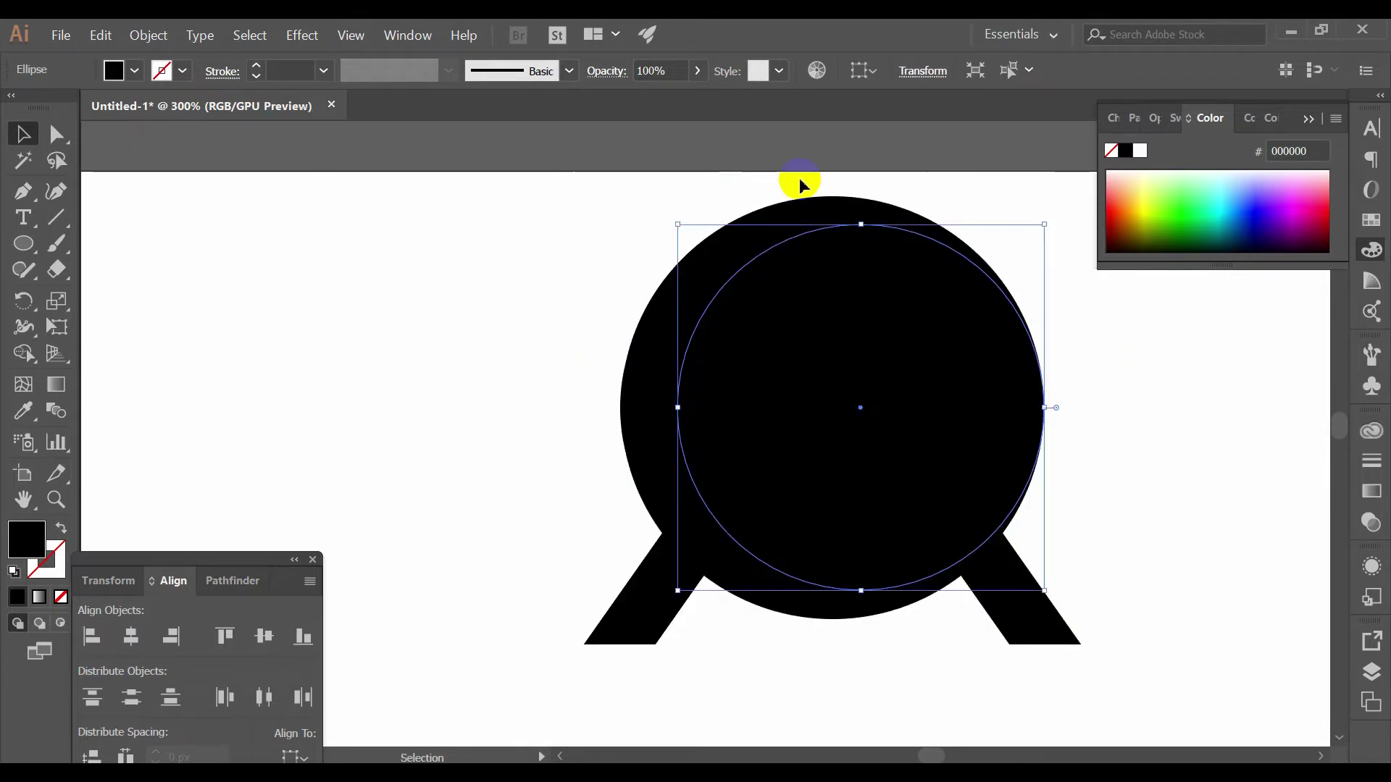
shift+click(677, 655)
click(209, 588)
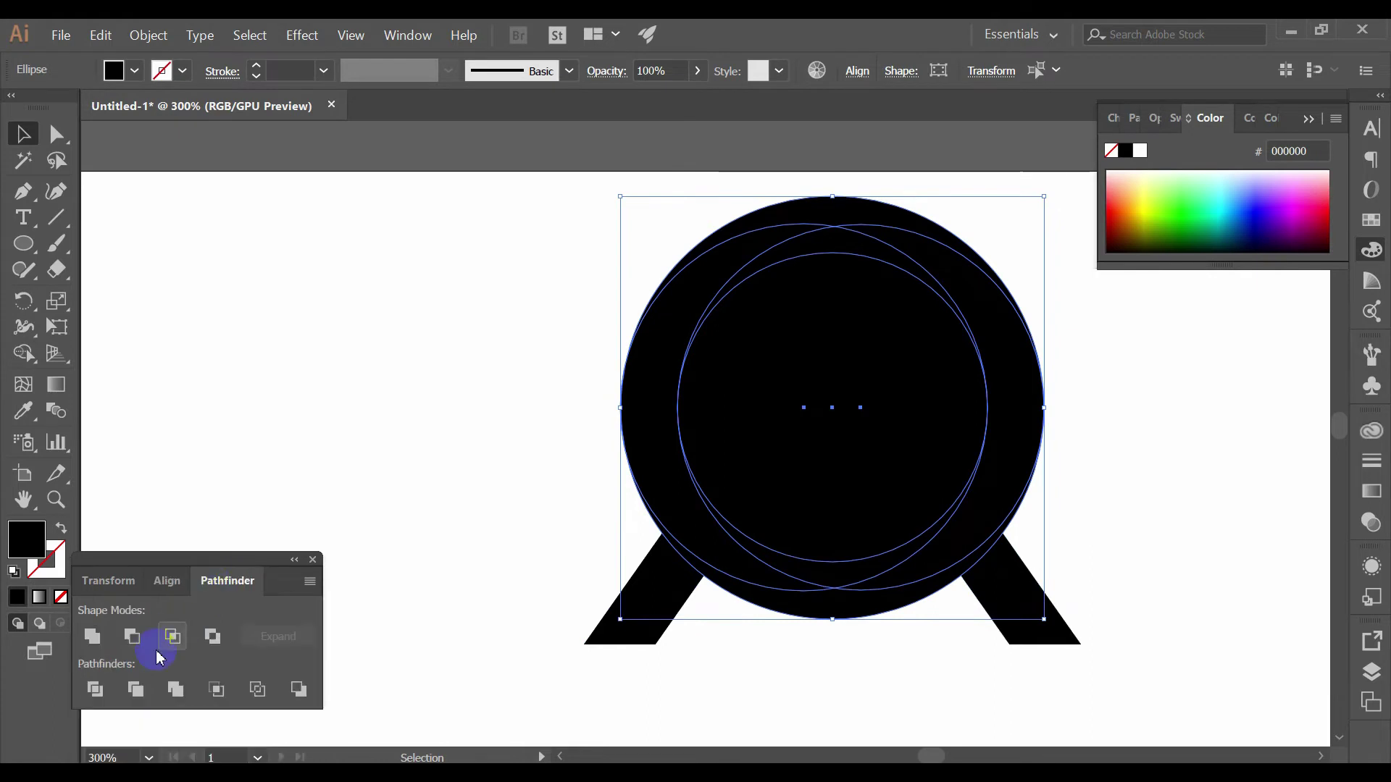
click(95, 692)
right_click(890, 254)
click(931, 360)
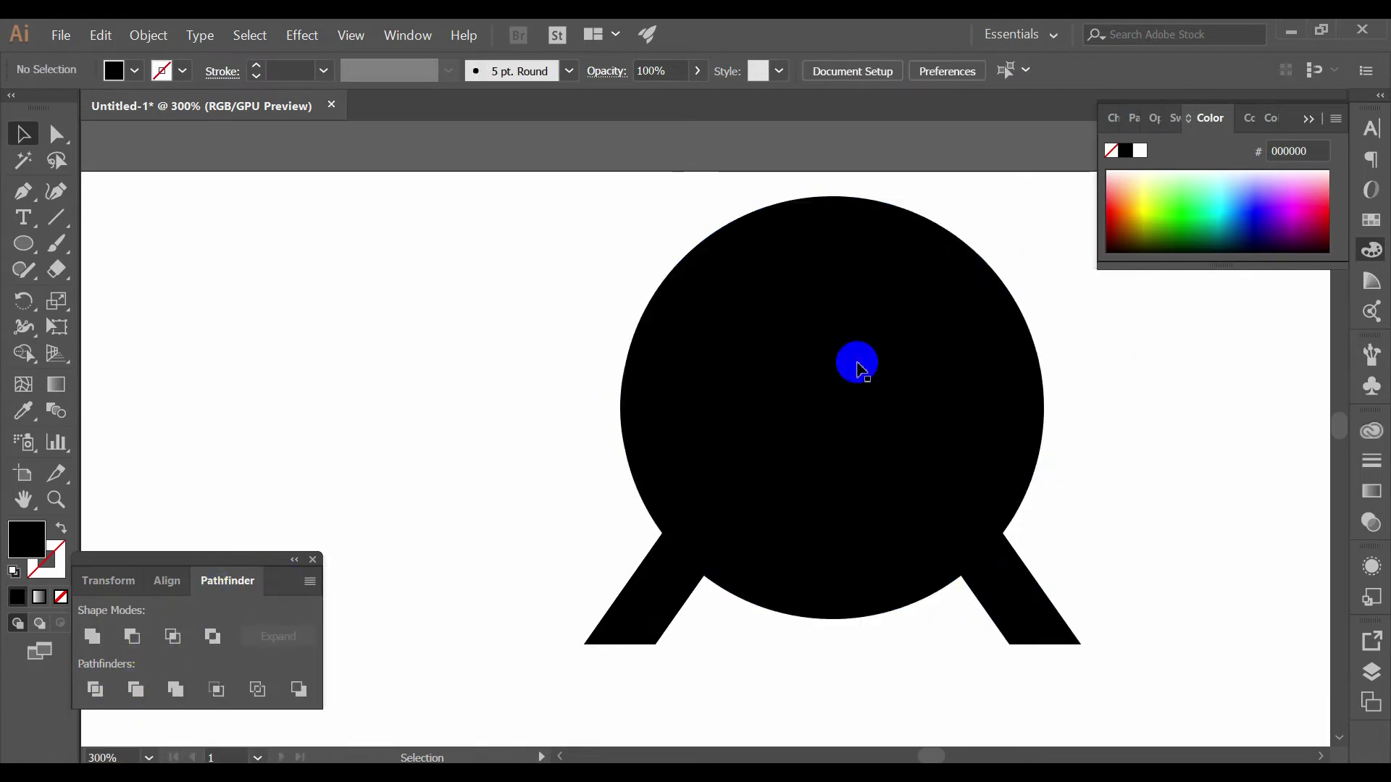
- Delete the inner circle piece and Unite the selected ring pieces
click(813, 350)
key(Delete)
click(897, 218)
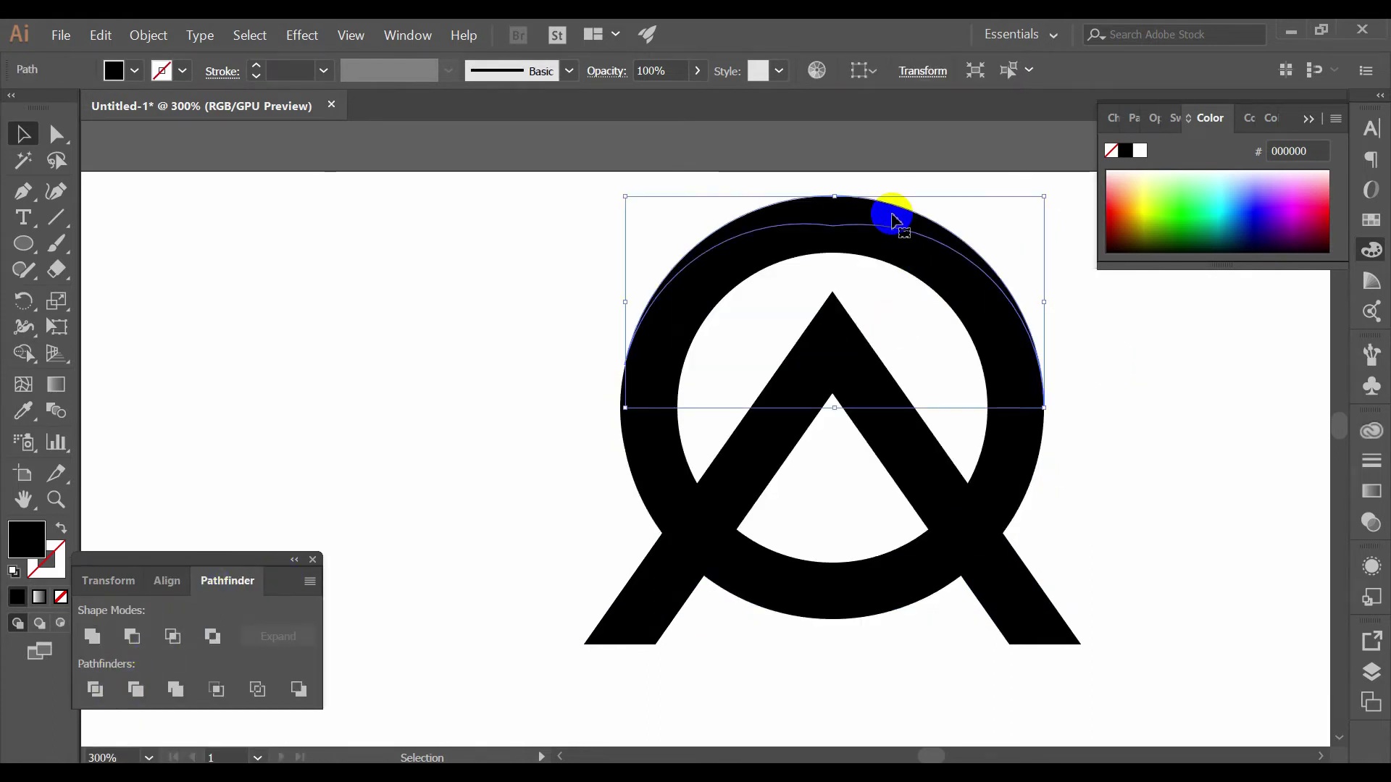
click(809, 607)
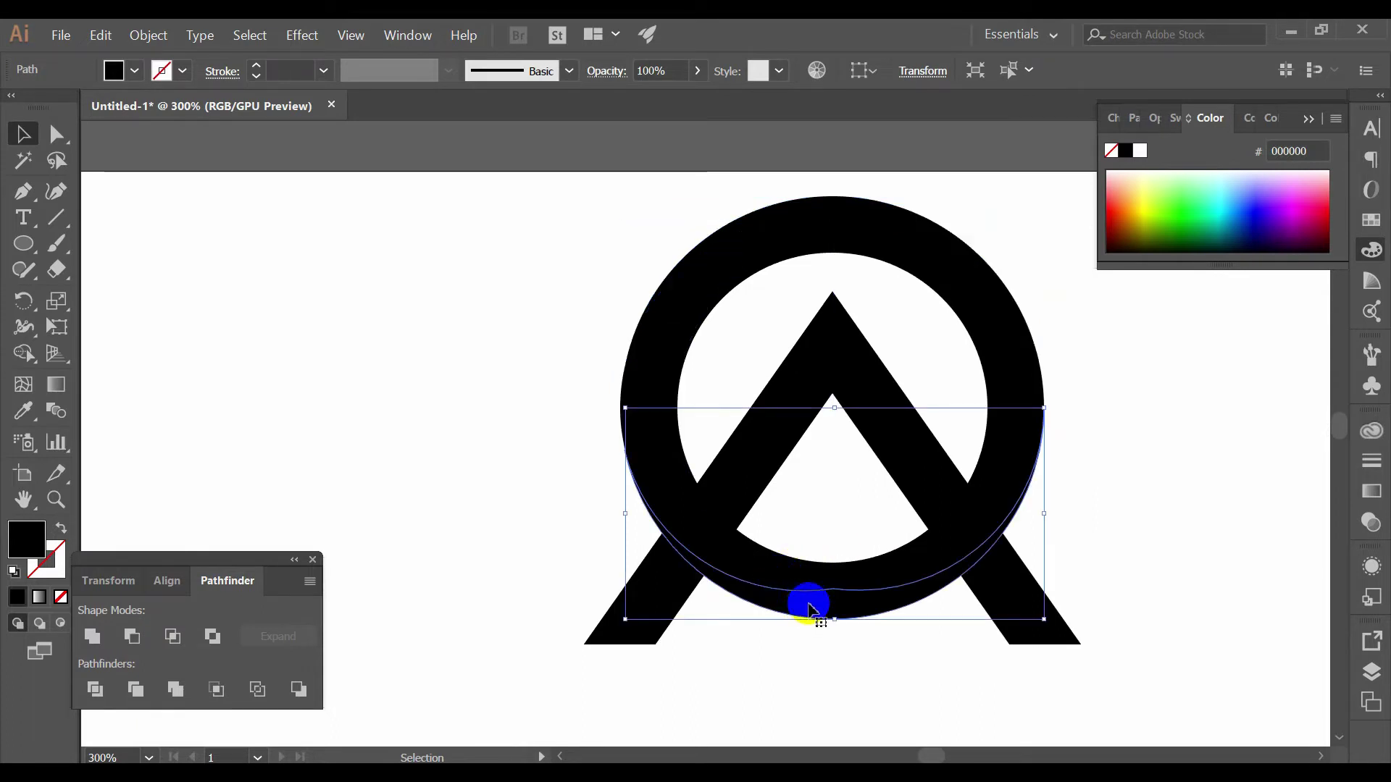
click(907, 584)
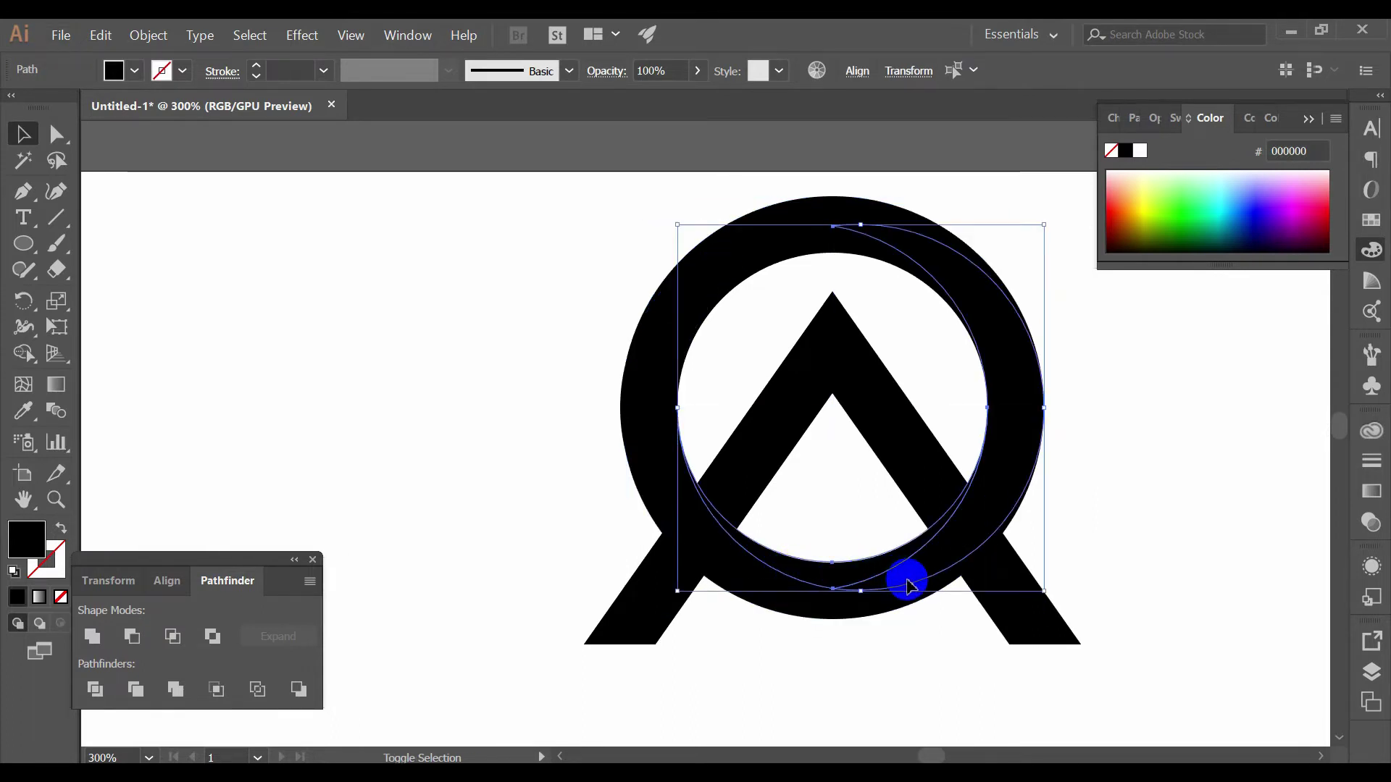
shift+click(945, 238)
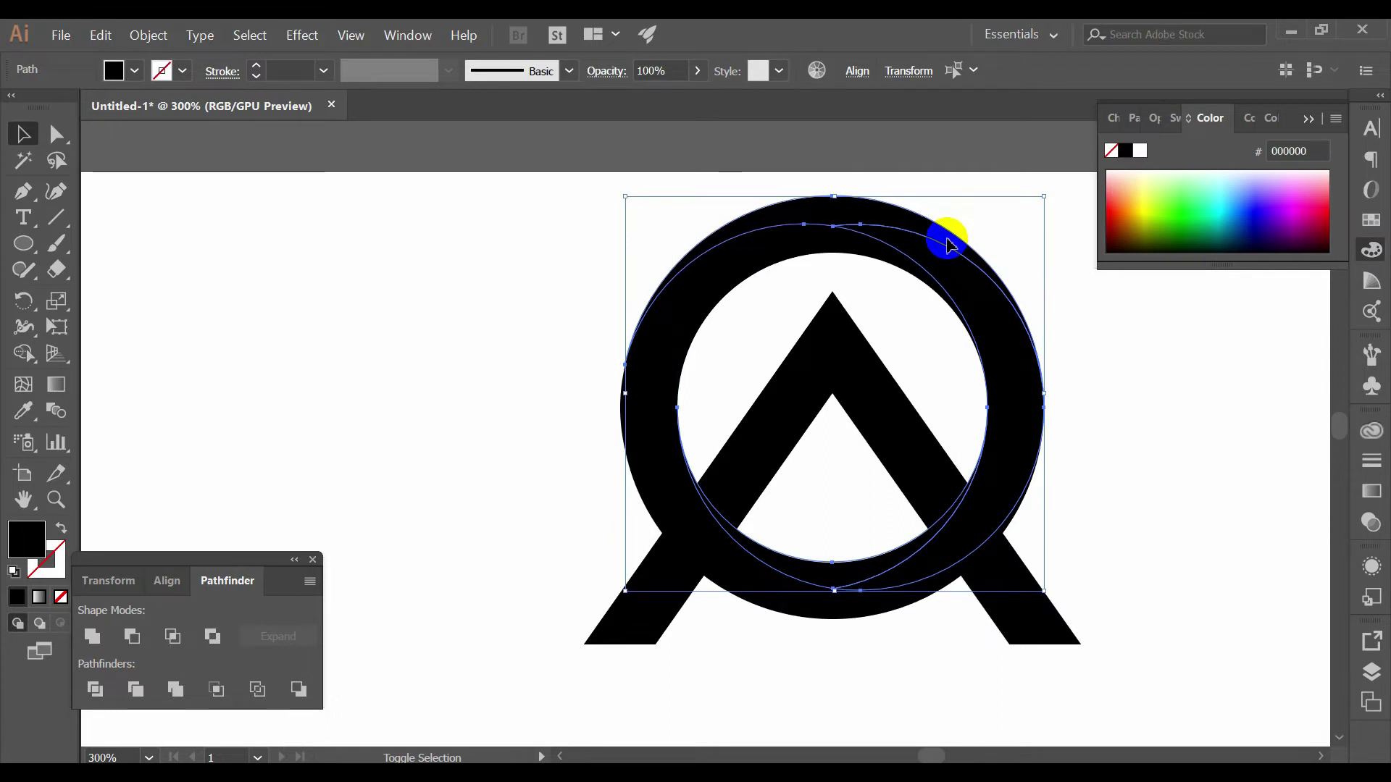
click(92, 636)
- Unite the remaining ring pieces into a single hollow ring
click(719, 327)
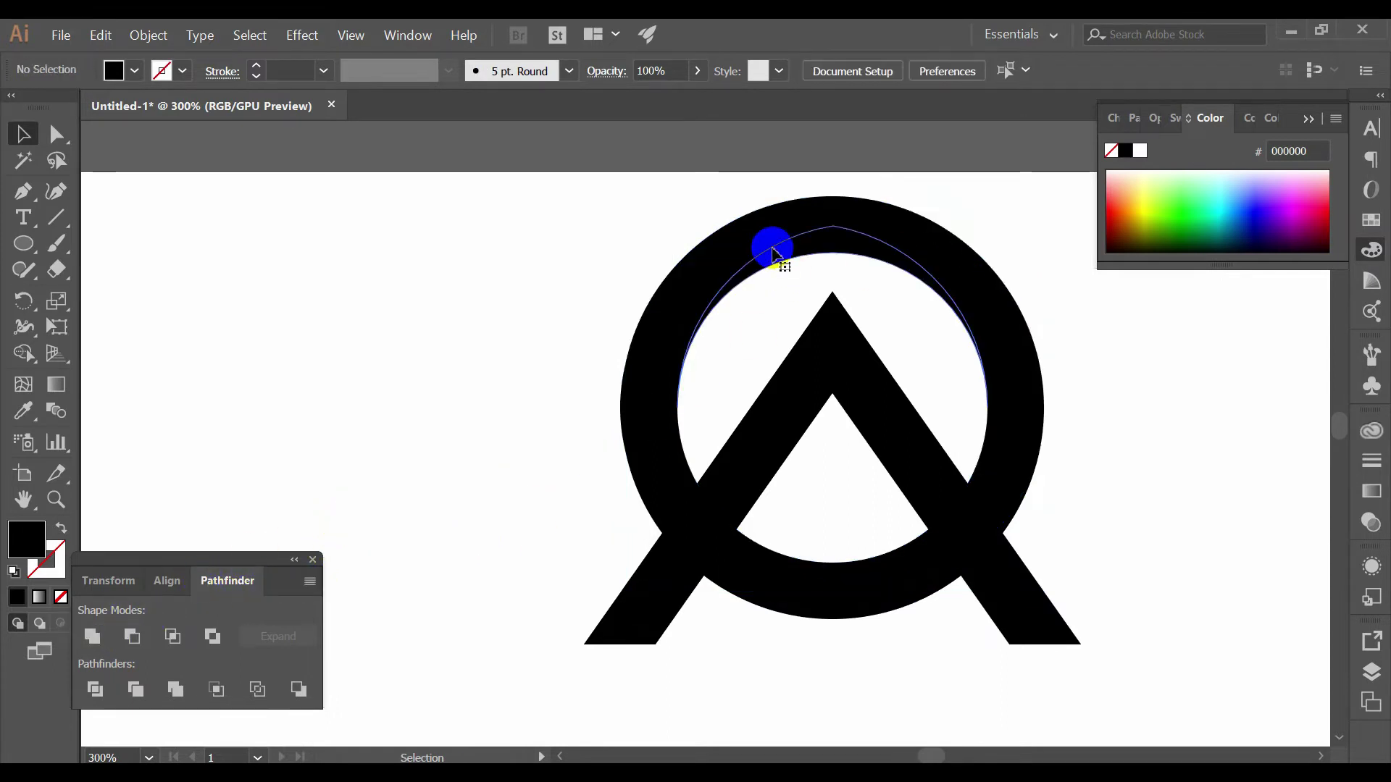
click(772, 254)
shift+click(714, 302)
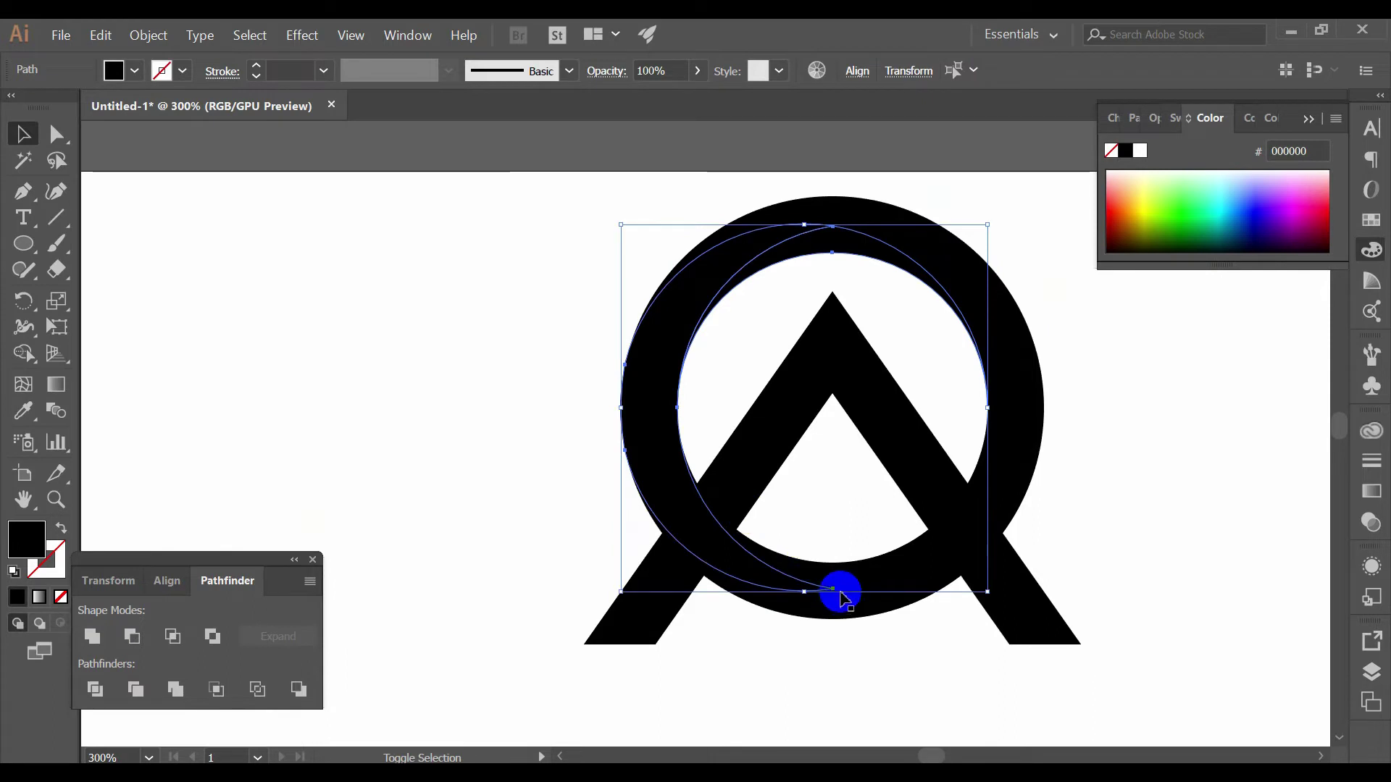
shift+click(858, 612)
click(101, 650)
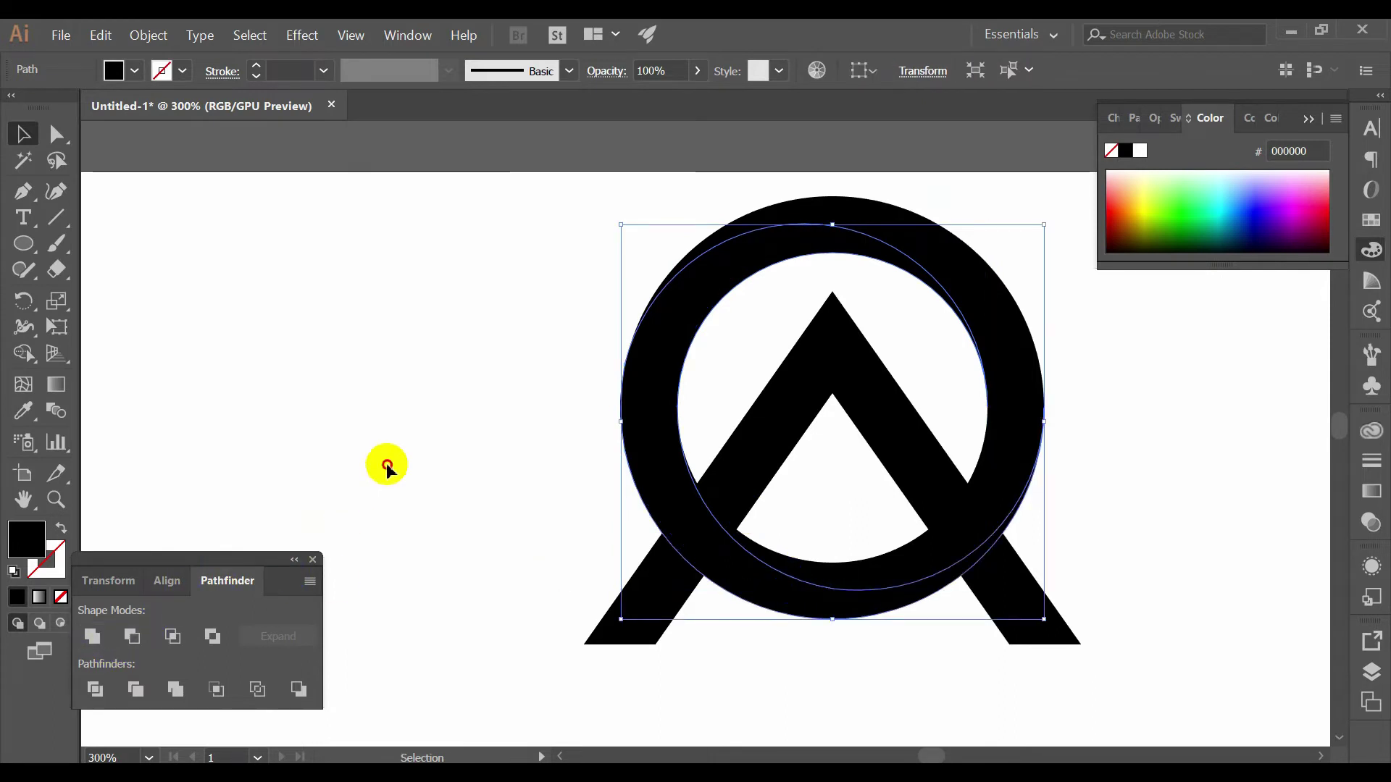
click(823, 322)
click(396, 209)
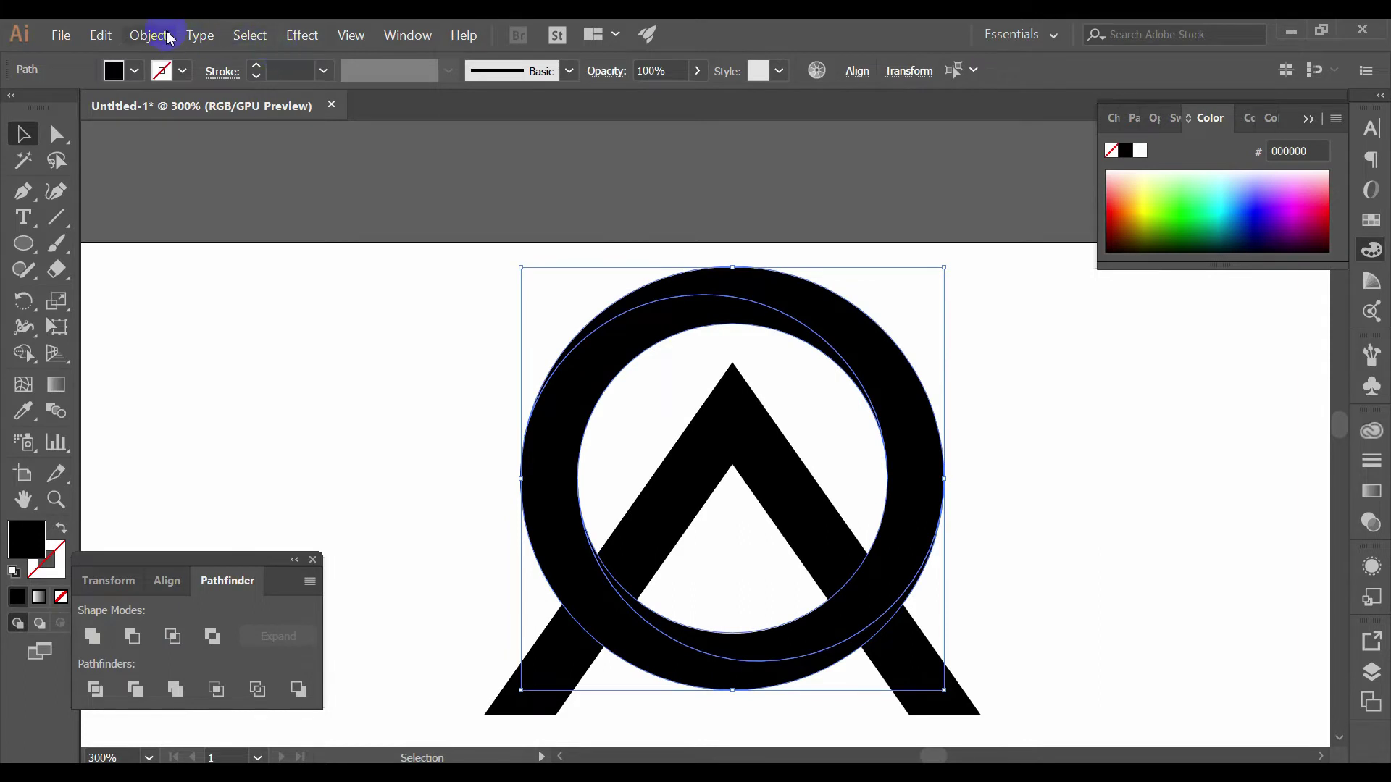
- Apply Object > Path > Offset Path with a -2 px inward offset to the ring
click(166, 36)
click(451, 438)
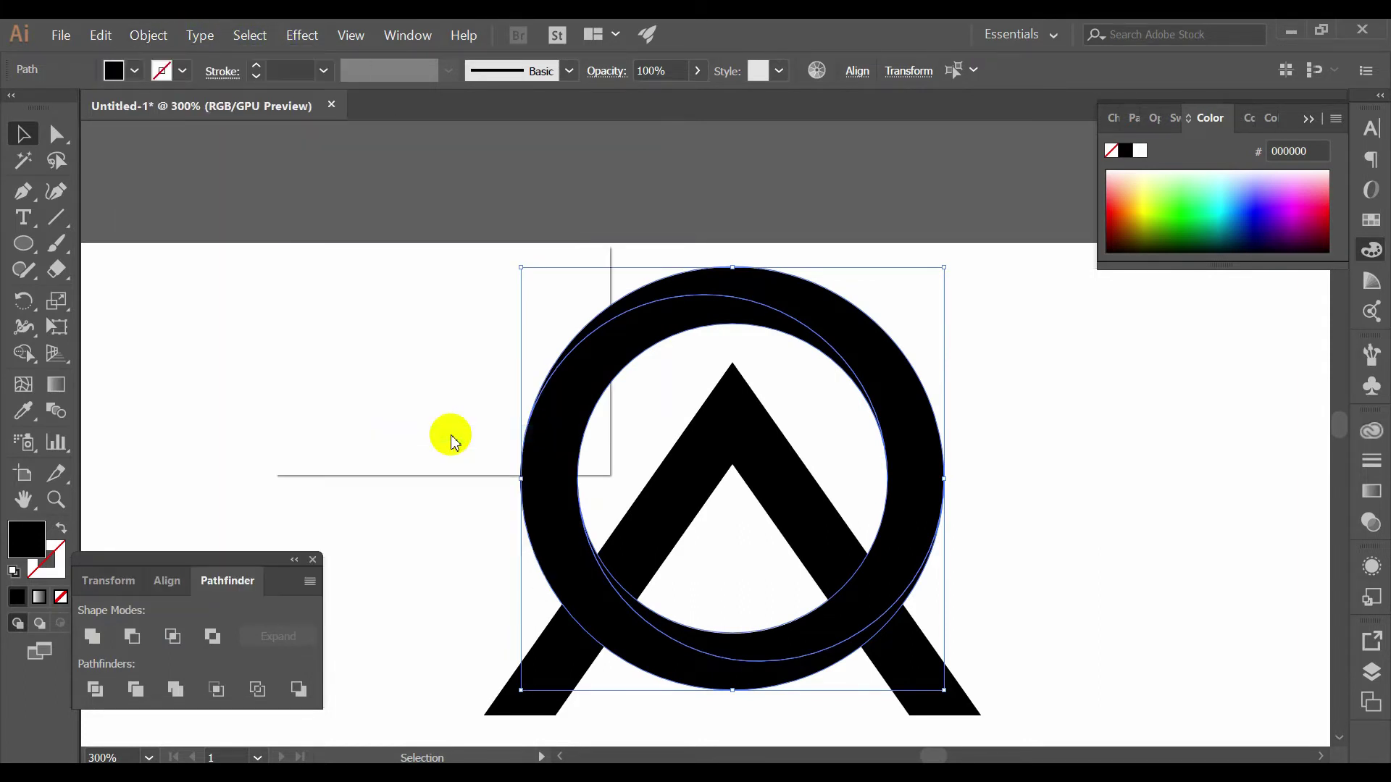
click(303, 424)
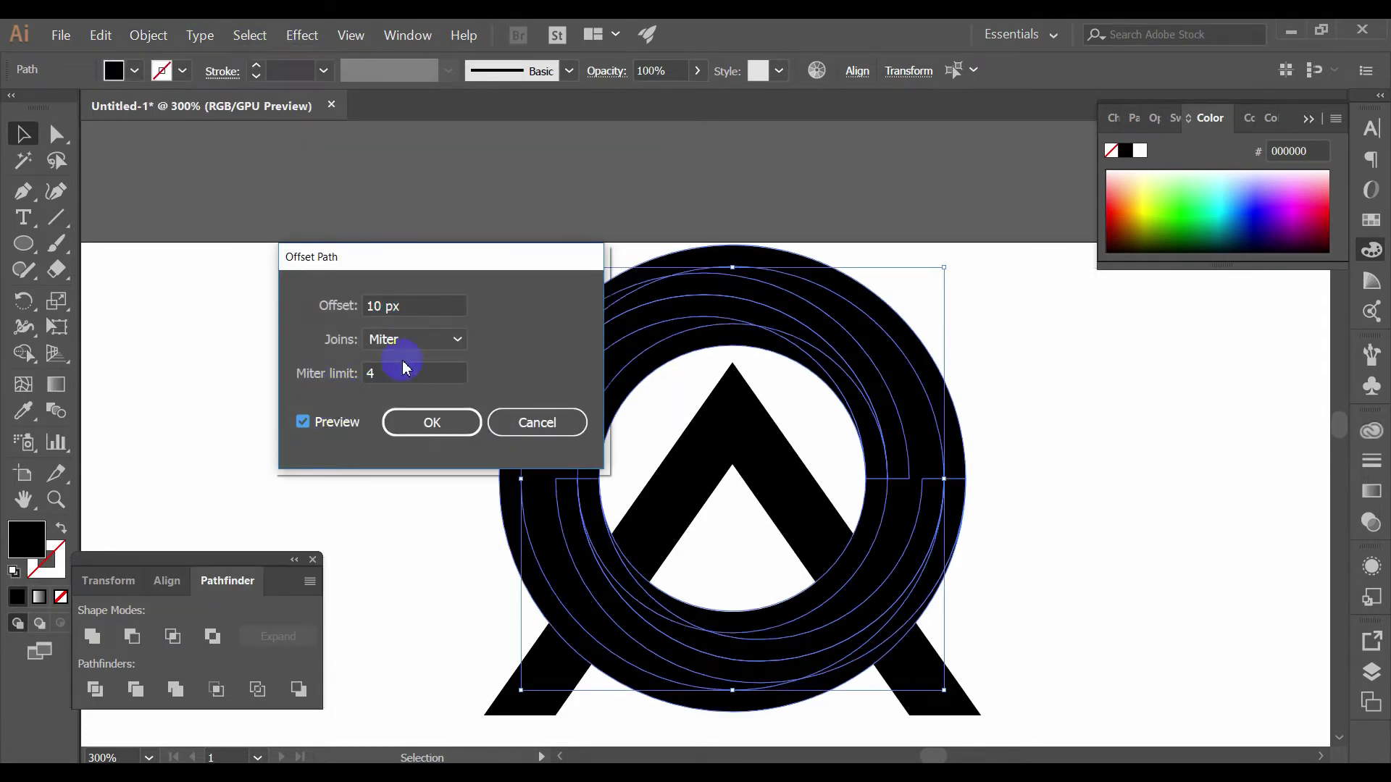
key(Down)
key(Down)
key(Down)
key(Down)
key(Down)
key(Down)
key(Down)
key(Down)
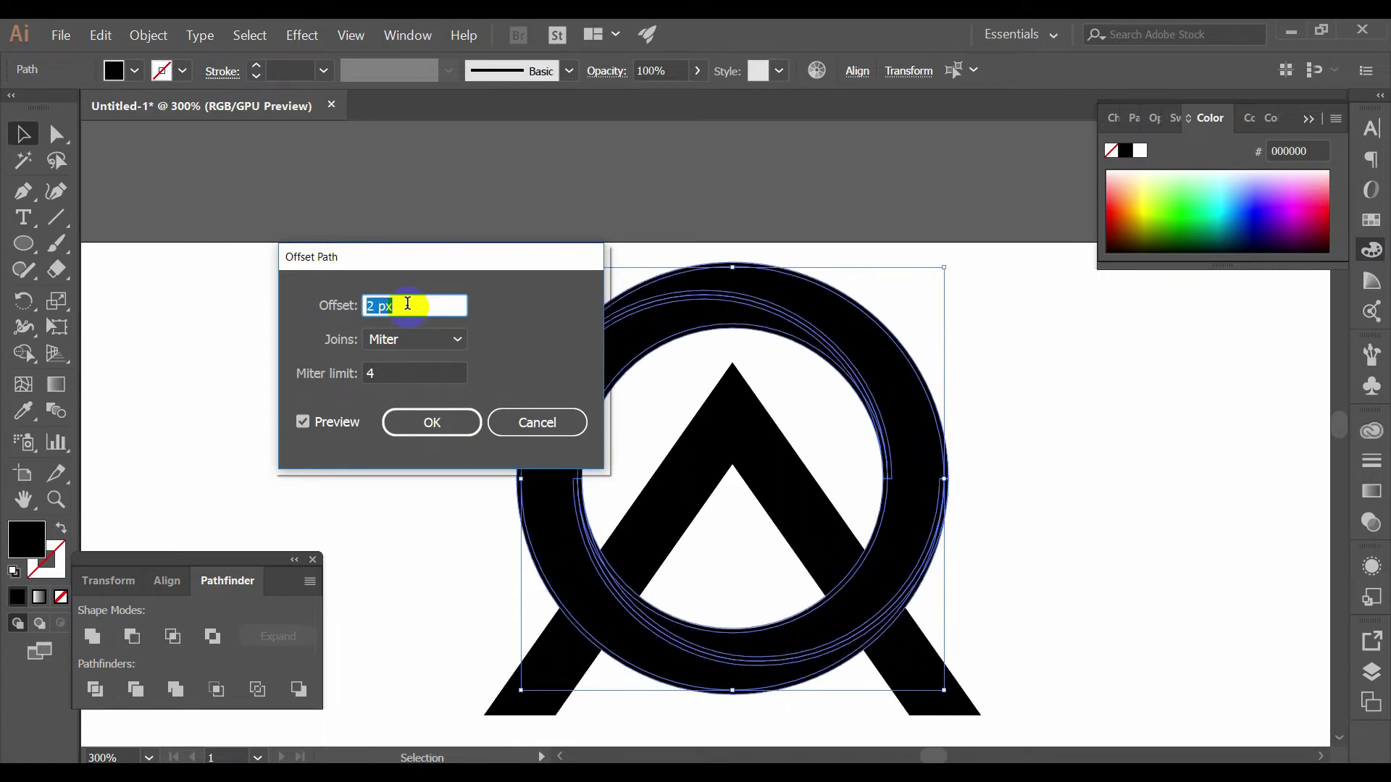
key(Down)
key(Down)
key(Down)
key(Down)
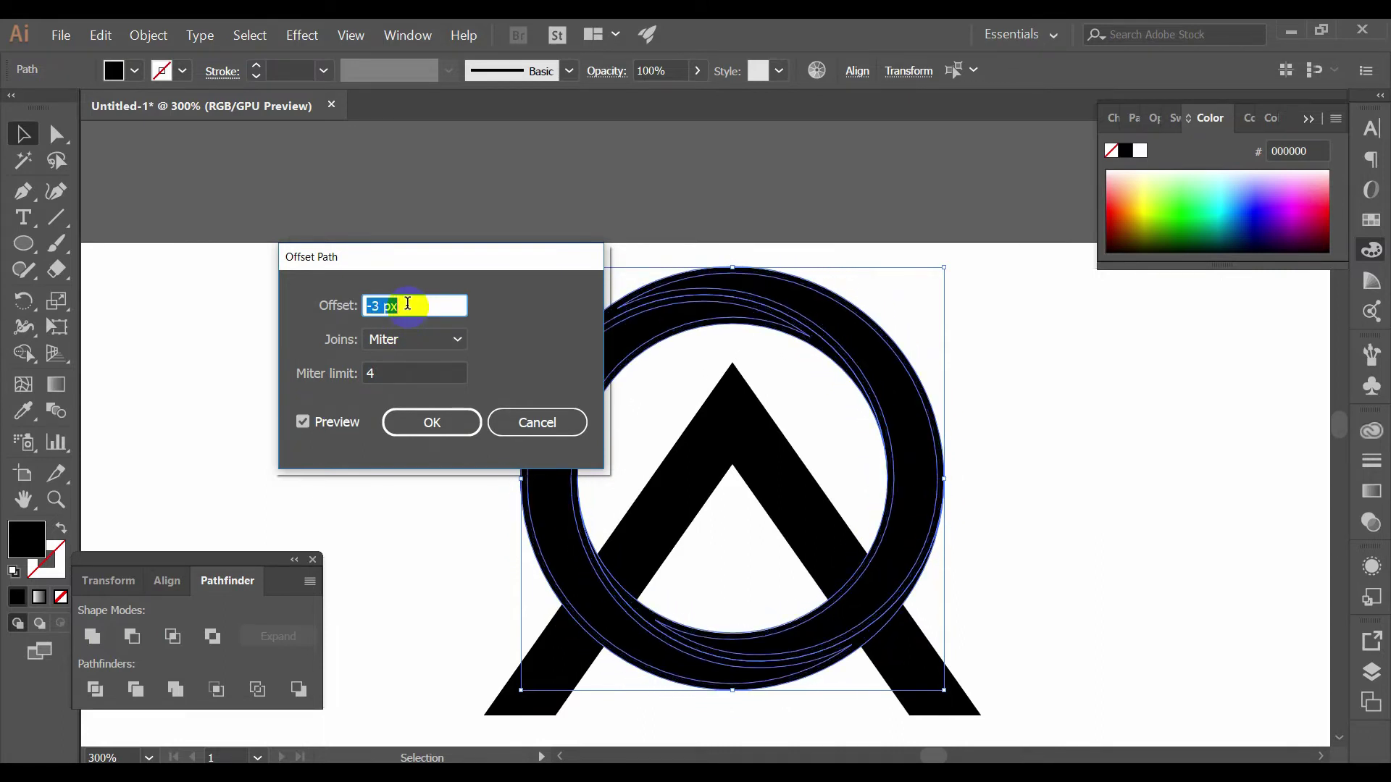
click(424, 426)
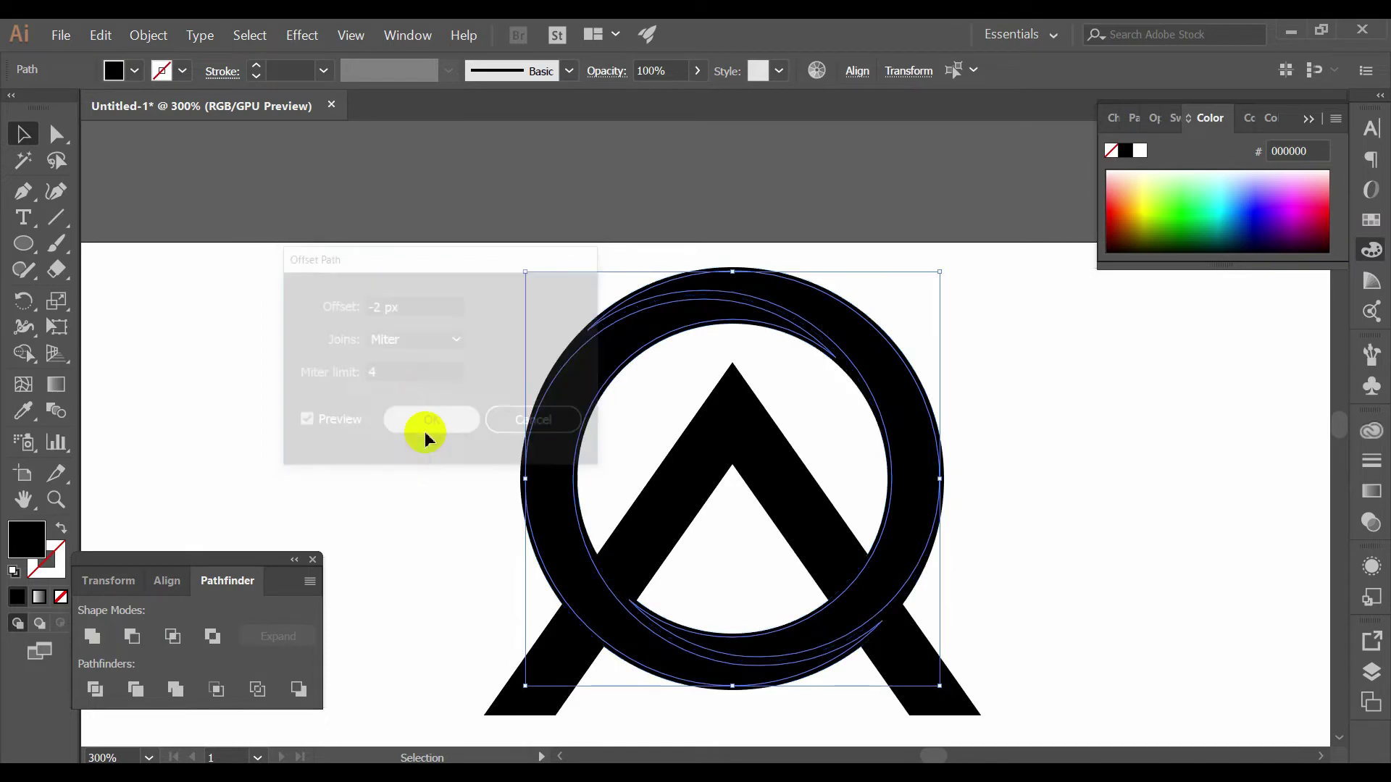
- Delete the inner offset path to leave thin crescent gaps in the ring
click(655, 393)
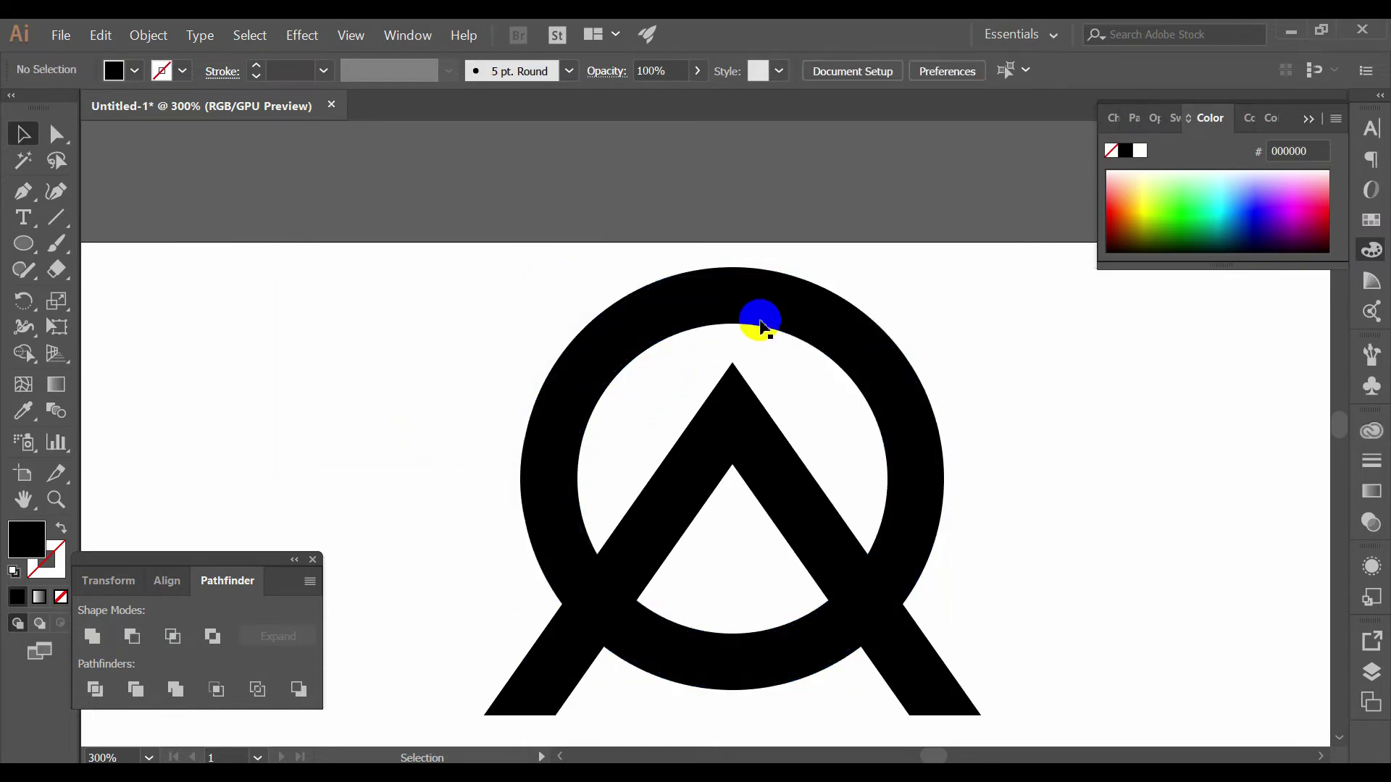
click(758, 311)
scroll(758, 312, up, 1)
scroll(758, 351, up, 1)
click(761, 326)
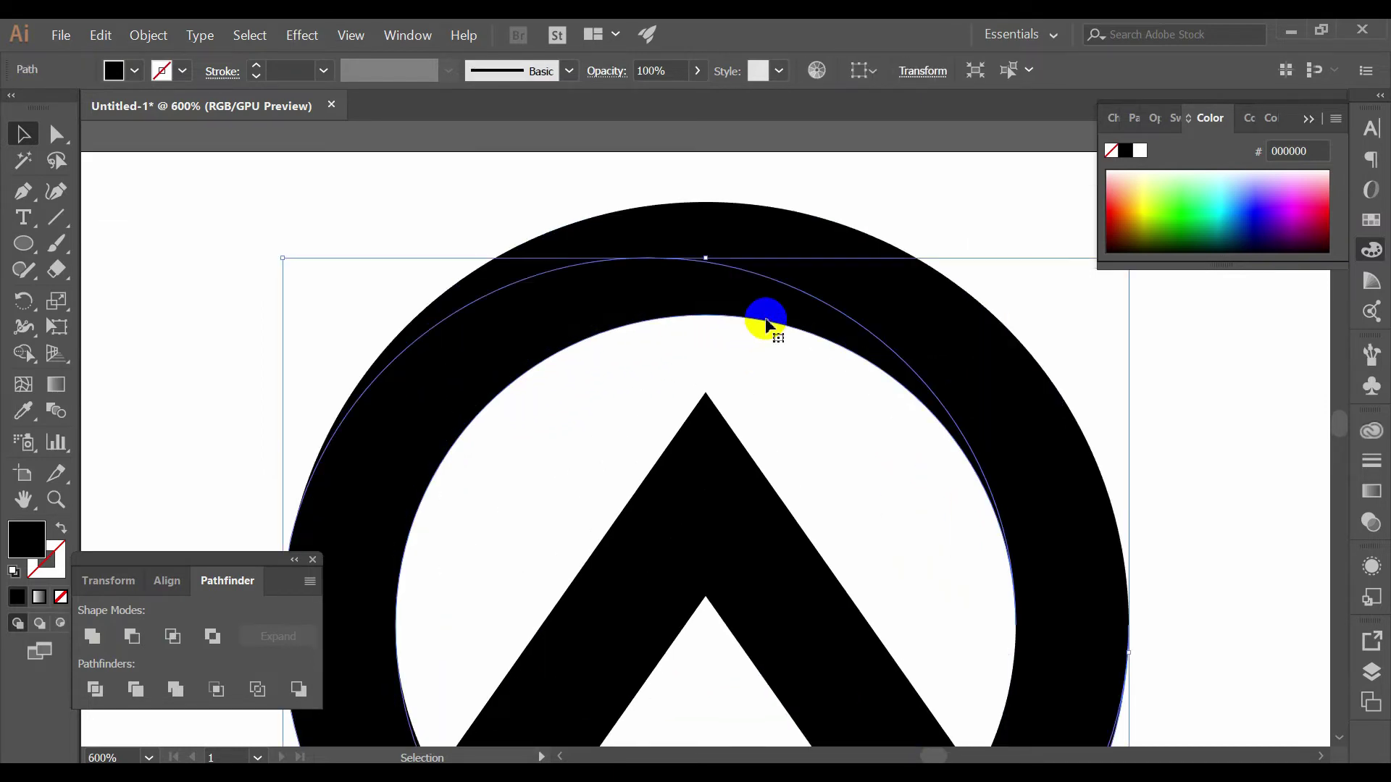
key(Delete)
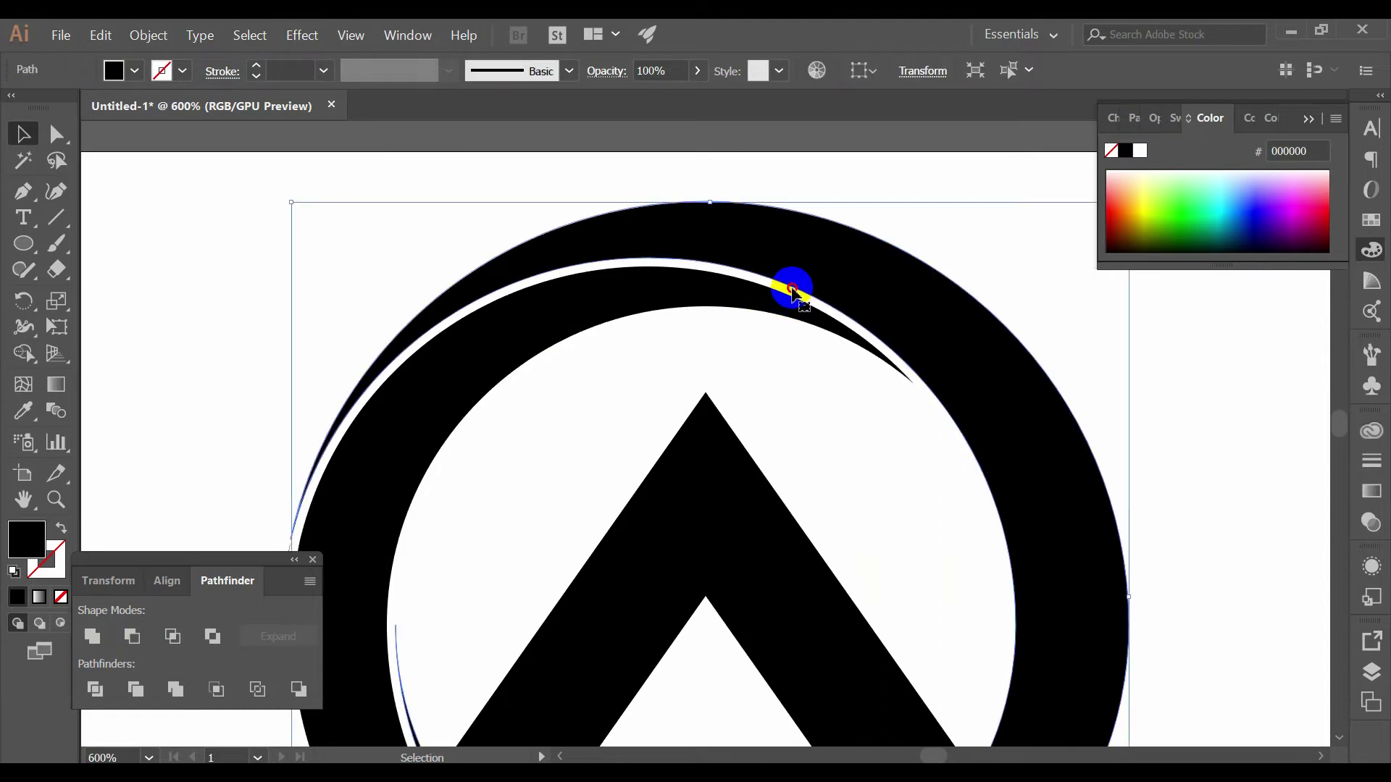
- Enter and exit isolation mode on the ring, then check the logo paths
double_click(791, 290)
click(846, 131)
click(816, 280)
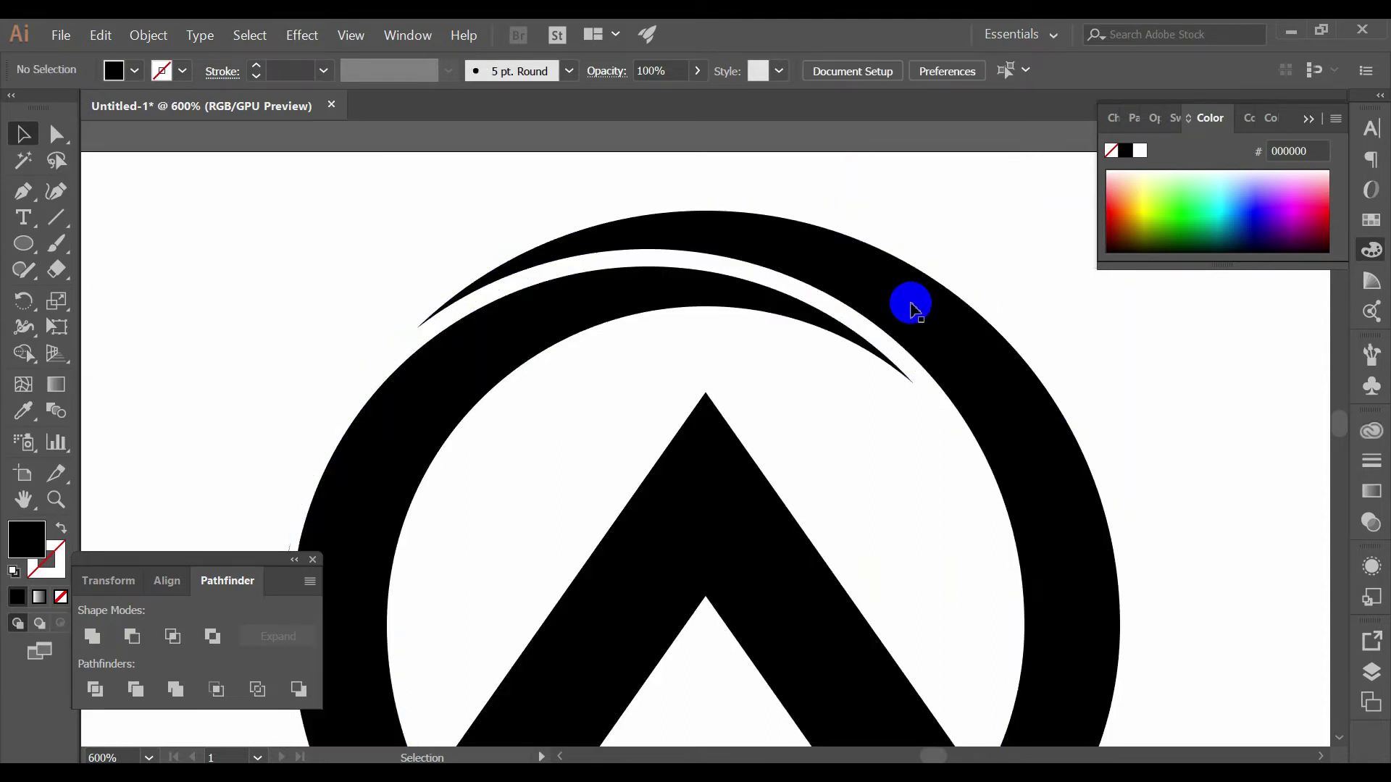
scroll(1015, 283, down, 3)
scroll(987, 342, up, 1)
scroll(832, 434, up, 1)
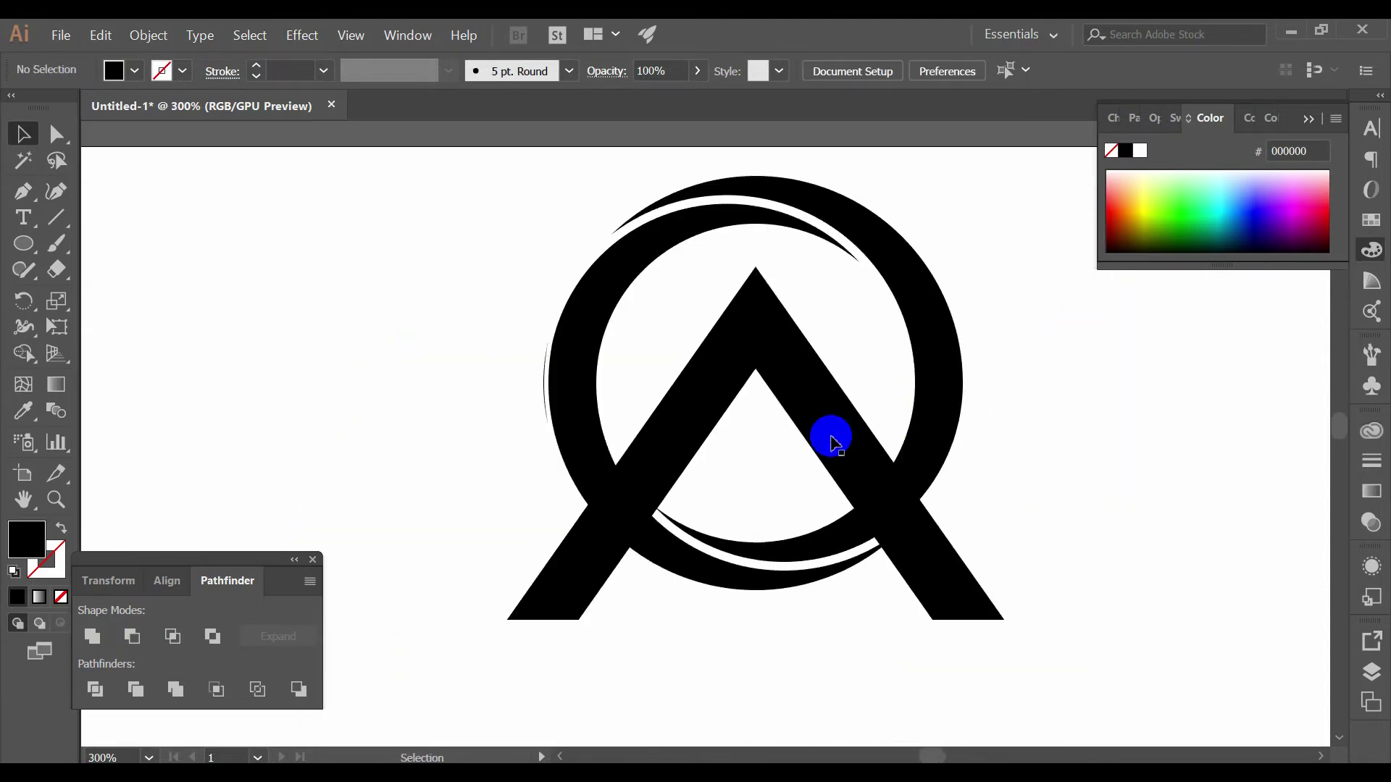
scroll(716, 479, up, 1)
click(728, 552)
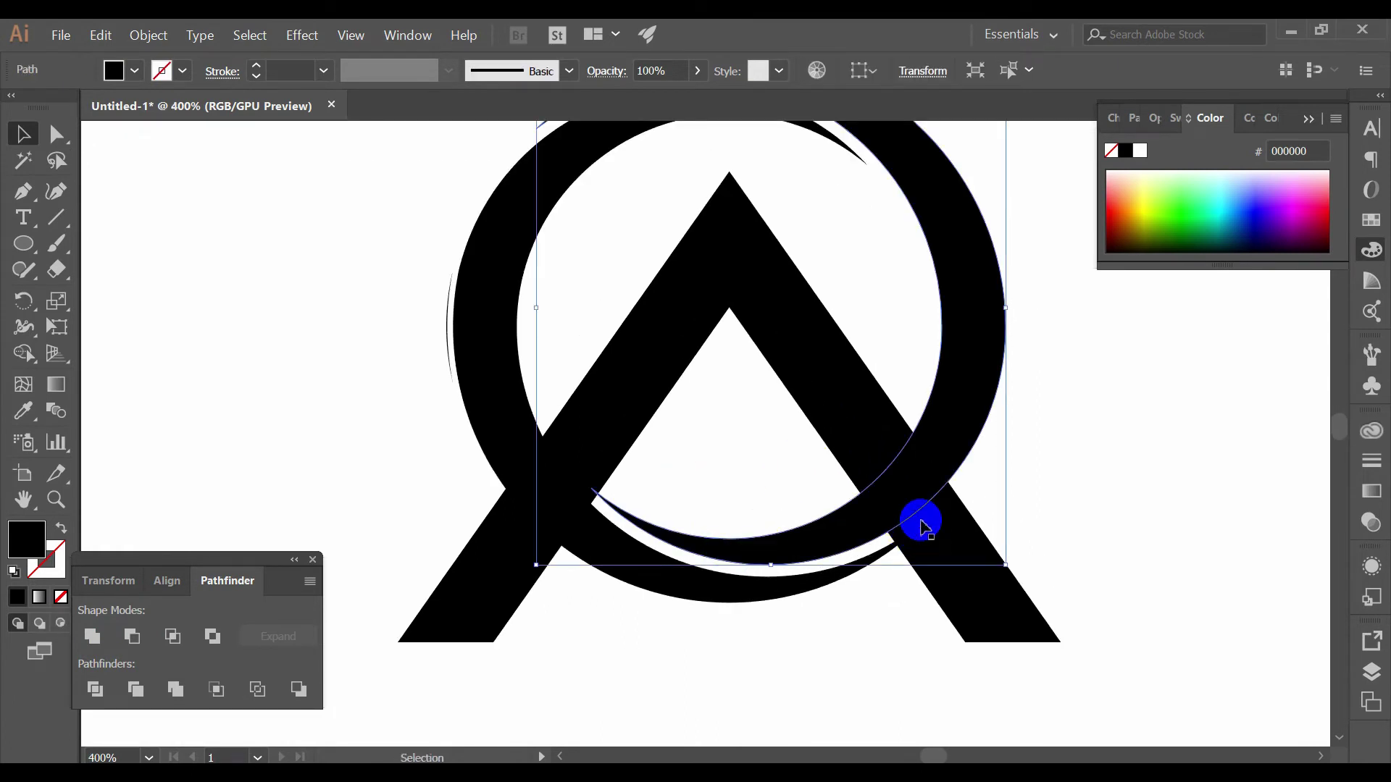
scroll(921, 518, down, 1)
click(482, 381)
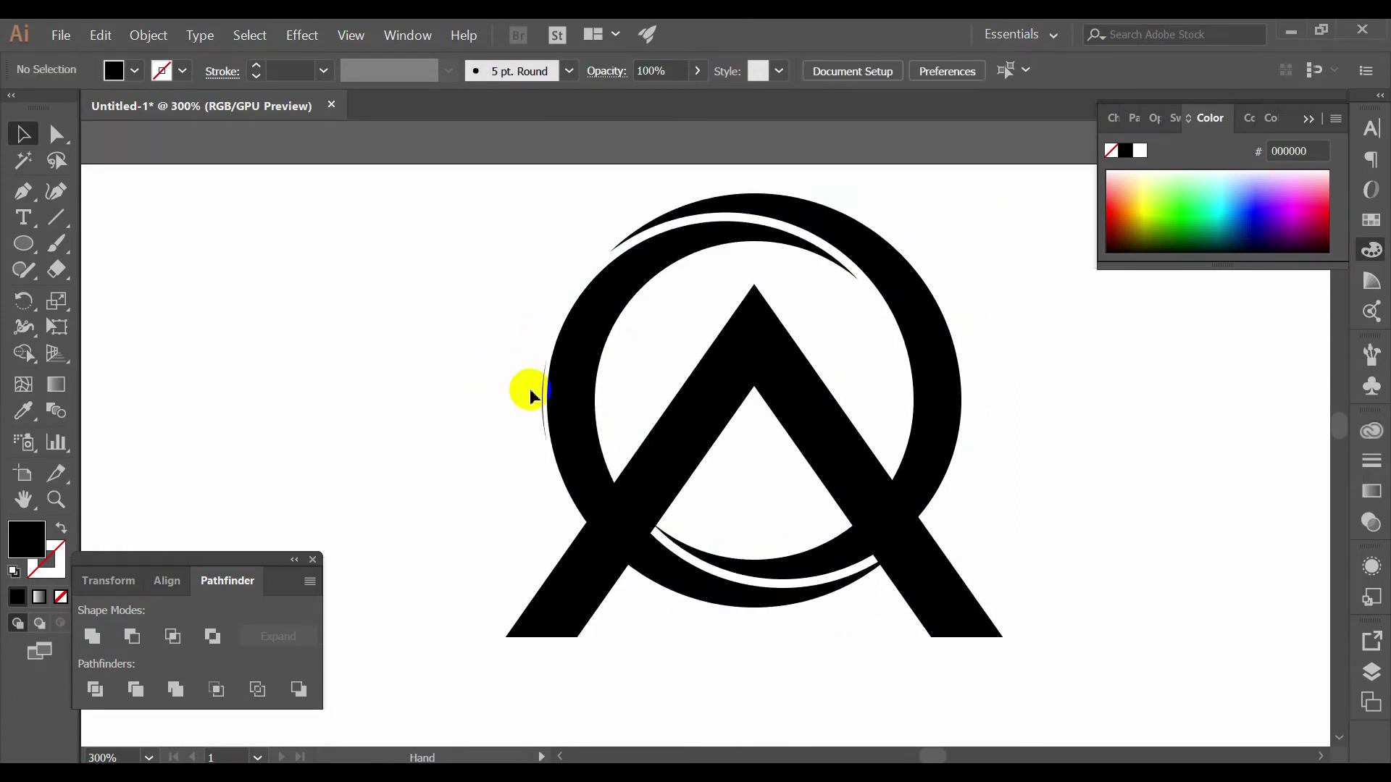
- Check the thin left arc, then marquee-select the whole logo
scroll(536, 394, up, 1)
click(547, 400)
click(814, 528)
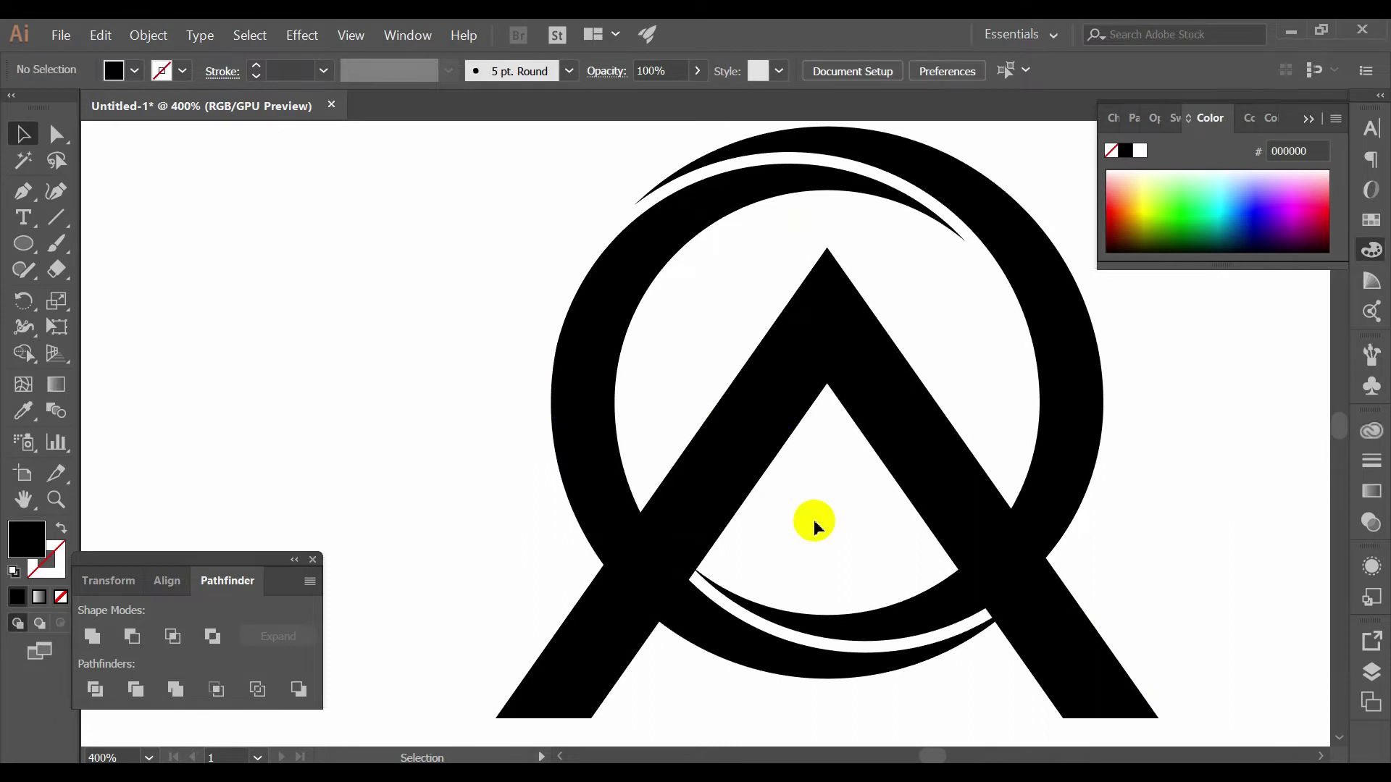
scroll(826, 494, down, 1)
scroll(972, 509, down, 1)
drag(1156, 645, 572, 362)
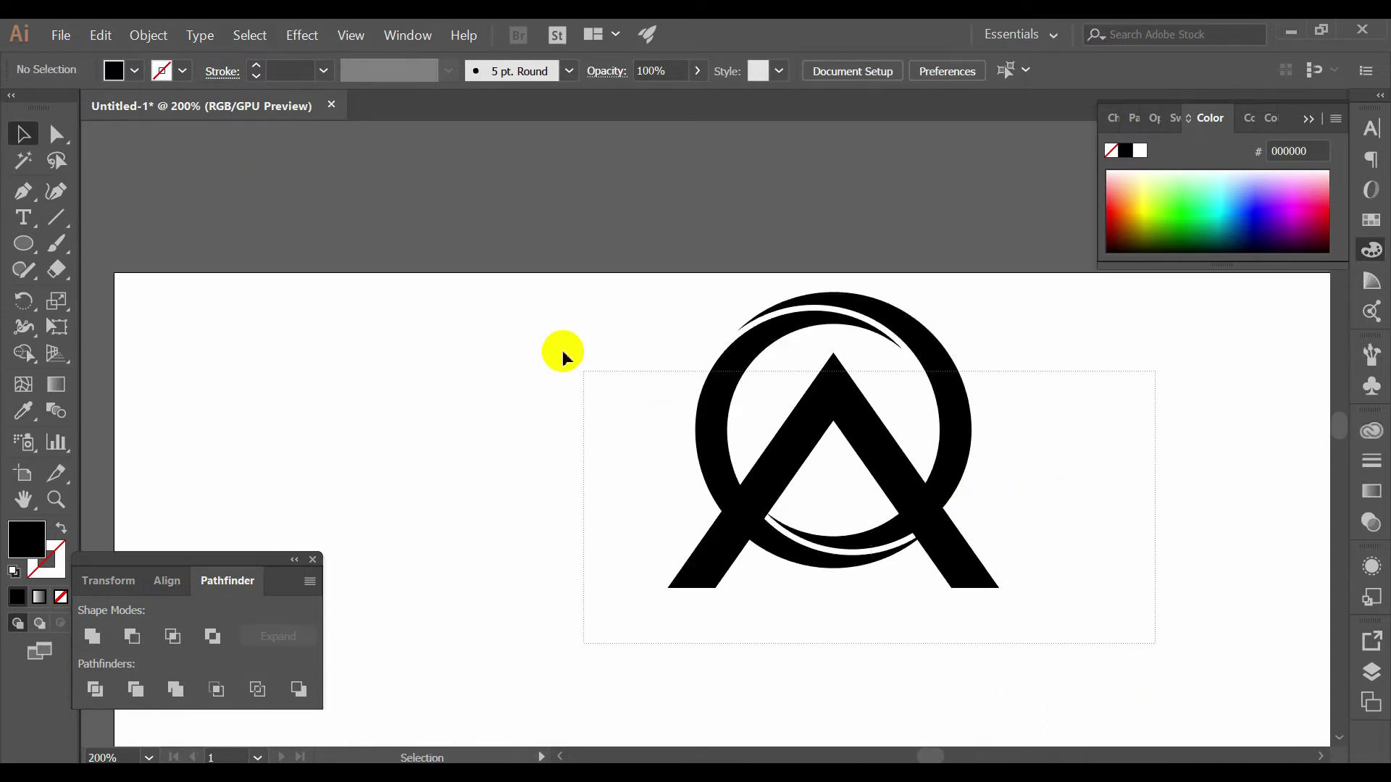
- Divide the logo with Pathfinder and ungroup the pieces
click(135, 677)
right_click(807, 386)
click(848, 519)
scroll(943, 516, up, 2)
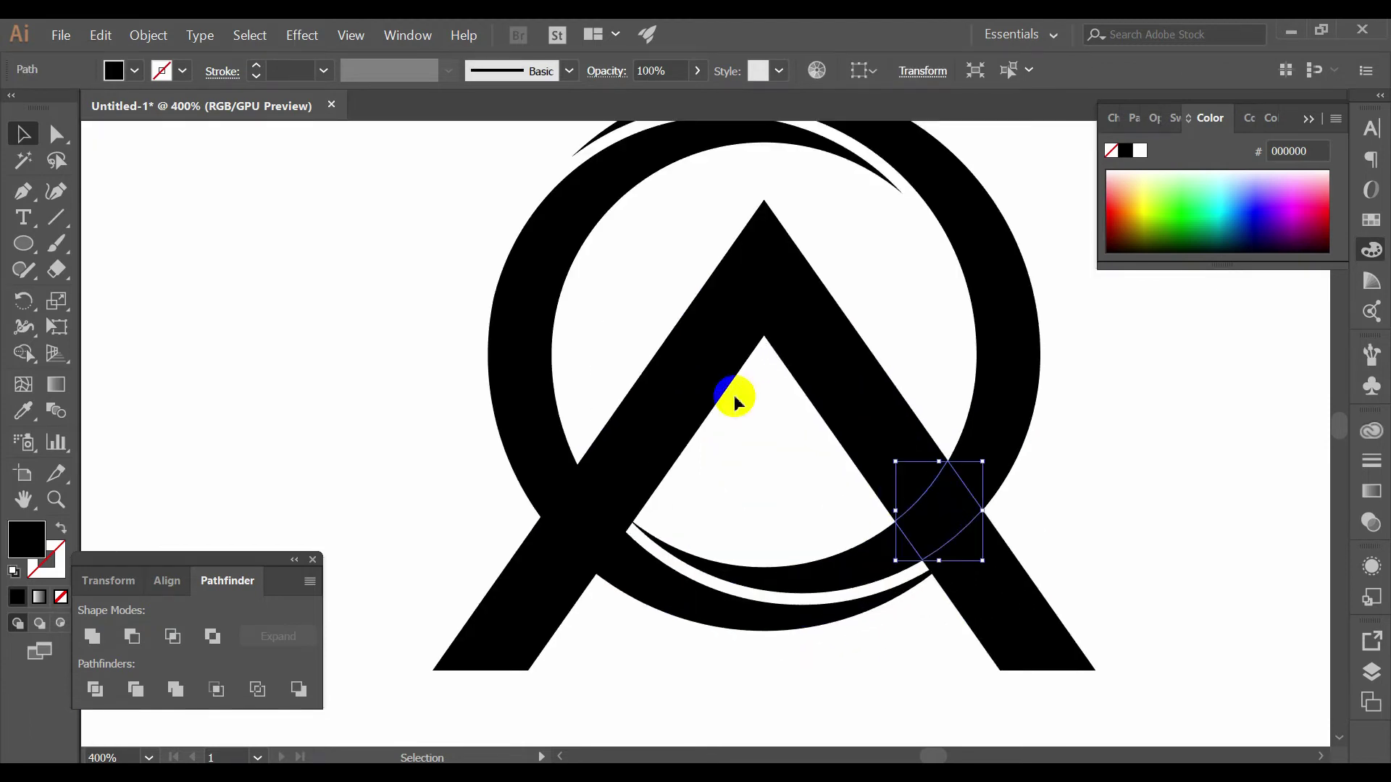
- Apply a 6 px Offset Path to the overlap pieces where the ring crosses the chevron
shift+click(590, 471)
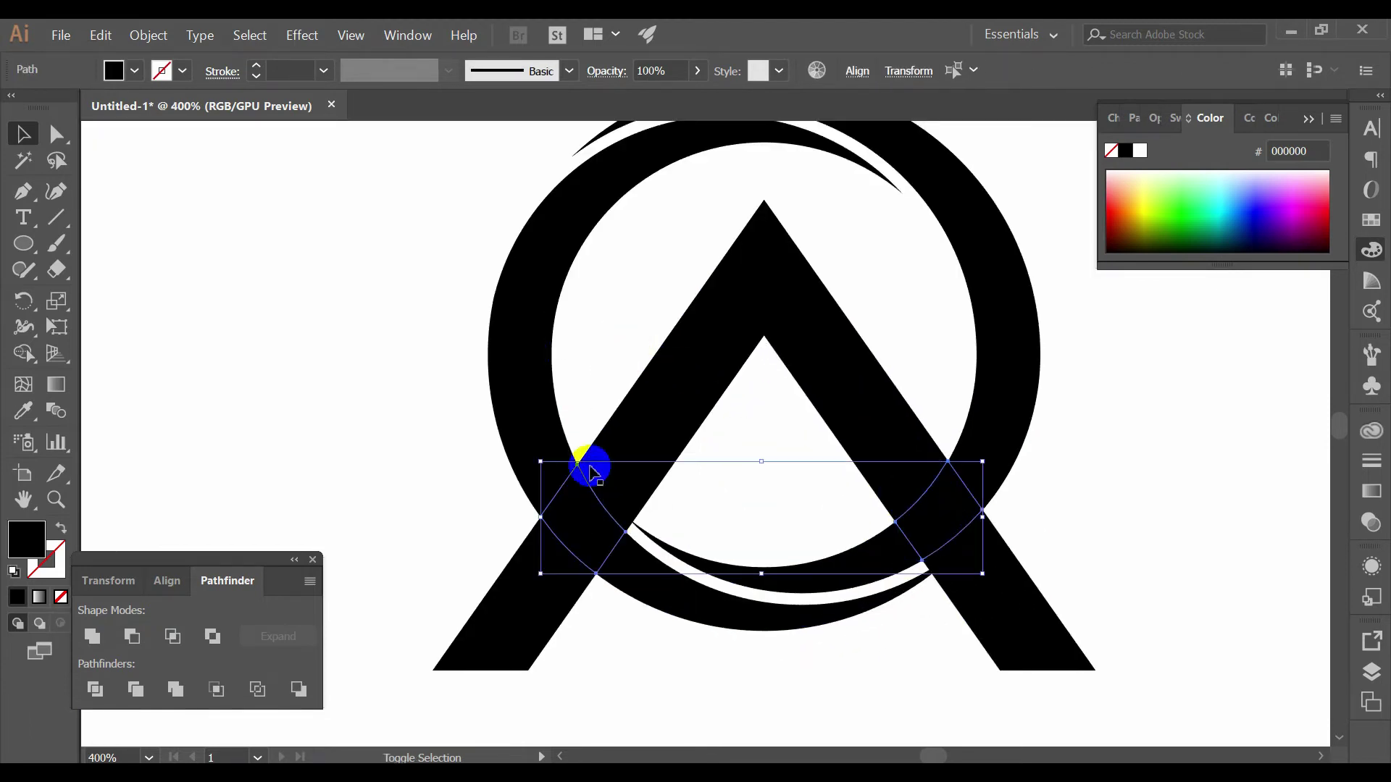
click(149, 35)
click(413, 434)
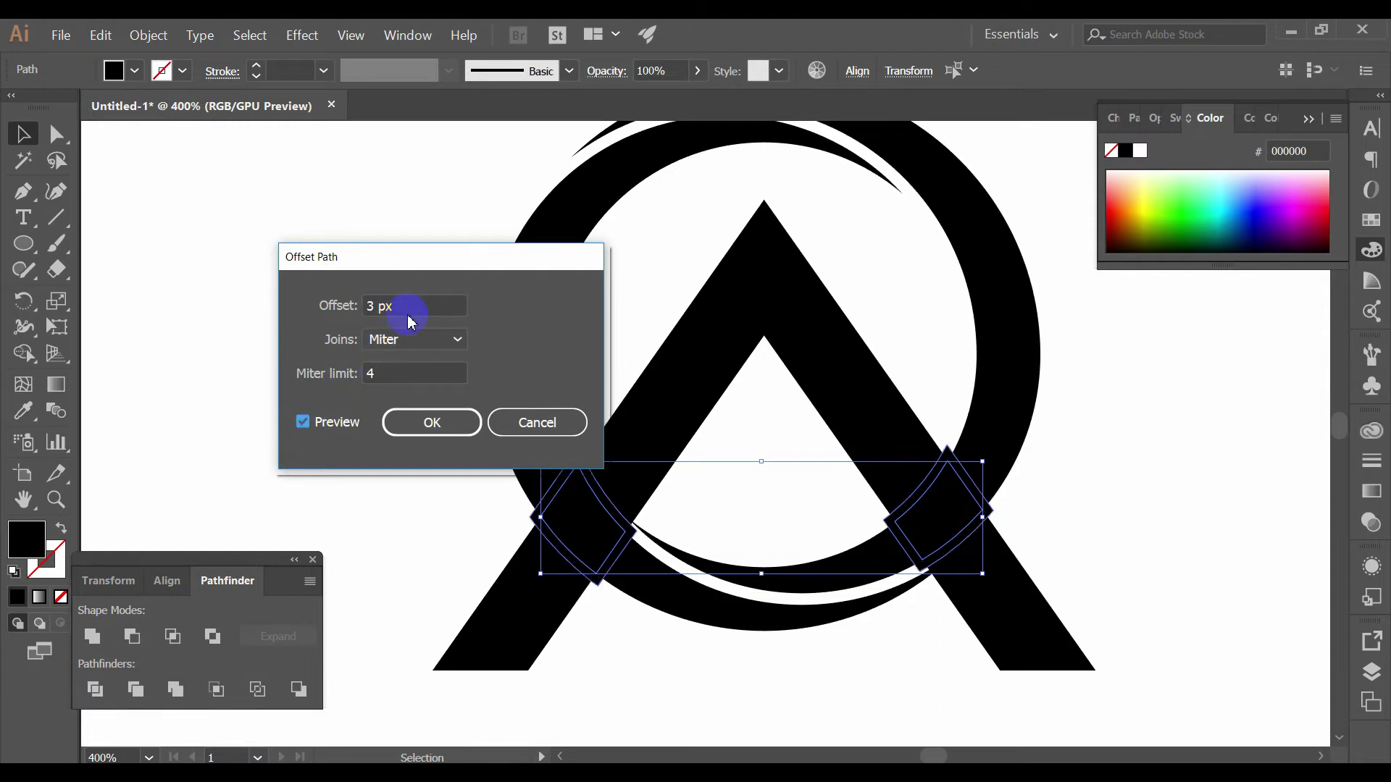
key(Up)
key(Up)
key(Up)
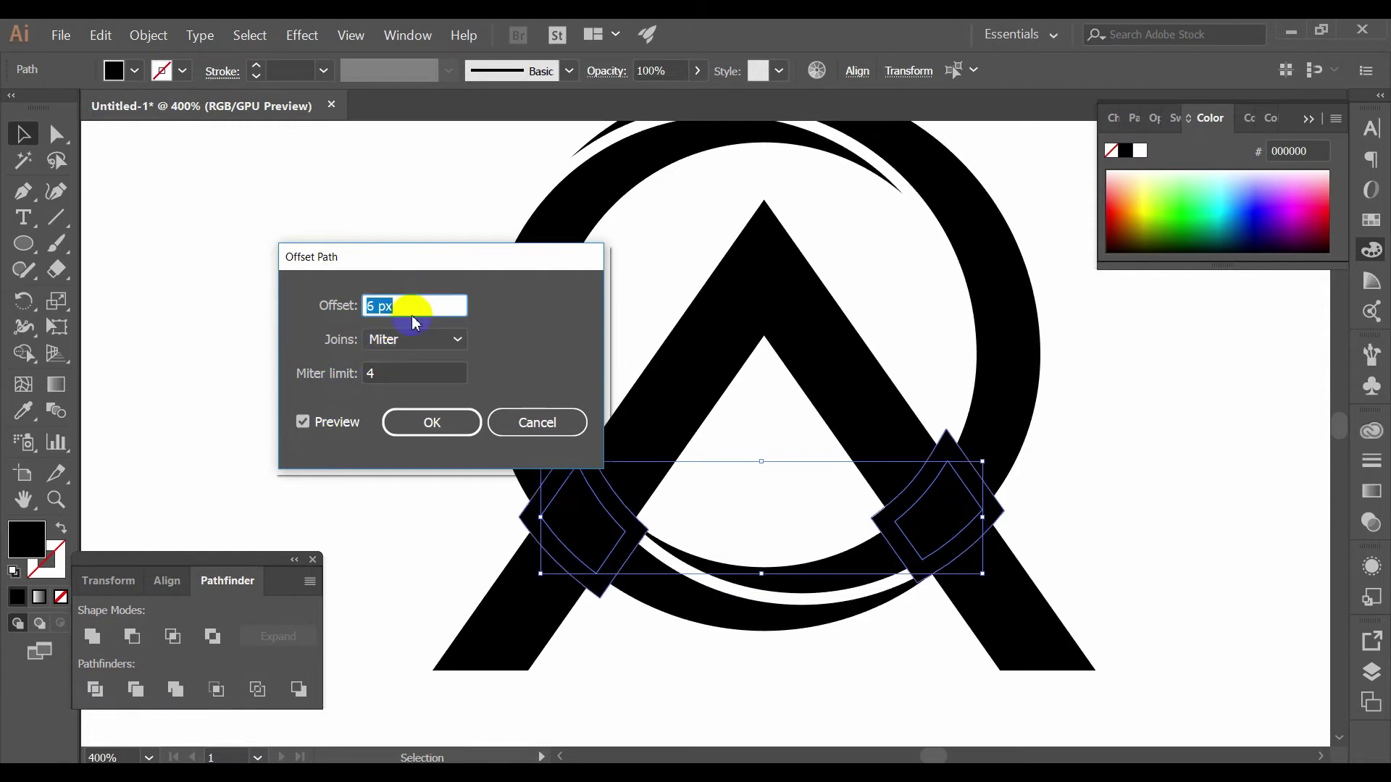
click(438, 422)
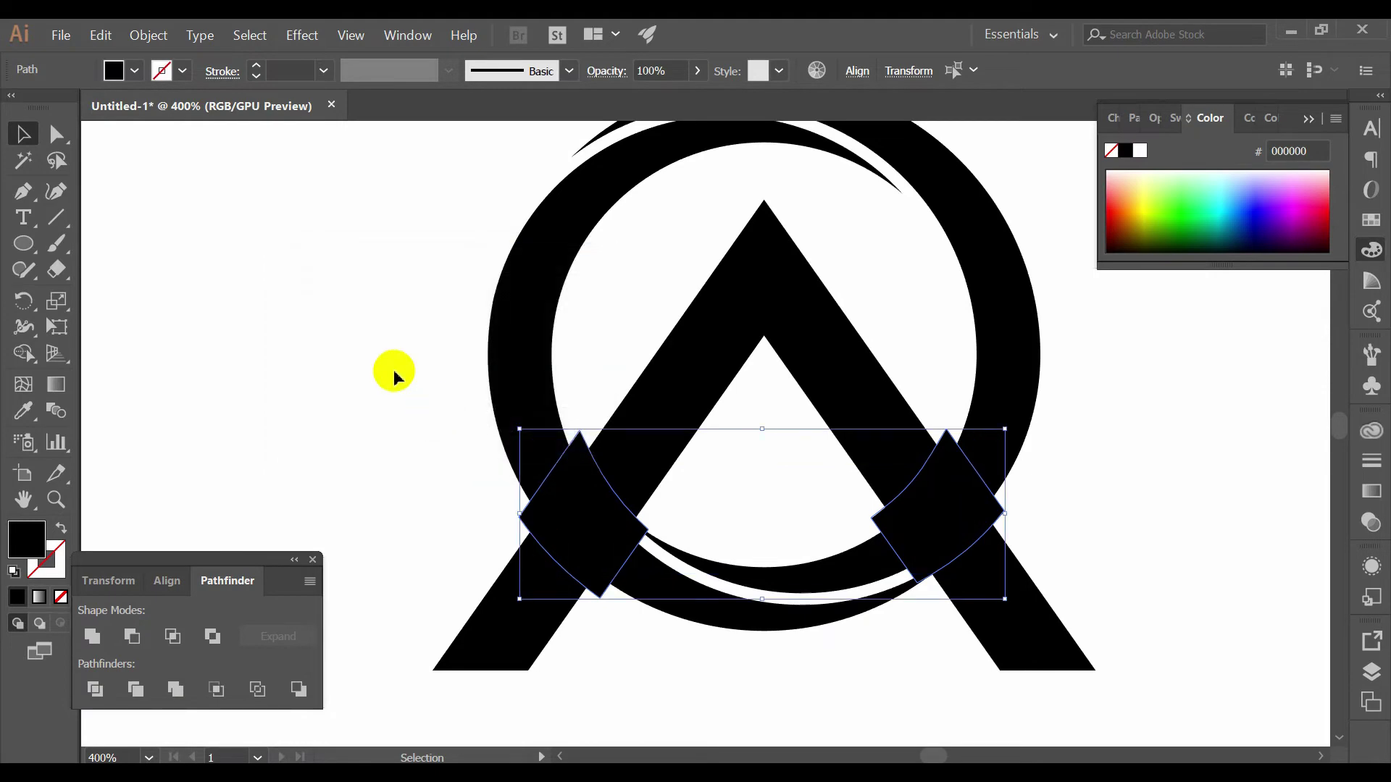
- Divide and ungroup the whole artwork, then delete the small leftover arc pieces
drag(393, 348, 1124, 665)
click(111, 697)
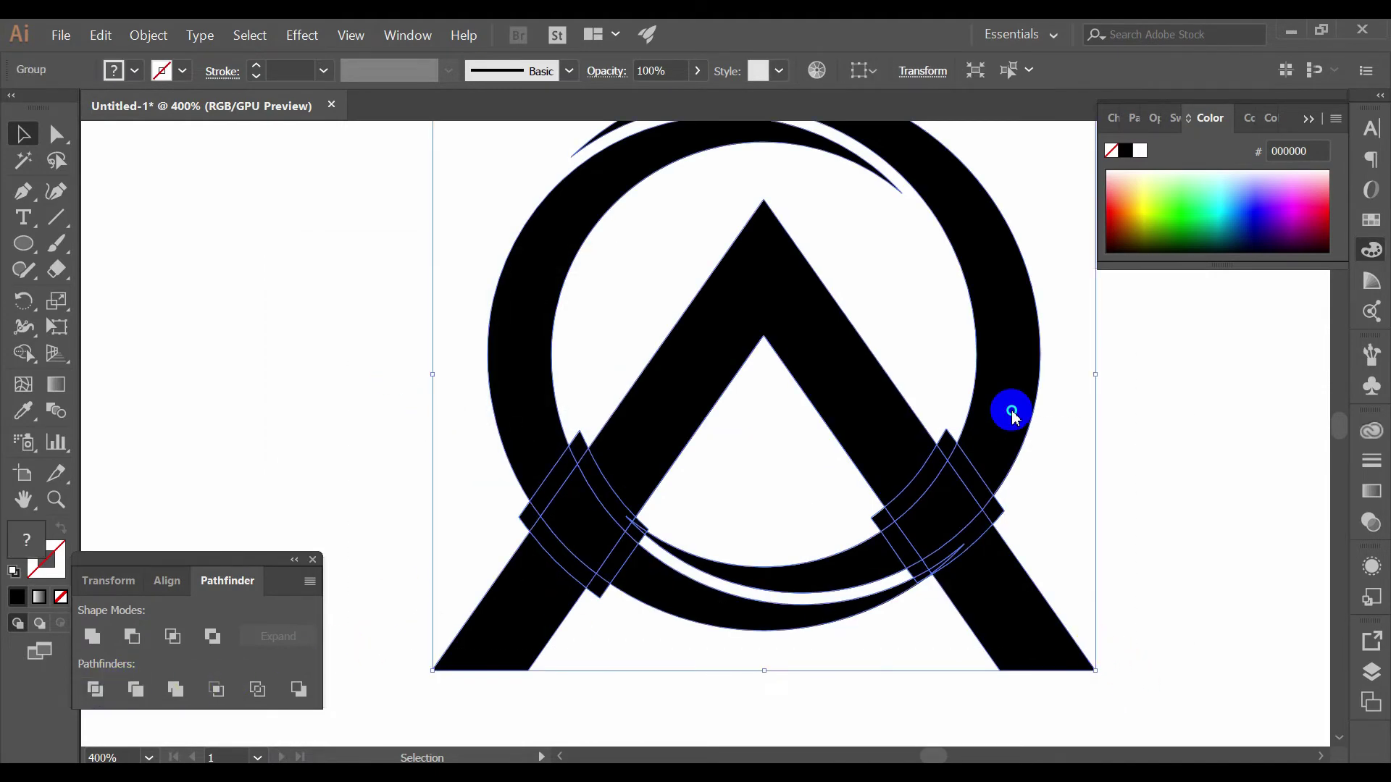
right_click(1011, 406)
click(1101, 522)
click(950, 439)
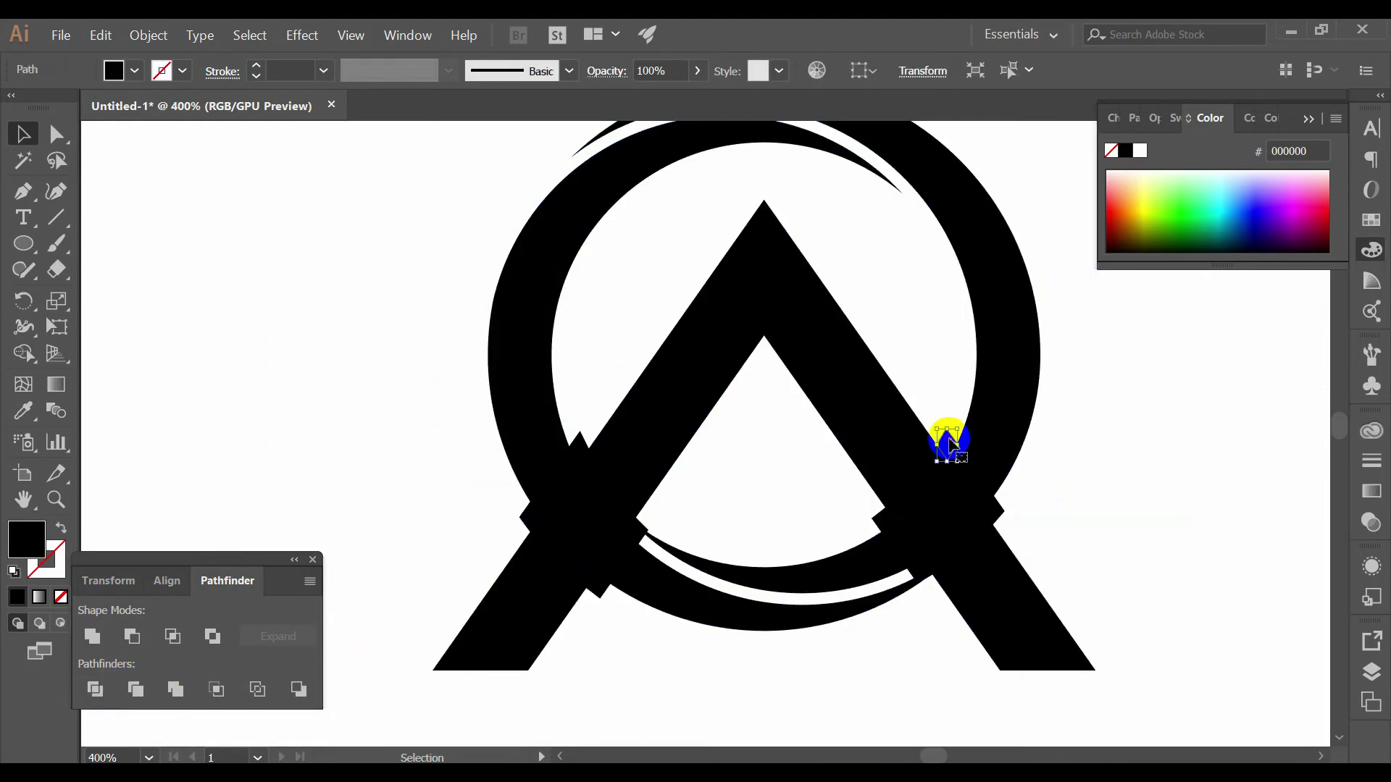
click(930, 481)
key(Delete)
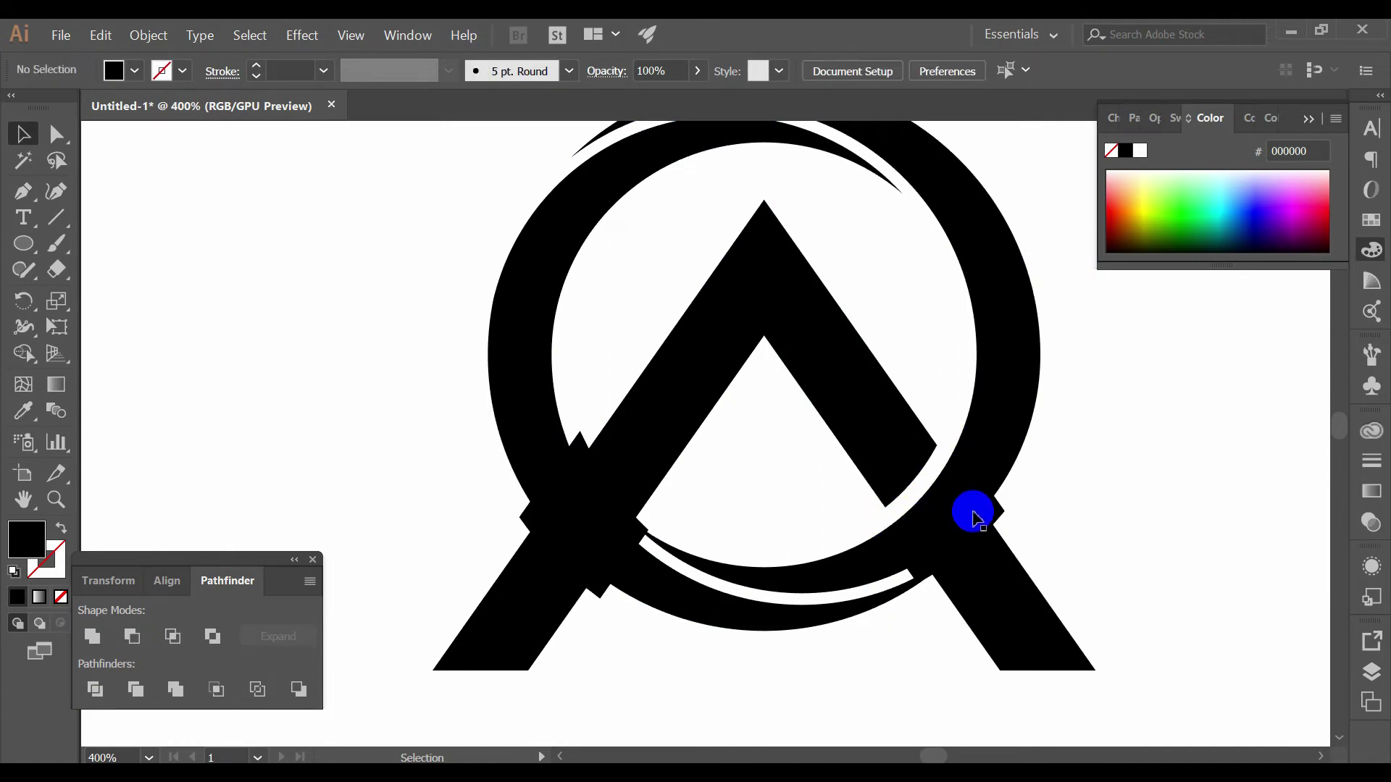
click(920, 583)
key(Delete)
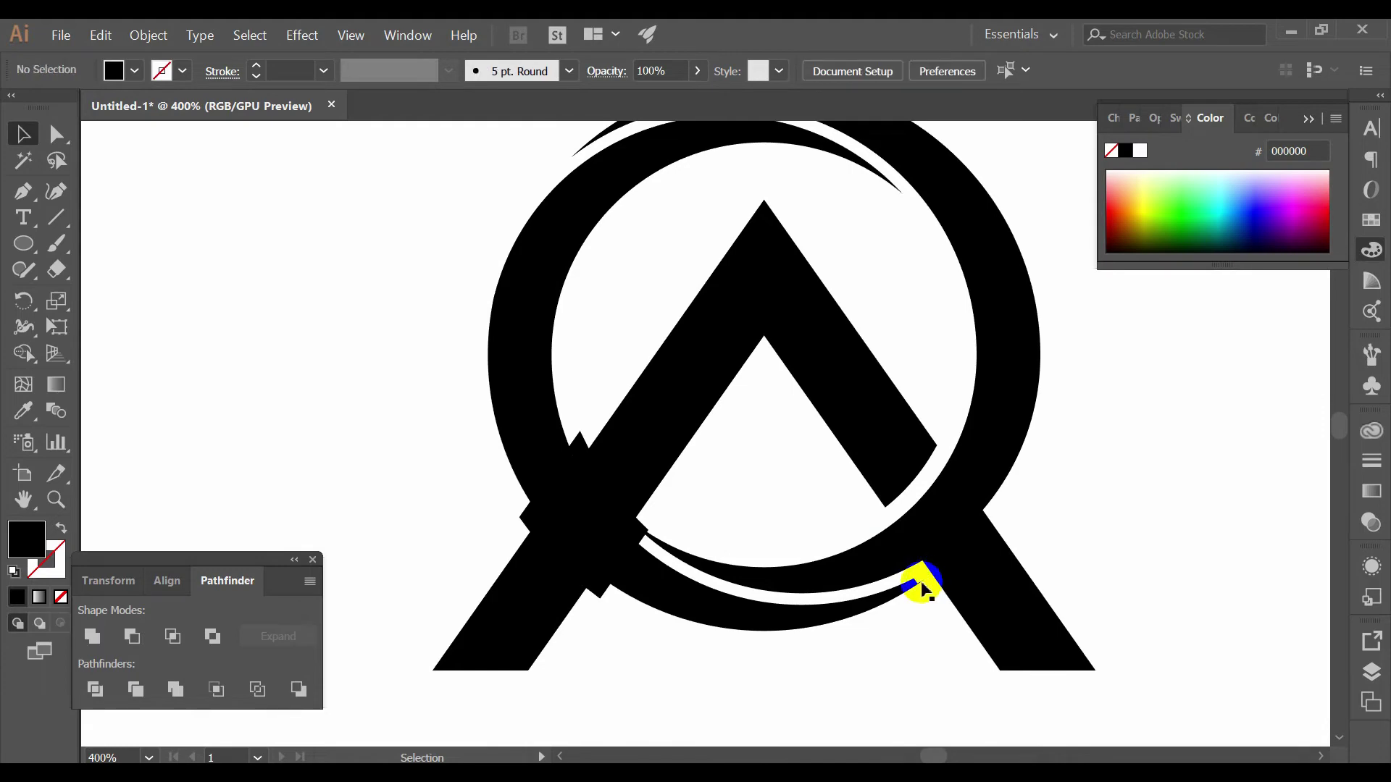
- Reshape the lower inner arc by dragging its end point down-right with Direct Selection
click(922, 587)
scroll(921, 589, up, 5)
scroll(920, 586, up, 5)
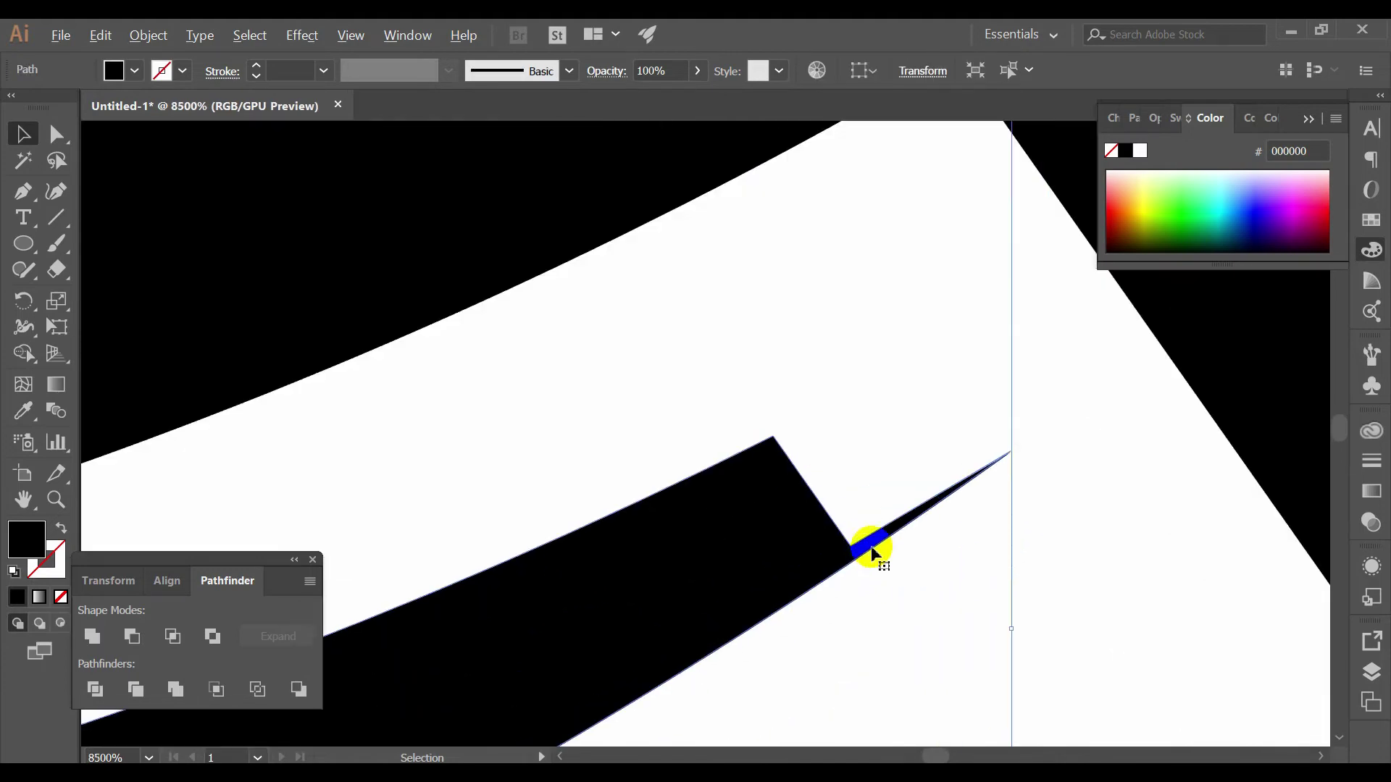
key(a)
drag(852, 552, 882, 590)
- Ungroup the zigzag chevron so its triangle pieces can be selected individually
right_click(853, 404)
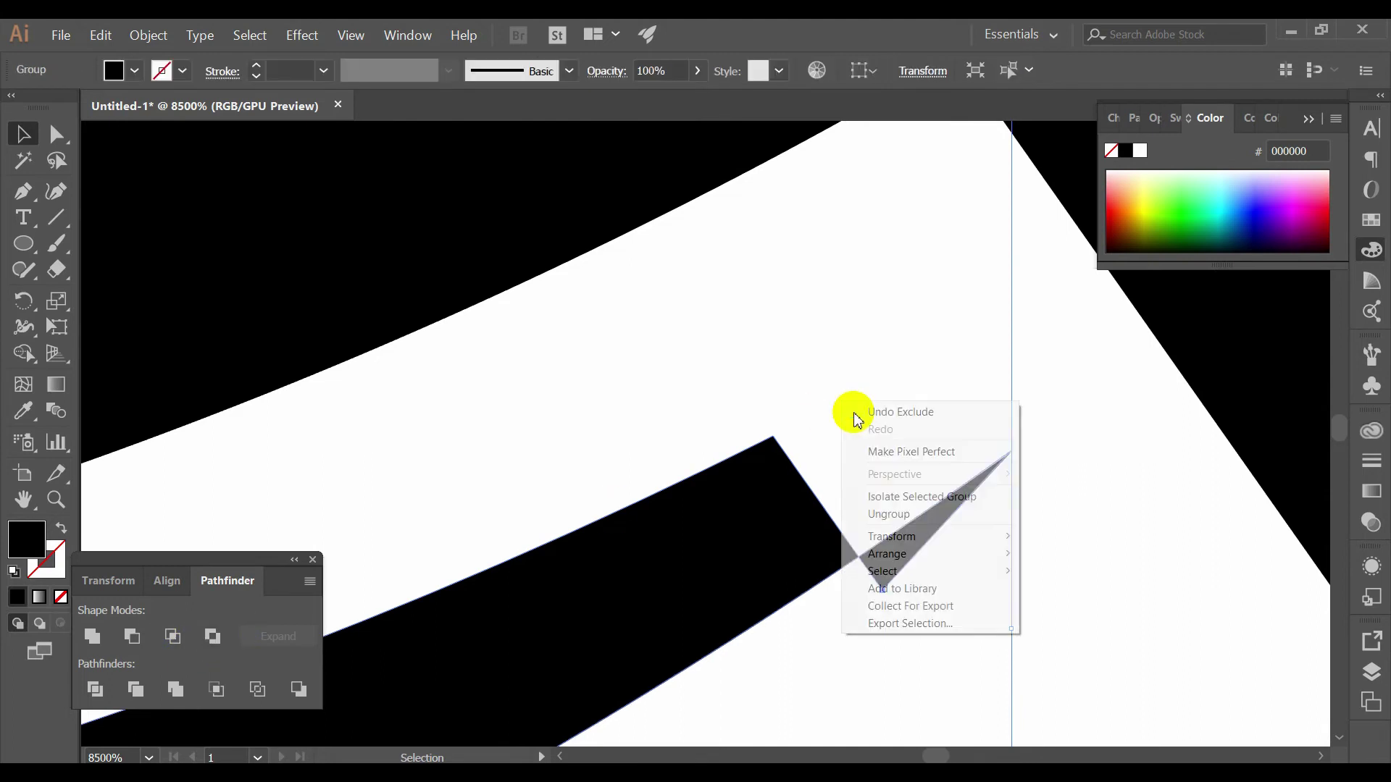
click(900, 494)
double_click(889, 156)
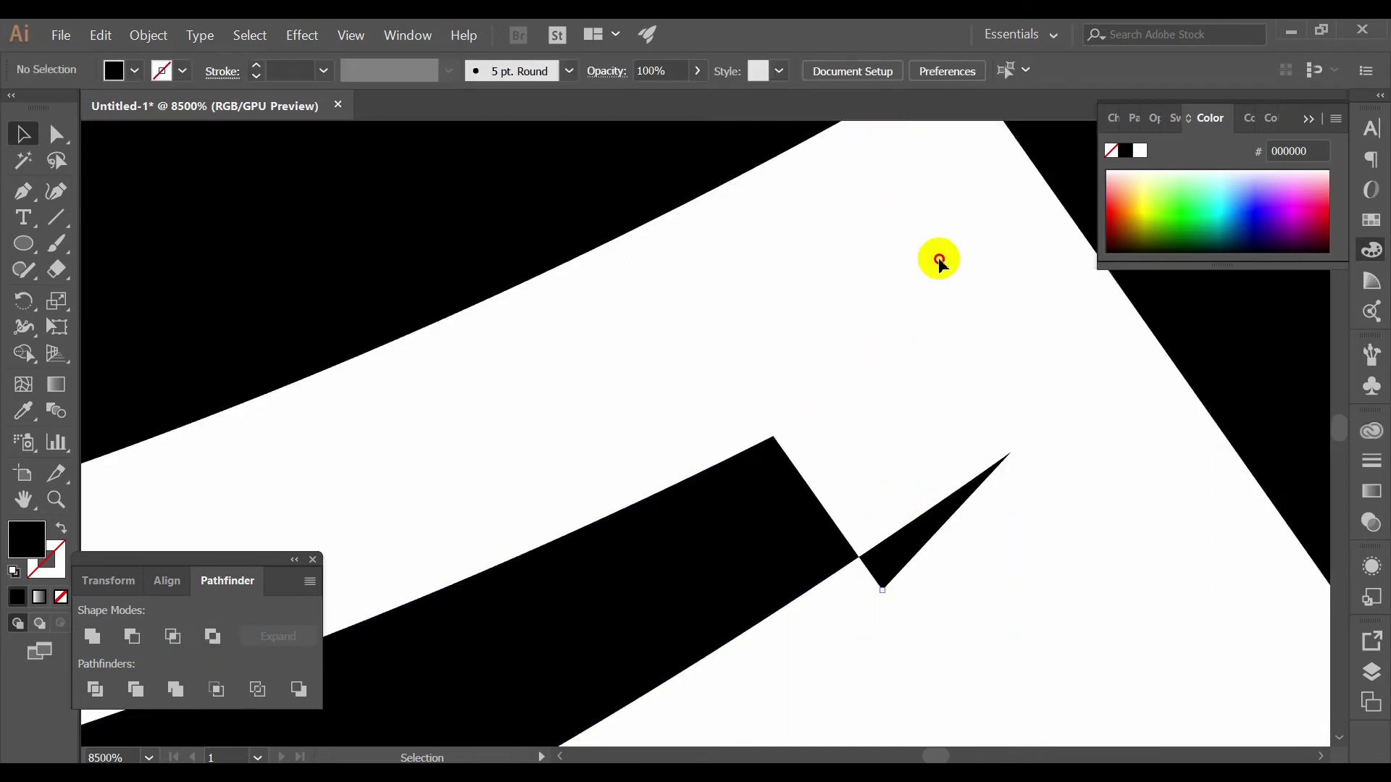
click(934, 526)
right_click(911, 492)
click(973, 605)
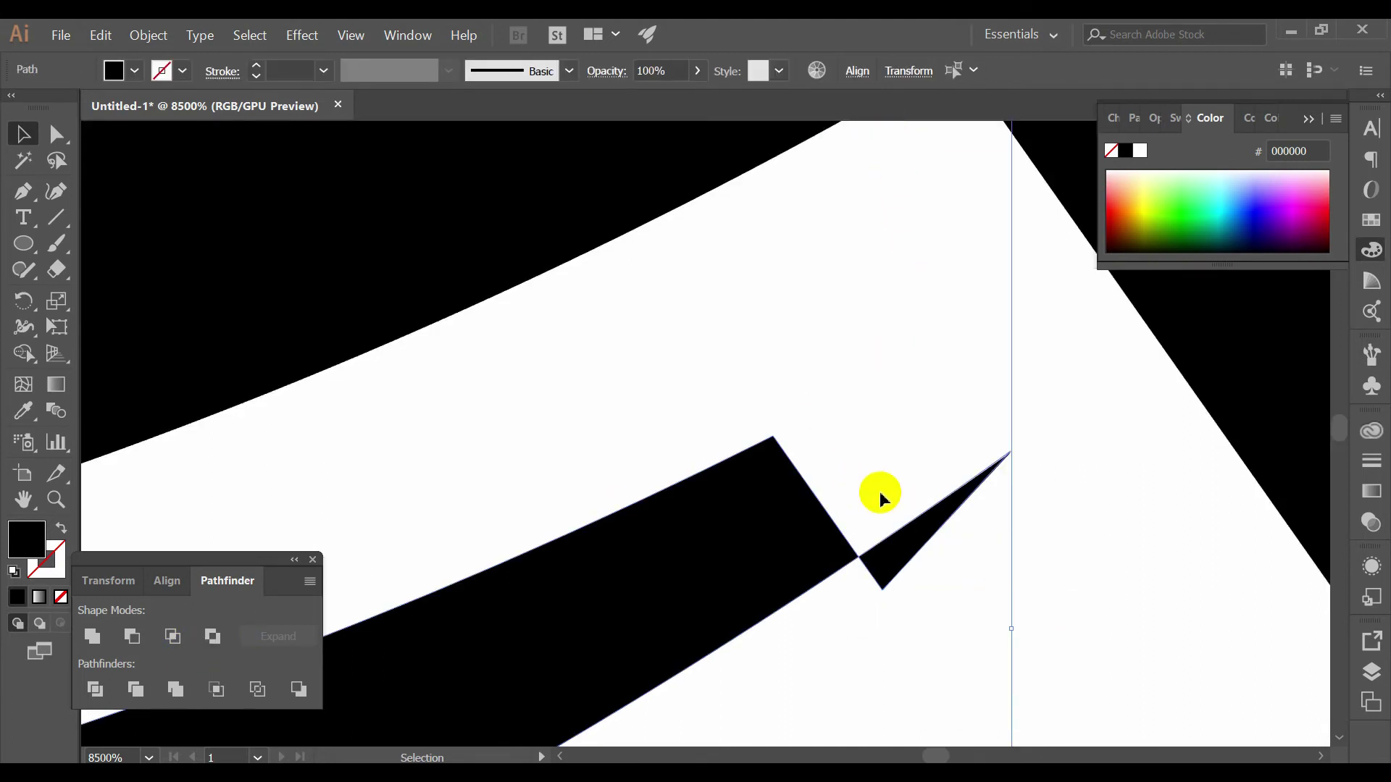
click(956, 507)
click(1017, 588)
- Delete the small piece at the gap, the protrusion and the notch on the A leg
scroll(1018, 587, down, 2)
scroll(1029, 553, down, 2)
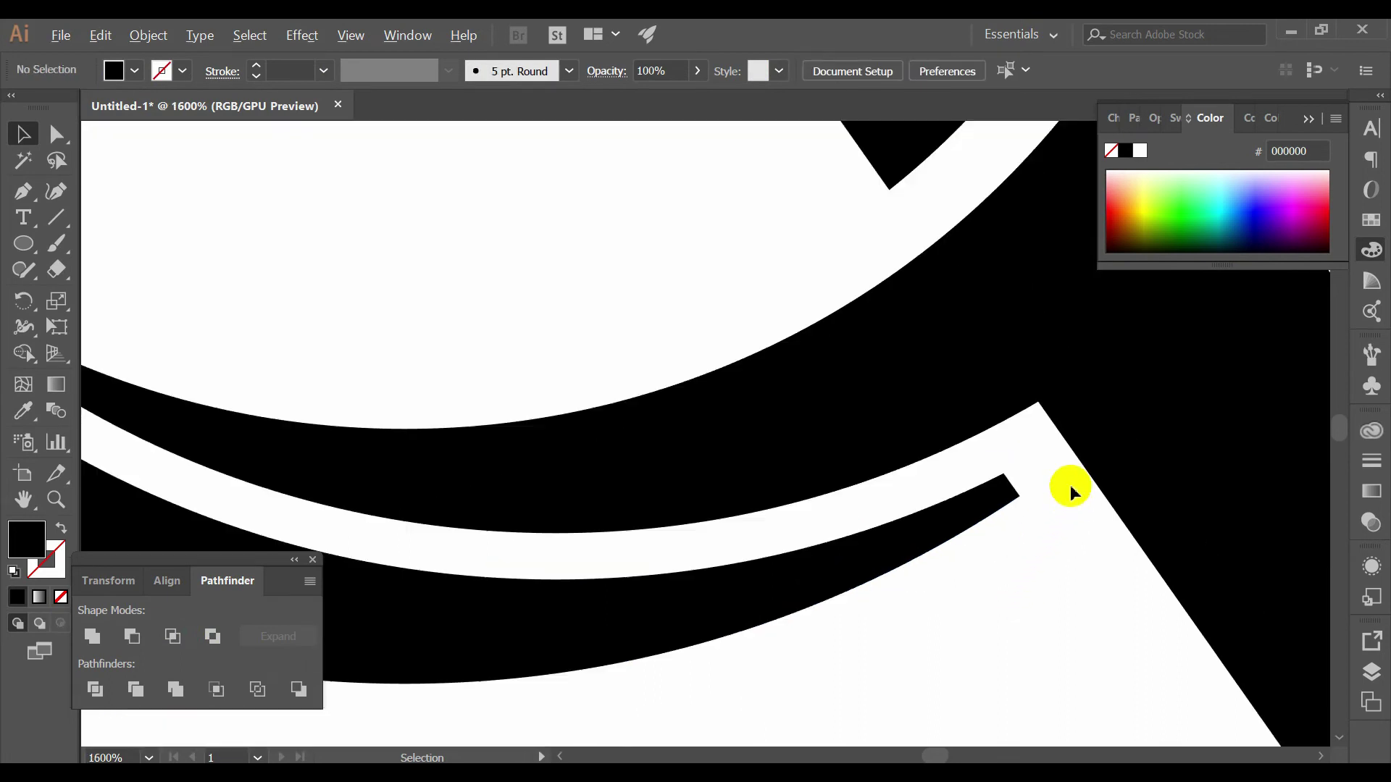
scroll(1070, 484, down, 3)
scroll(1035, 491, up, 2)
click(747, 486)
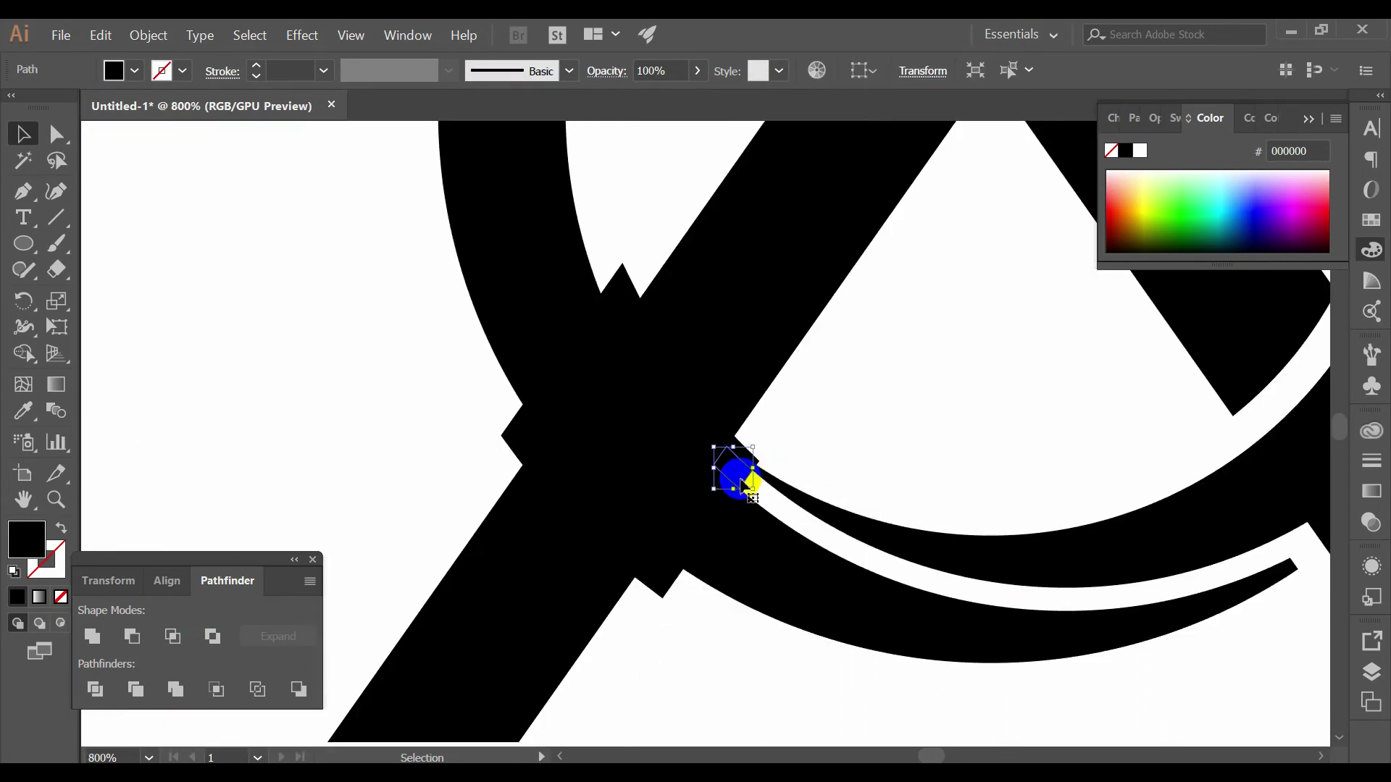
key(Delete)
click(665, 585)
key(Delete)
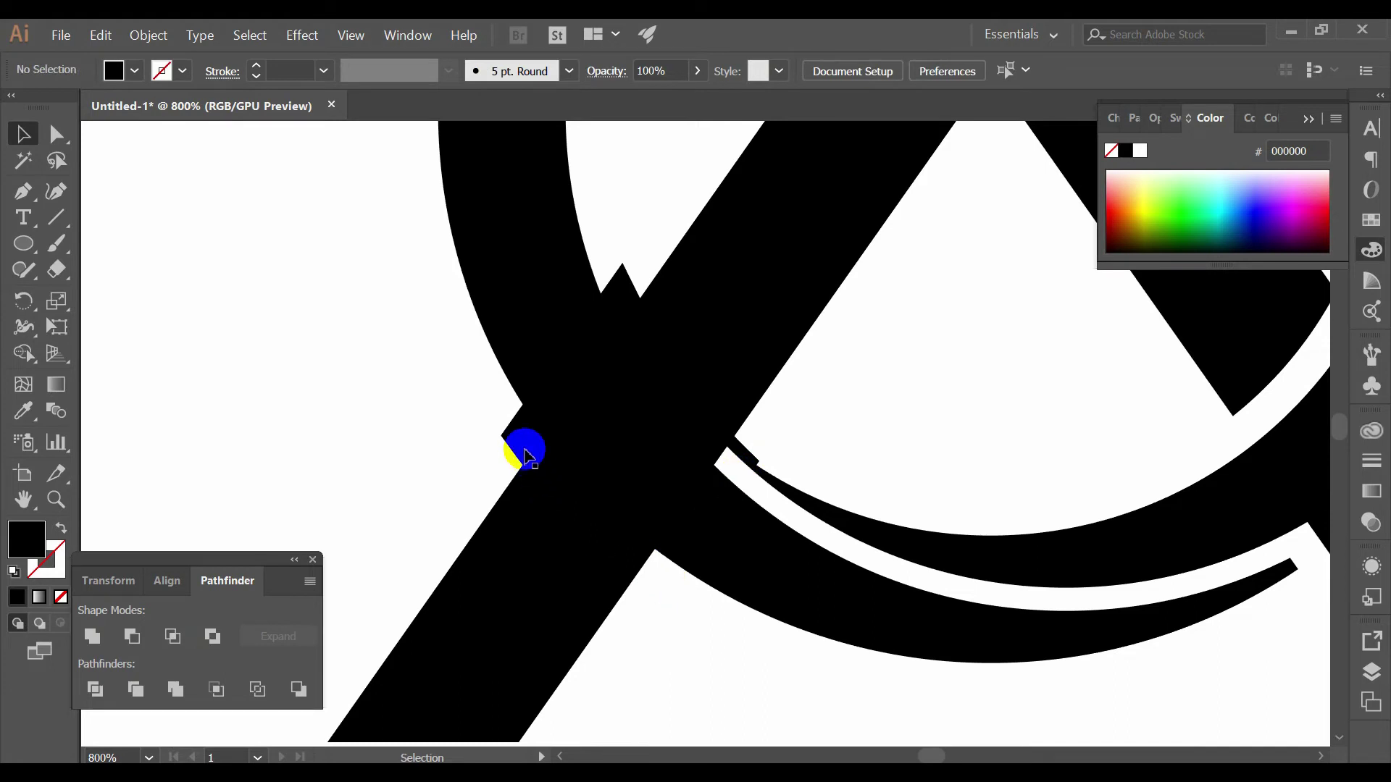
click(513, 450)
key(Delete)
- Delete the piece crossing the A's left leg and the sliver joining the inner swoosh
scroll(714, 450, down, 3)
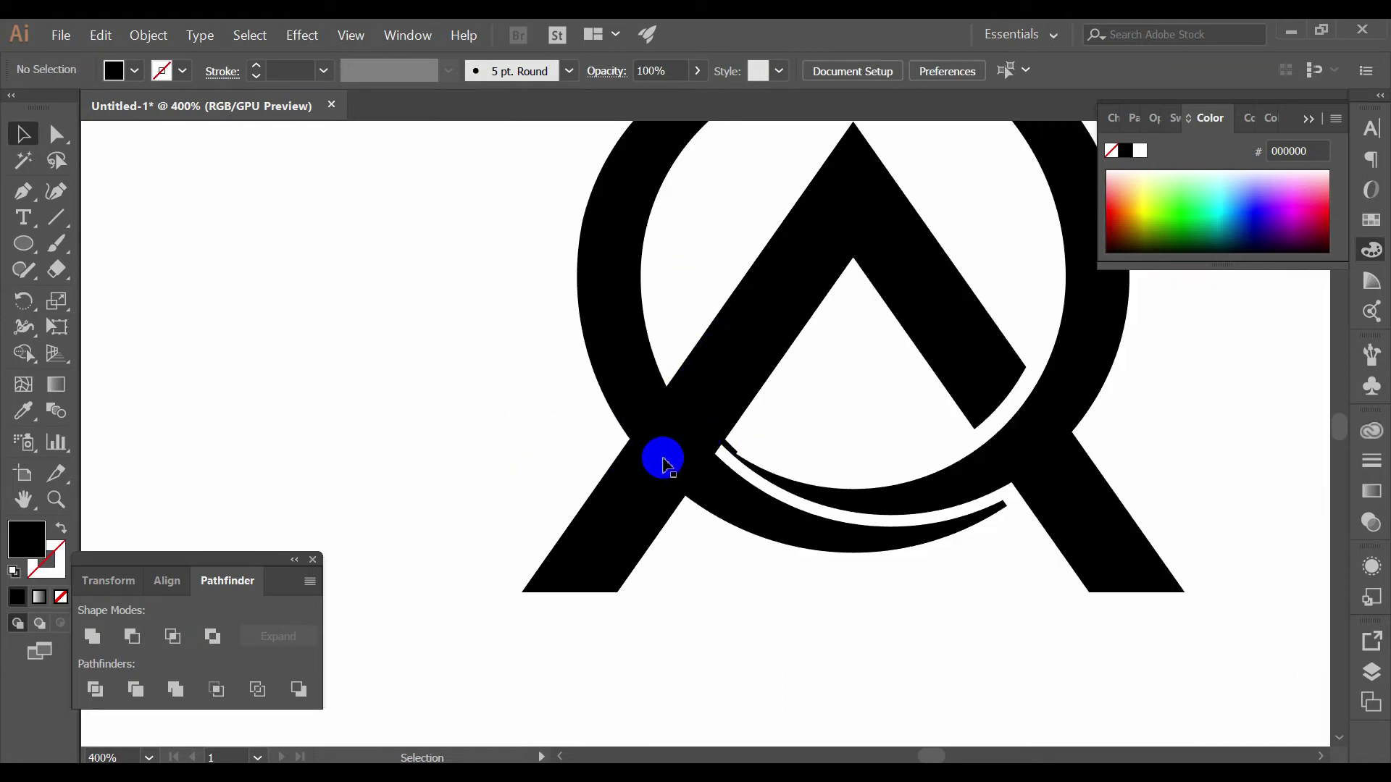
scroll(661, 459, up, 2)
click(645, 490)
key(Delete)
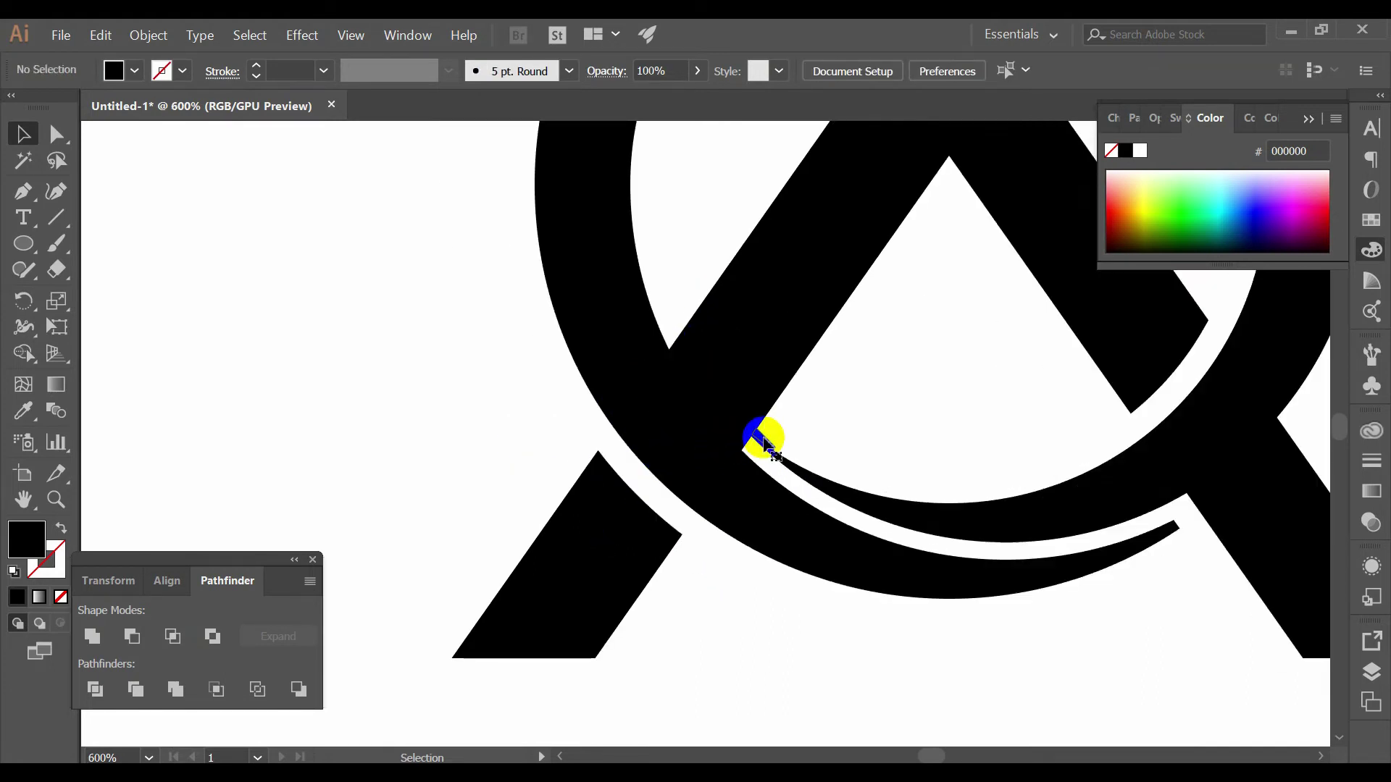
click(760, 438)
key(Delete)
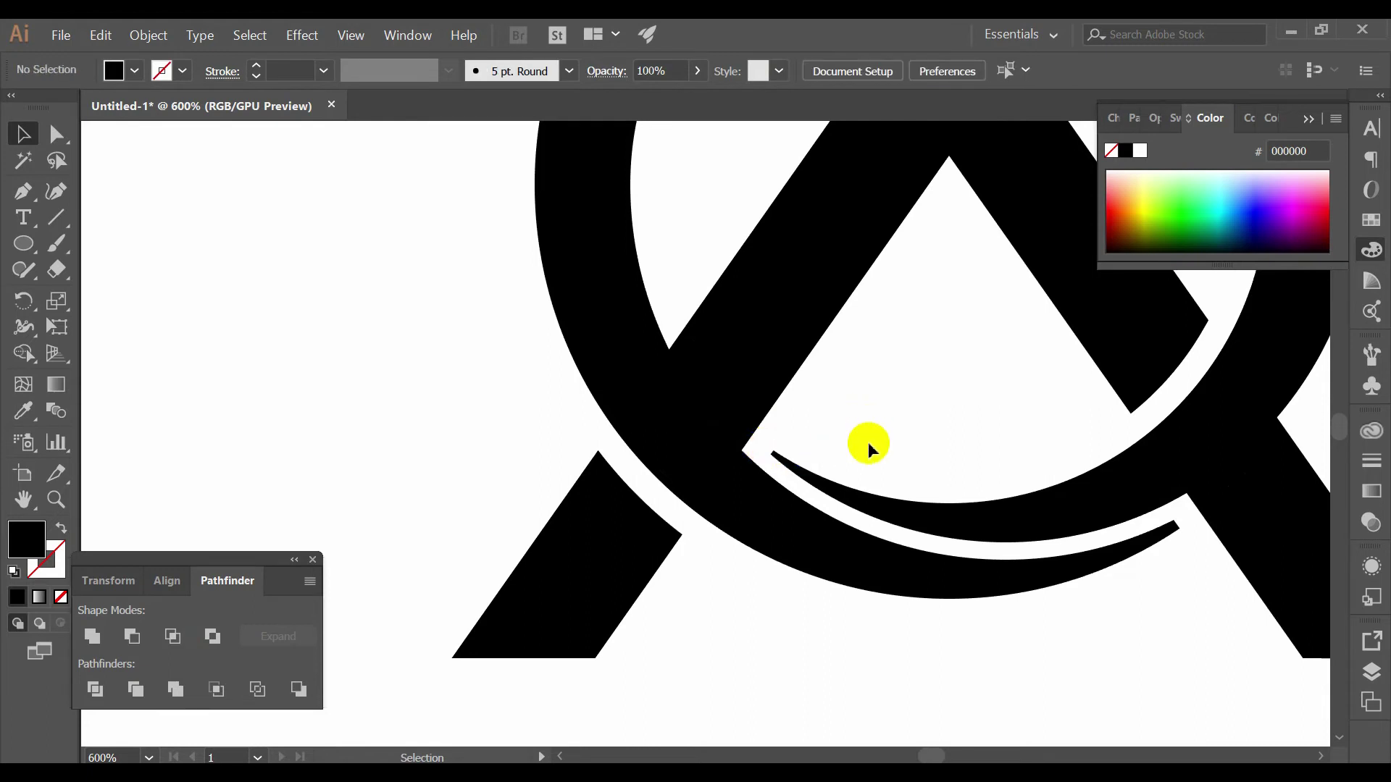
- Try merging the emblem pieces into one shape, then undo the merge
scroll(868, 442, down, 4)
scroll(976, 358, up, 1)
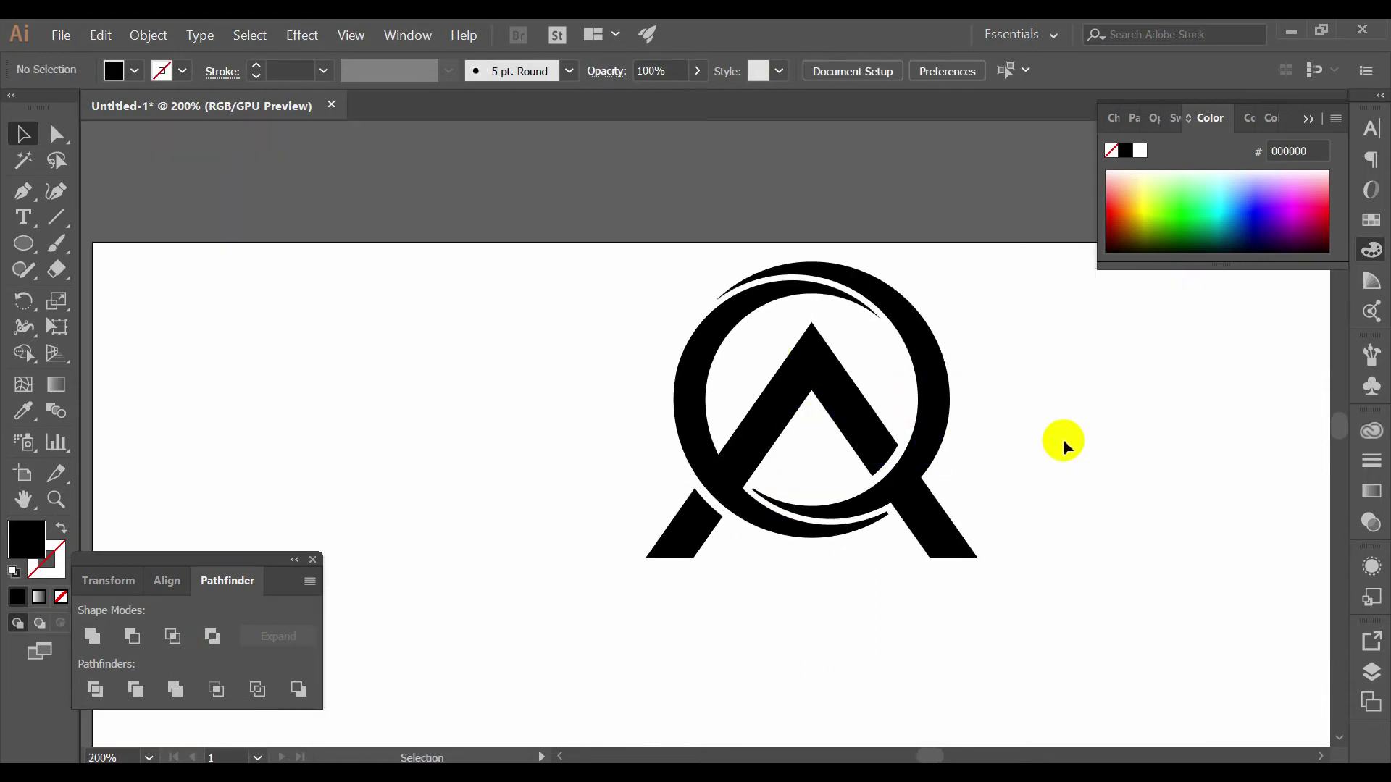
scroll(1063, 439, down, 2)
scroll(951, 436, up, 1)
drag(1024, 552, 645, 322)
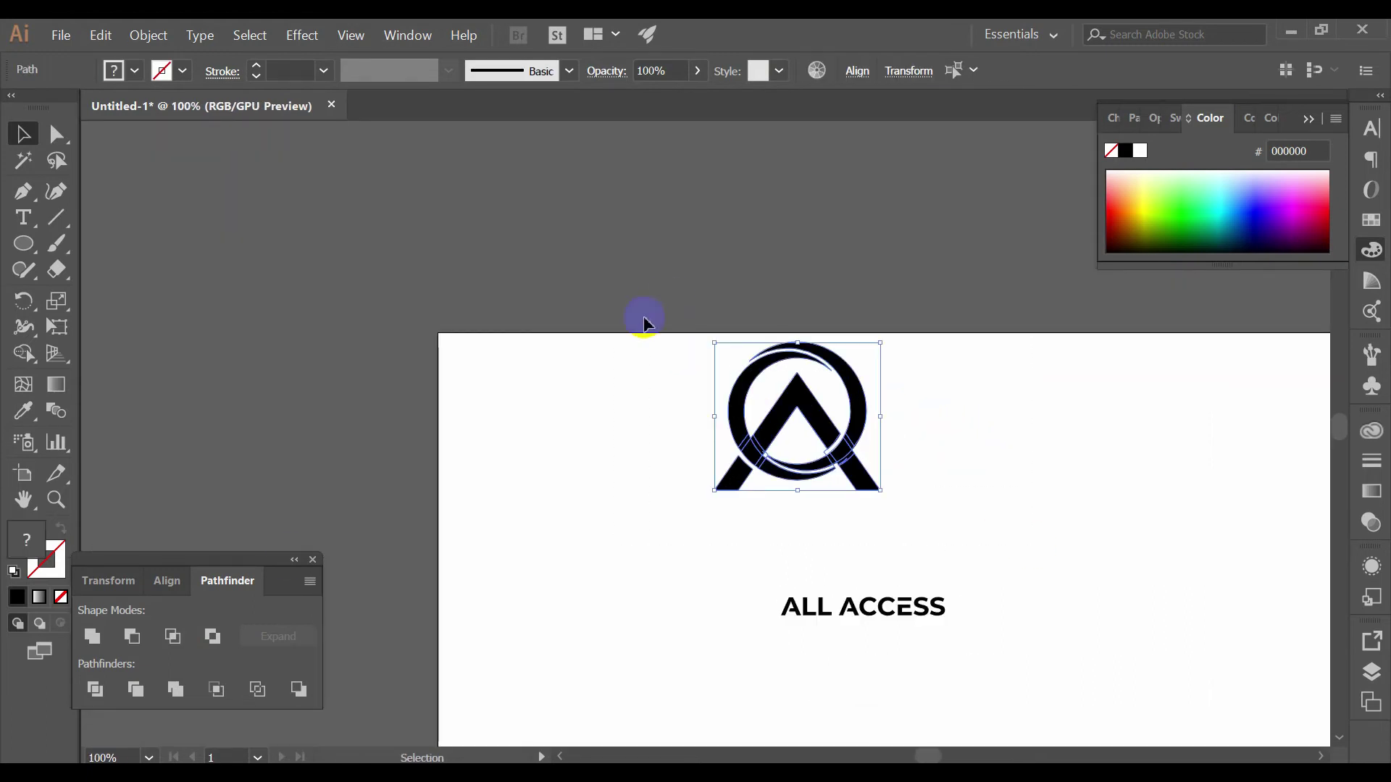
click(120, 634)
click(558, 568)
key(ctrl+z)
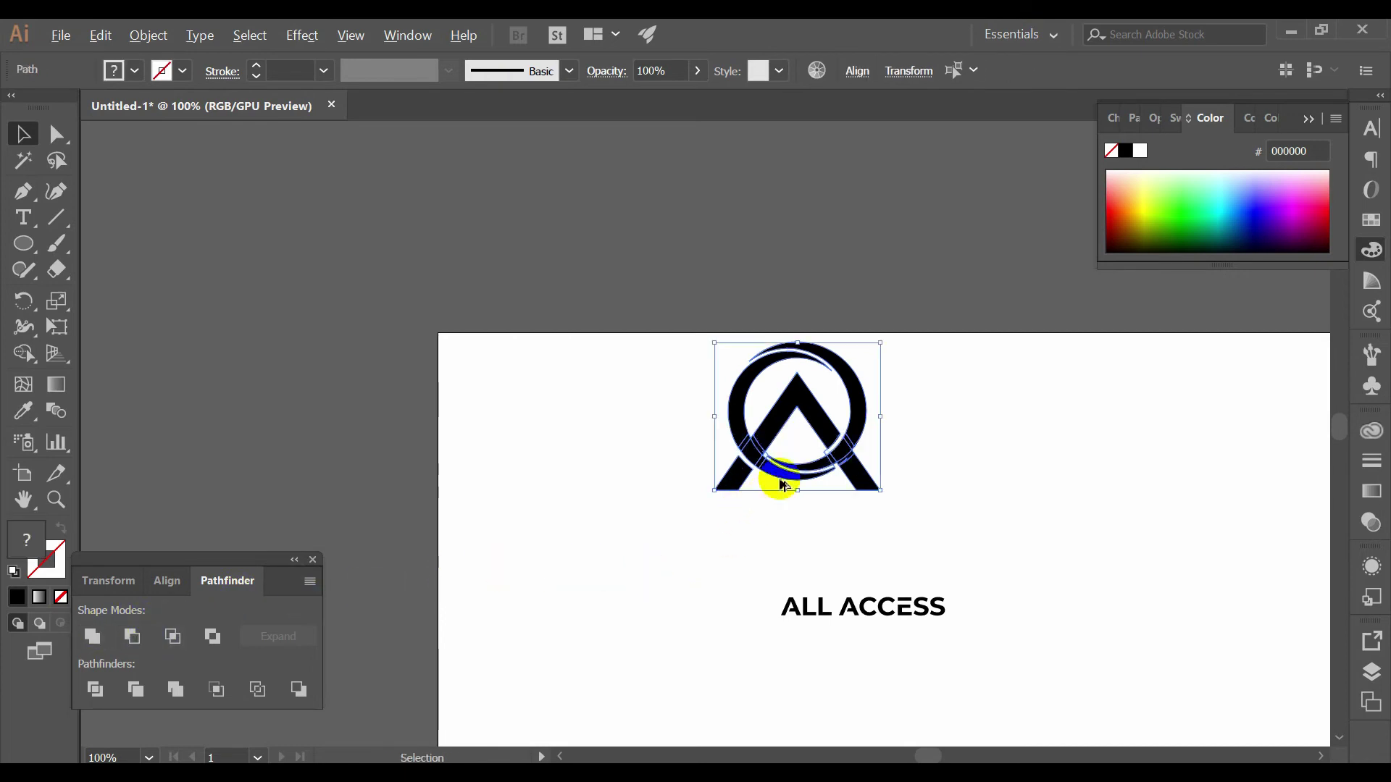
- Check the emblem pieces with Magic Wand, then marquee-select the whole emblem
scroll(768, 464, up, 4)
scroll(752, 359, up, 3)
key(y)
click(711, 348)
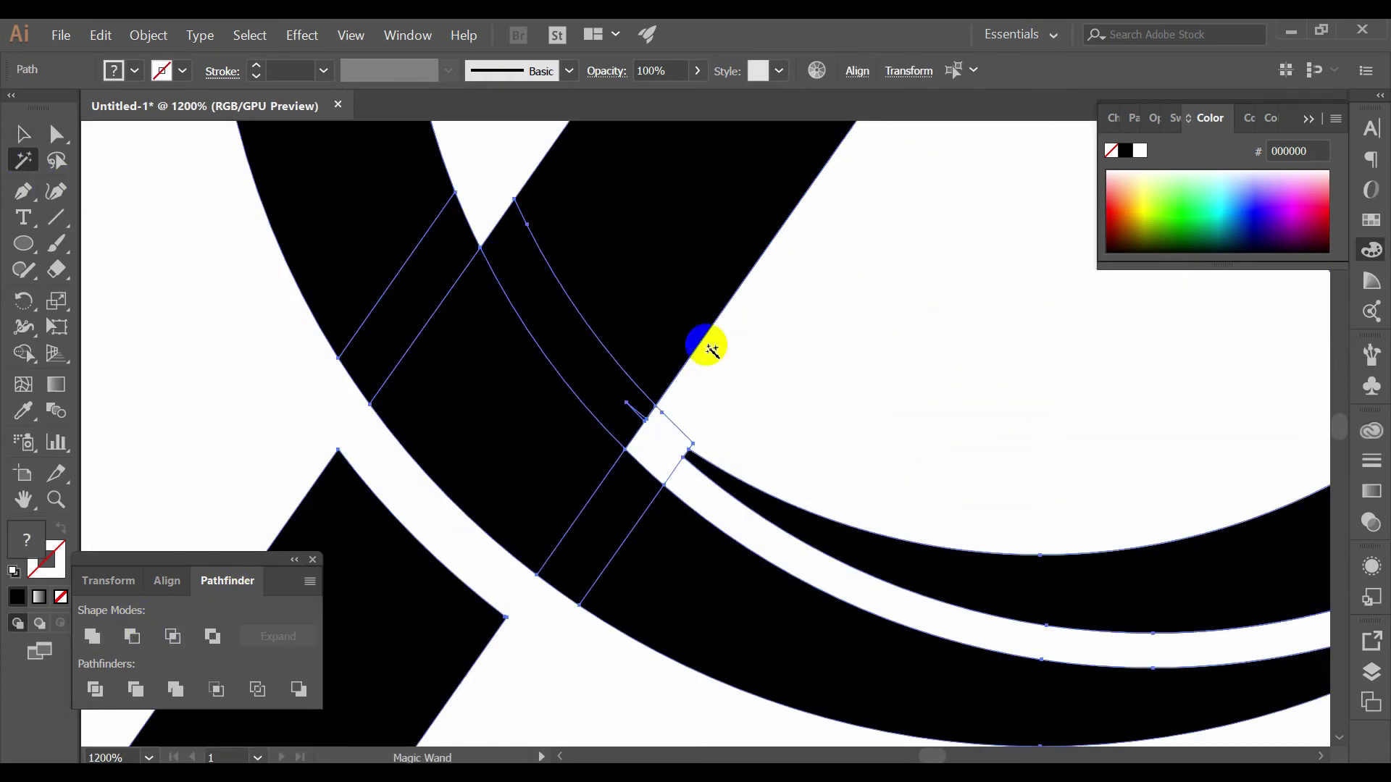
click(696, 433)
scroll(680, 431, down, 4)
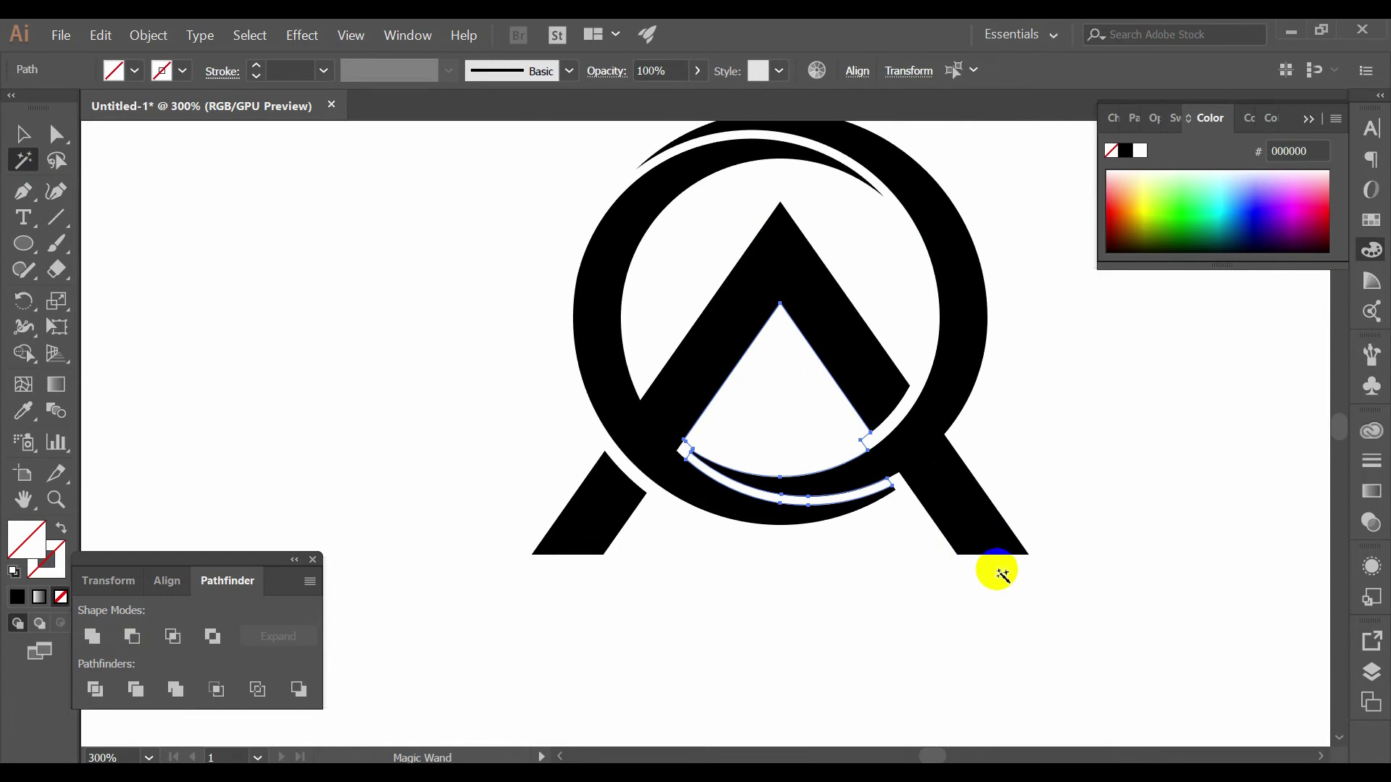
click(1022, 579)
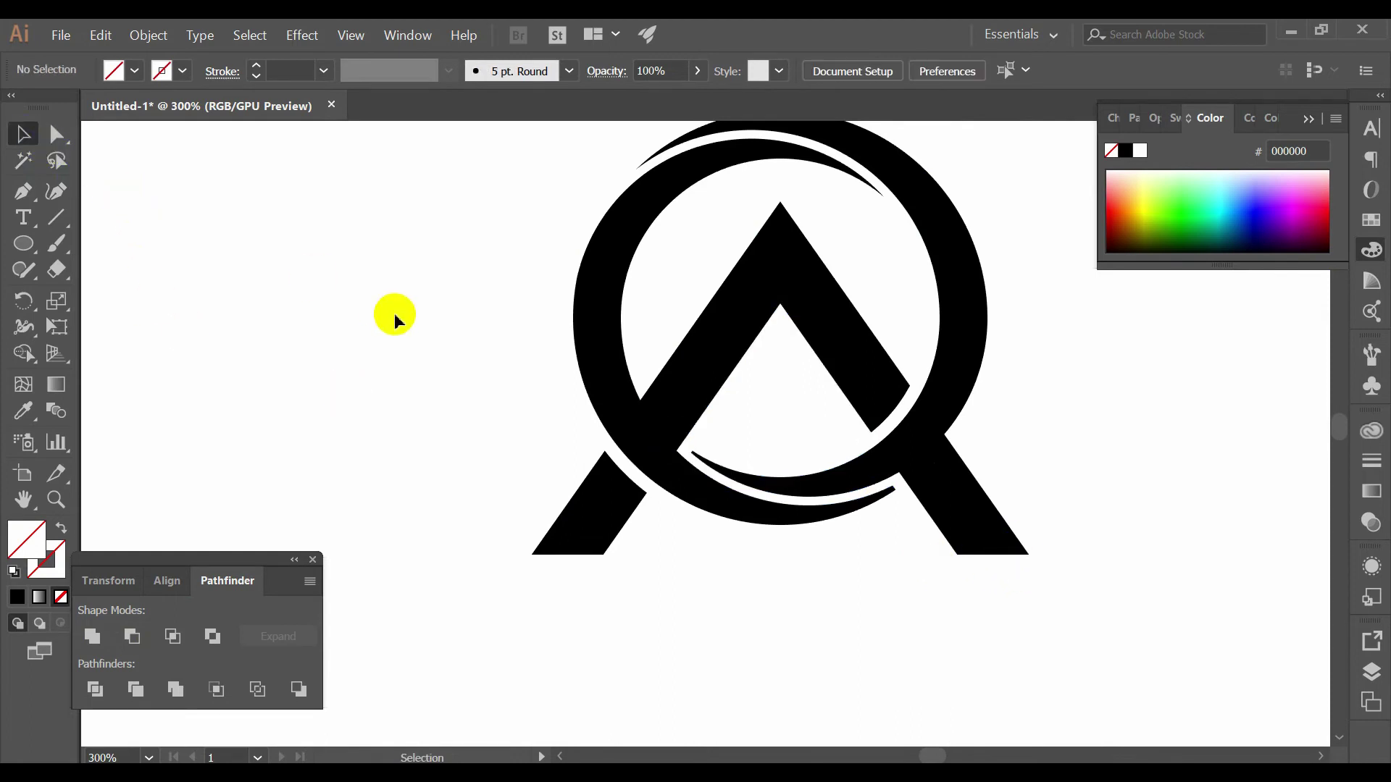
scroll(410, 305, down, 3)
drag(403, 248, 780, 500)
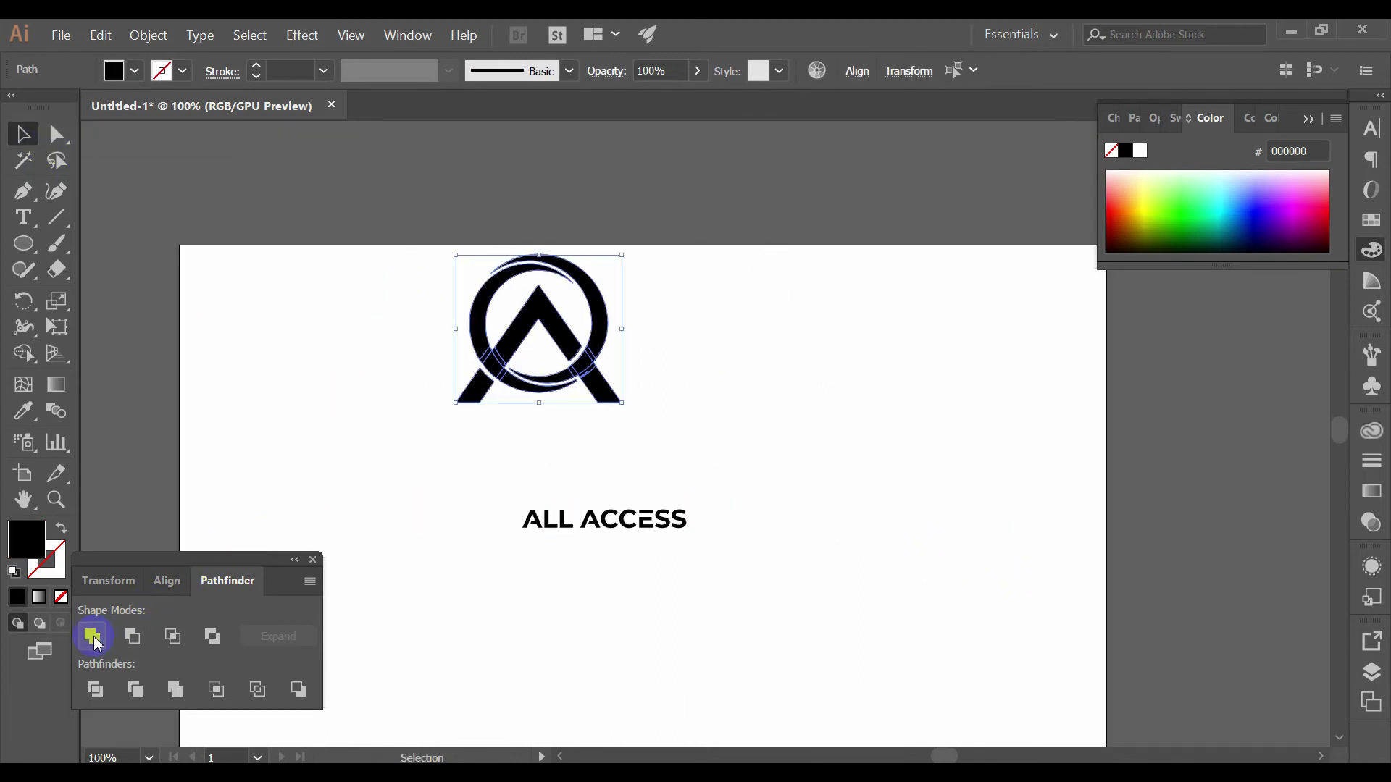
- Scale the emblem down and centre it over ALL ACCESS with the Align options
click(583, 580)
click(659, 285)
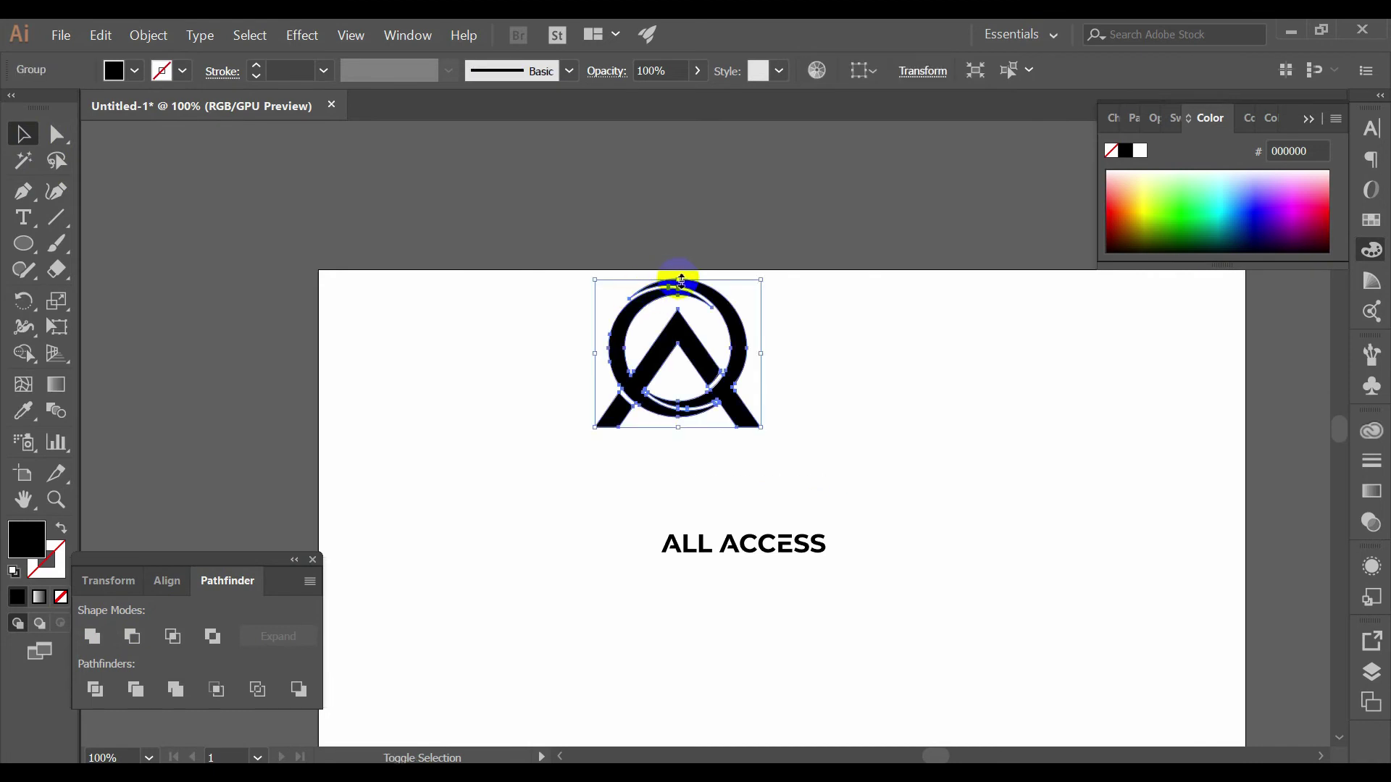
mouse_move(681, 281)
mouse_down()
mouse_move(678, 354)
mouse_move(749, 484)
mouse_up()
scroll(885, 376, up, 1)
click(754, 411)
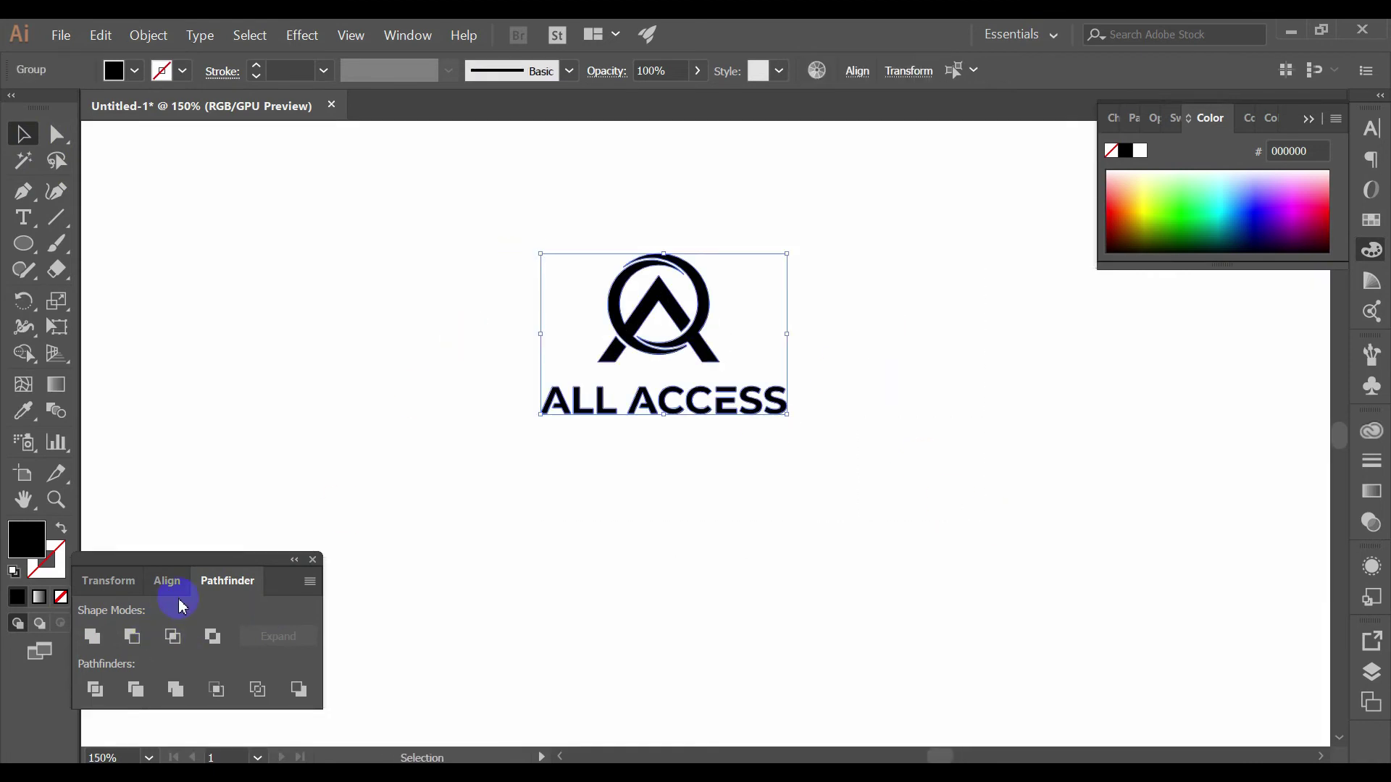
click(166, 580)
click(552, 571)
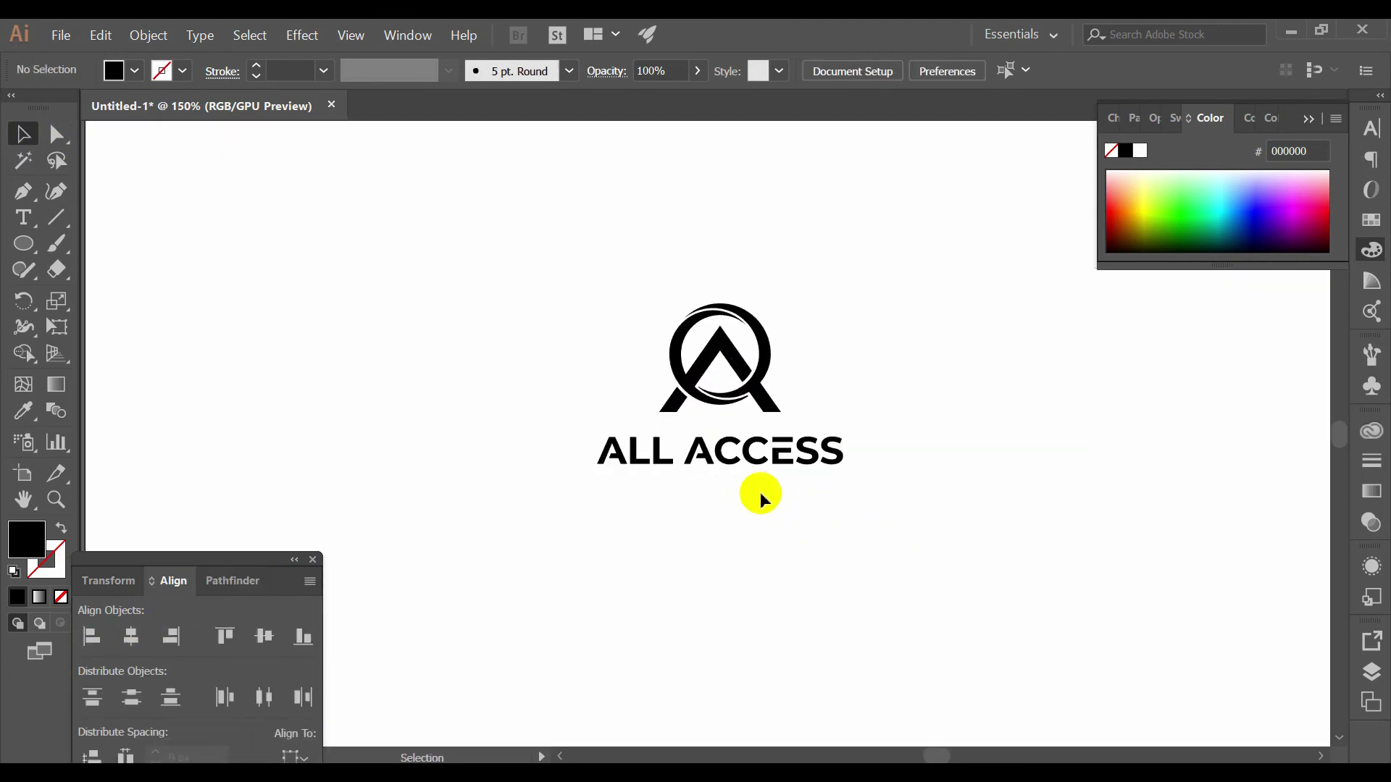
- Shrink the emblem slightly more from its top and reselect the whole logo
scroll(729, 467, up, 1)
click(717, 261)
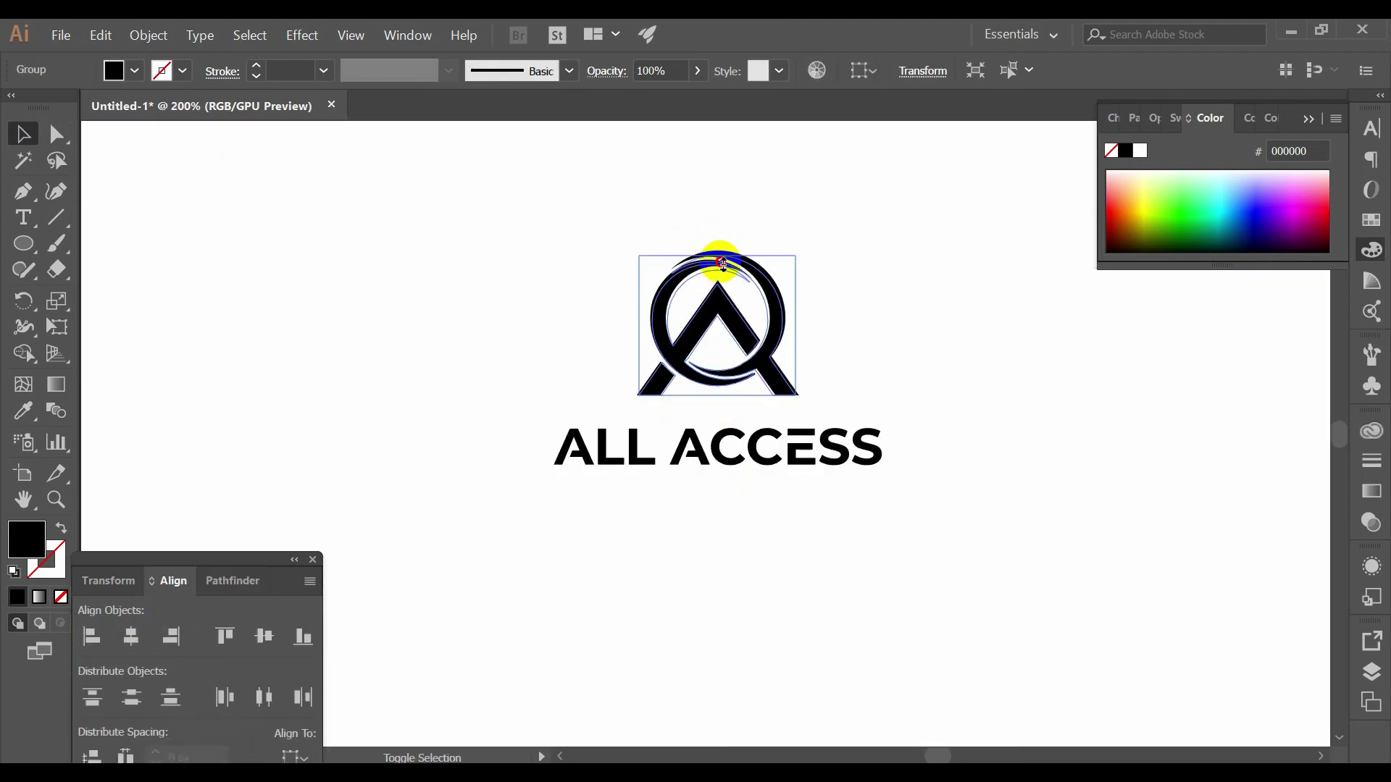
drag(716, 250, 710, 234)
click(938, 497)
scroll(938, 497, up, 1)
click(616, 239)
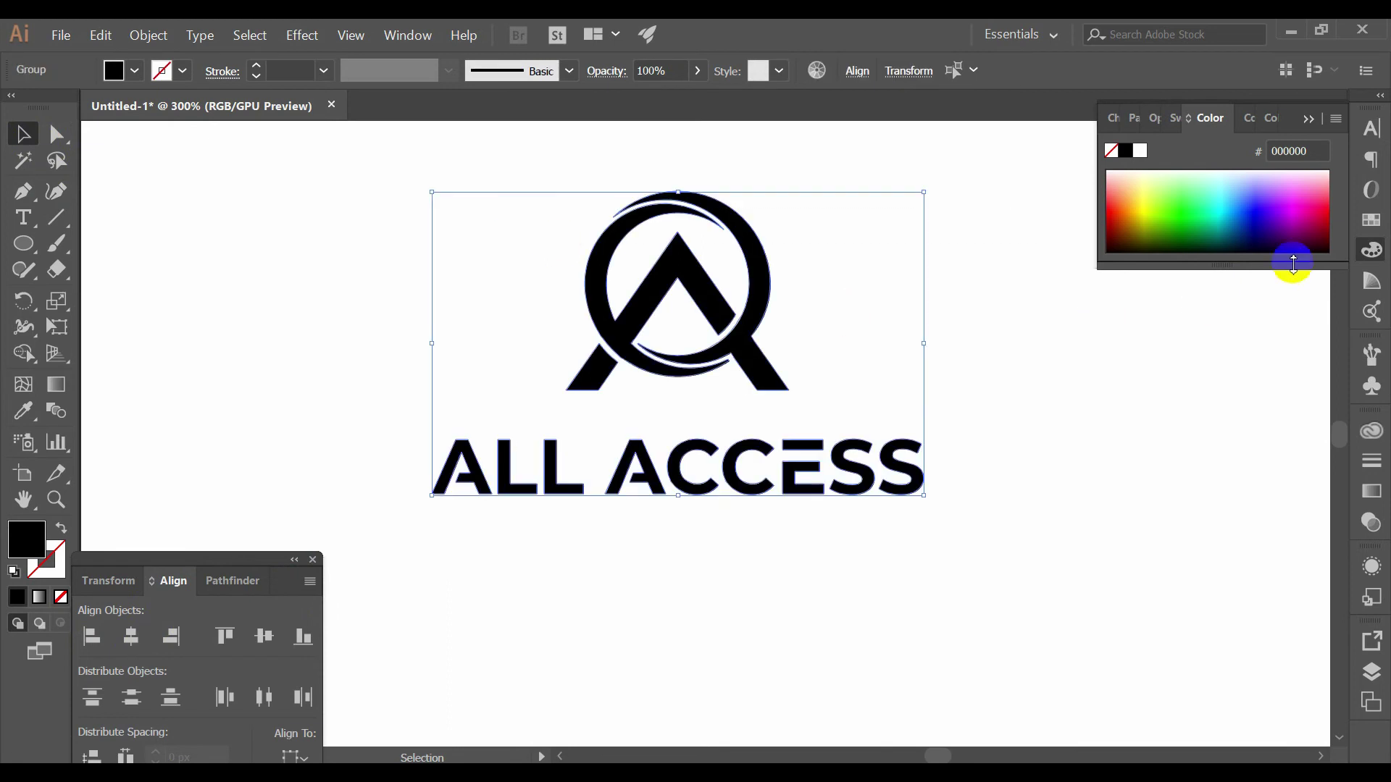
click(1371, 220)
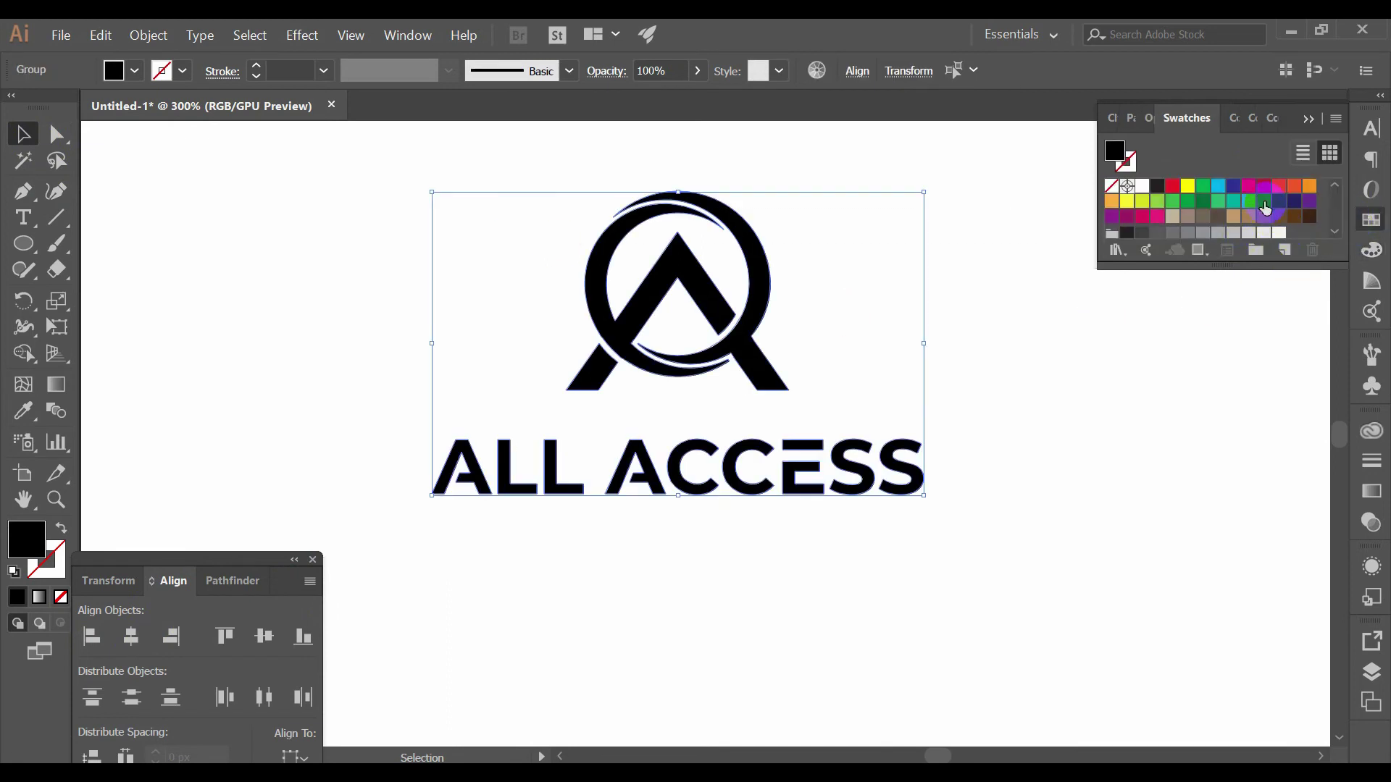
- Fill the logo blue, then make the ring's right part and ACCESS dark grey
click(1263, 201)
click(1181, 377)
scroll(826, 387, up, 1)
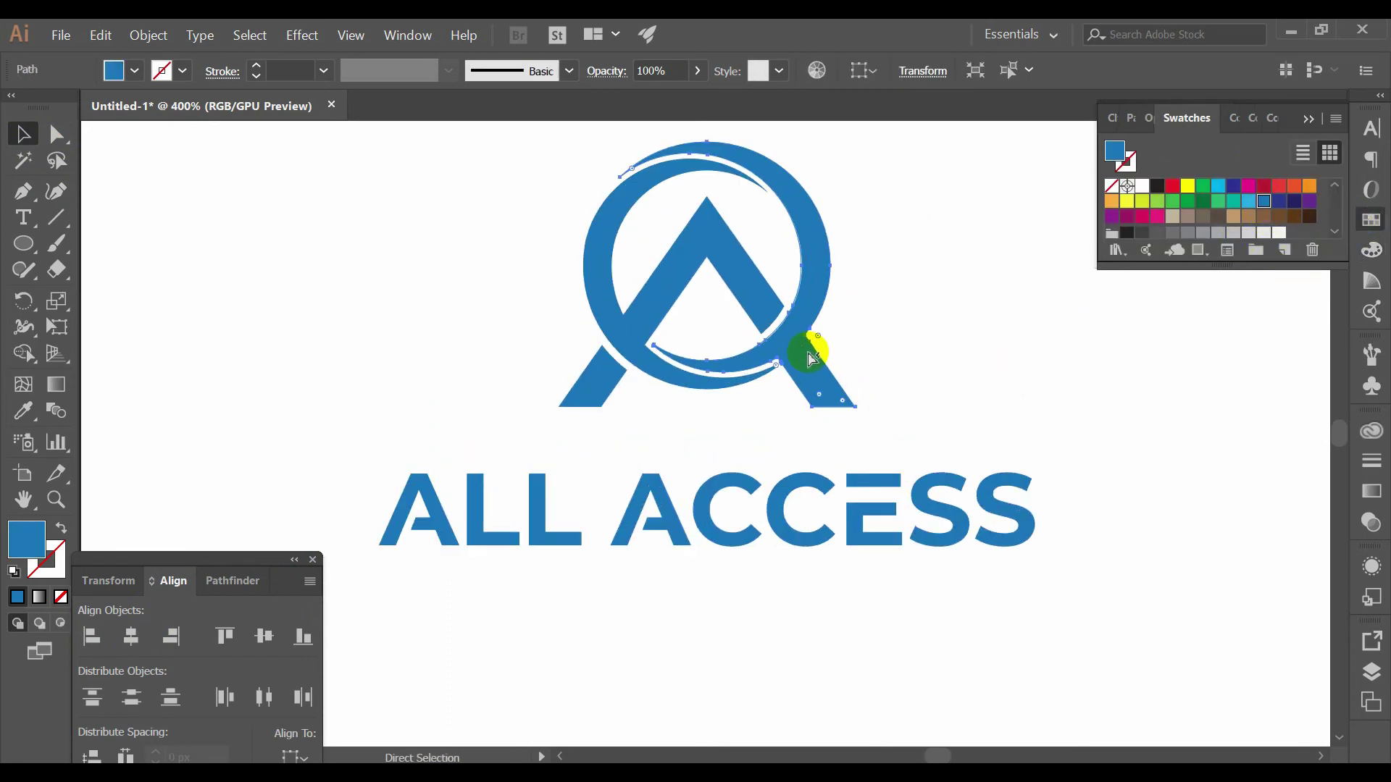
ctrl+click(813, 366)
drag(612, 454, 1144, 576)
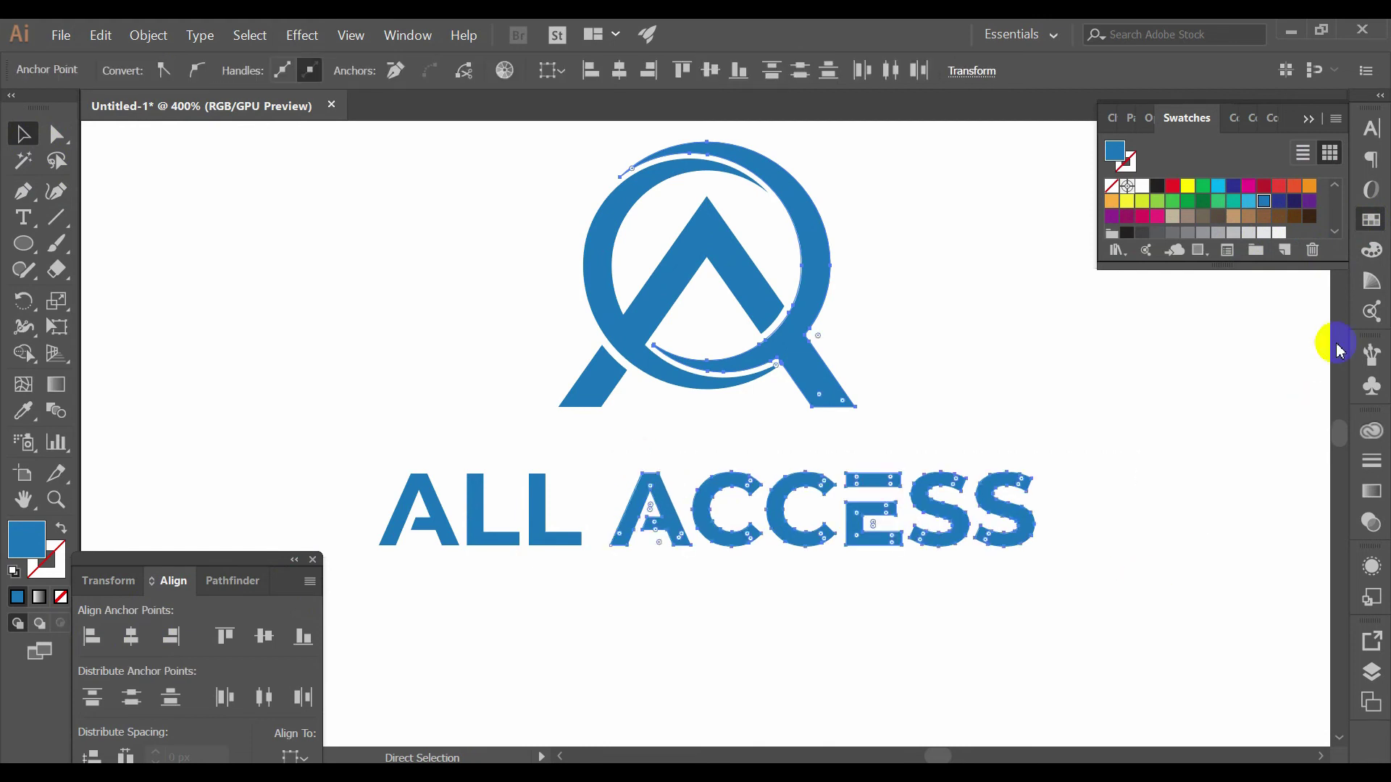
click(1141, 233)
click(1059, 359)
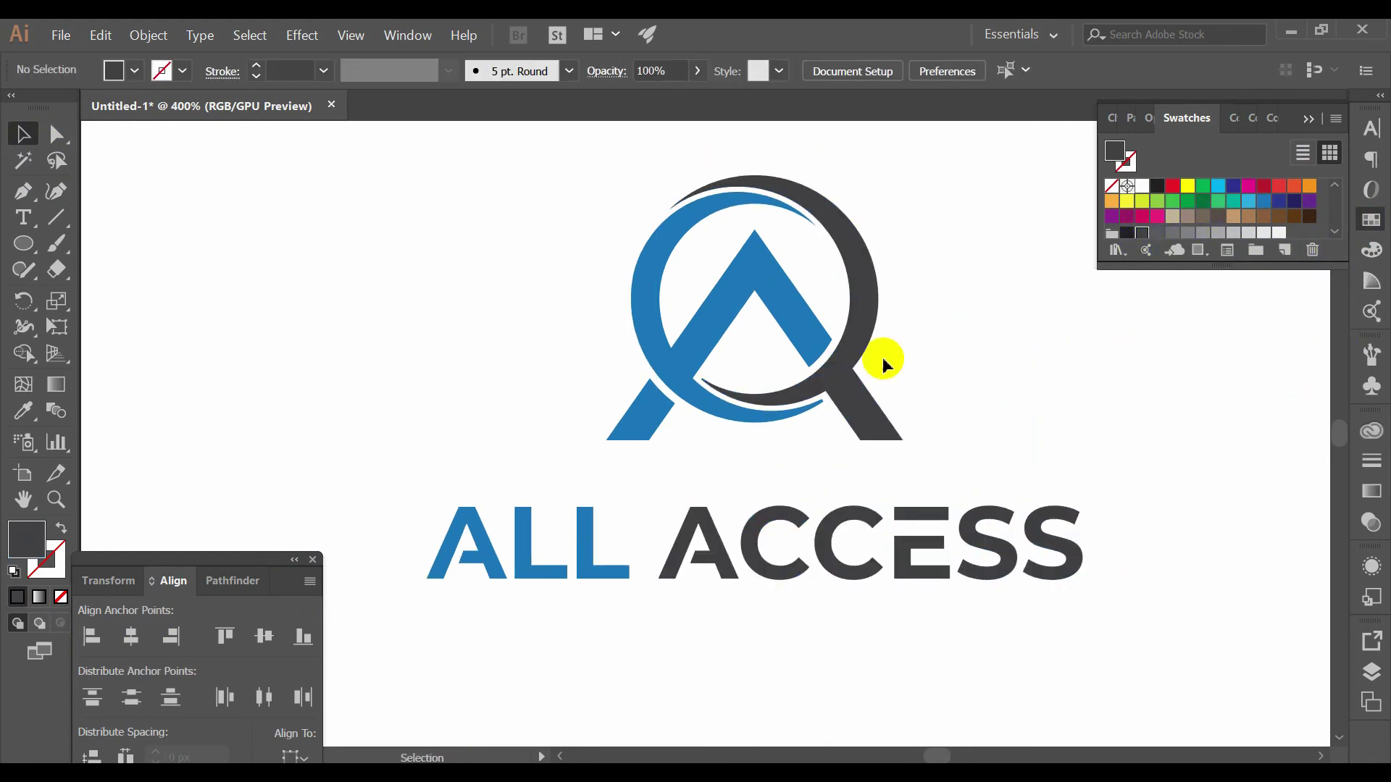
- Eyedropper dark grey onto the small lower-left foot of the A
click(664, 411)
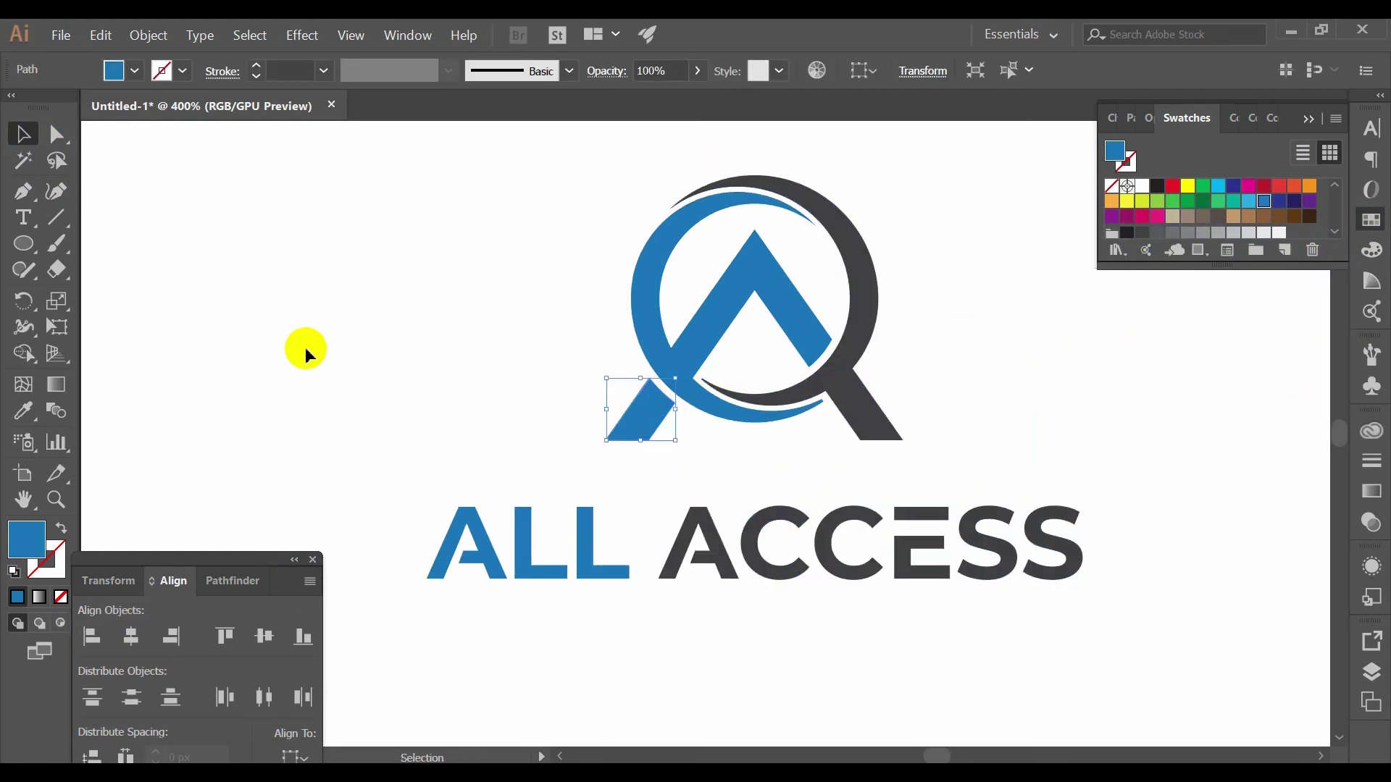
click(24, 411)
click(676, 350)
click(826, 354)
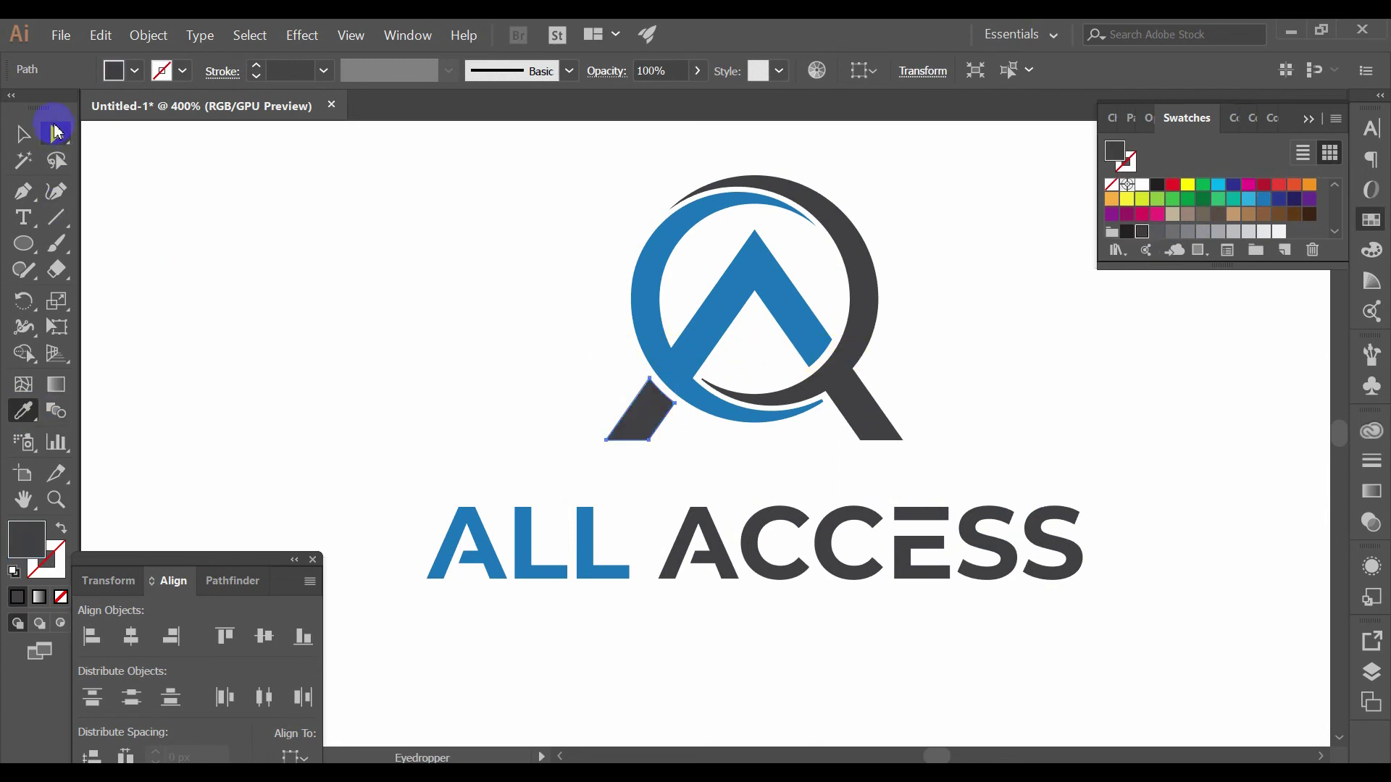
click(23, 133)
click(901, 547)
- Eyedropper the A's blue onto the top stroke of the E
click(914, 518)
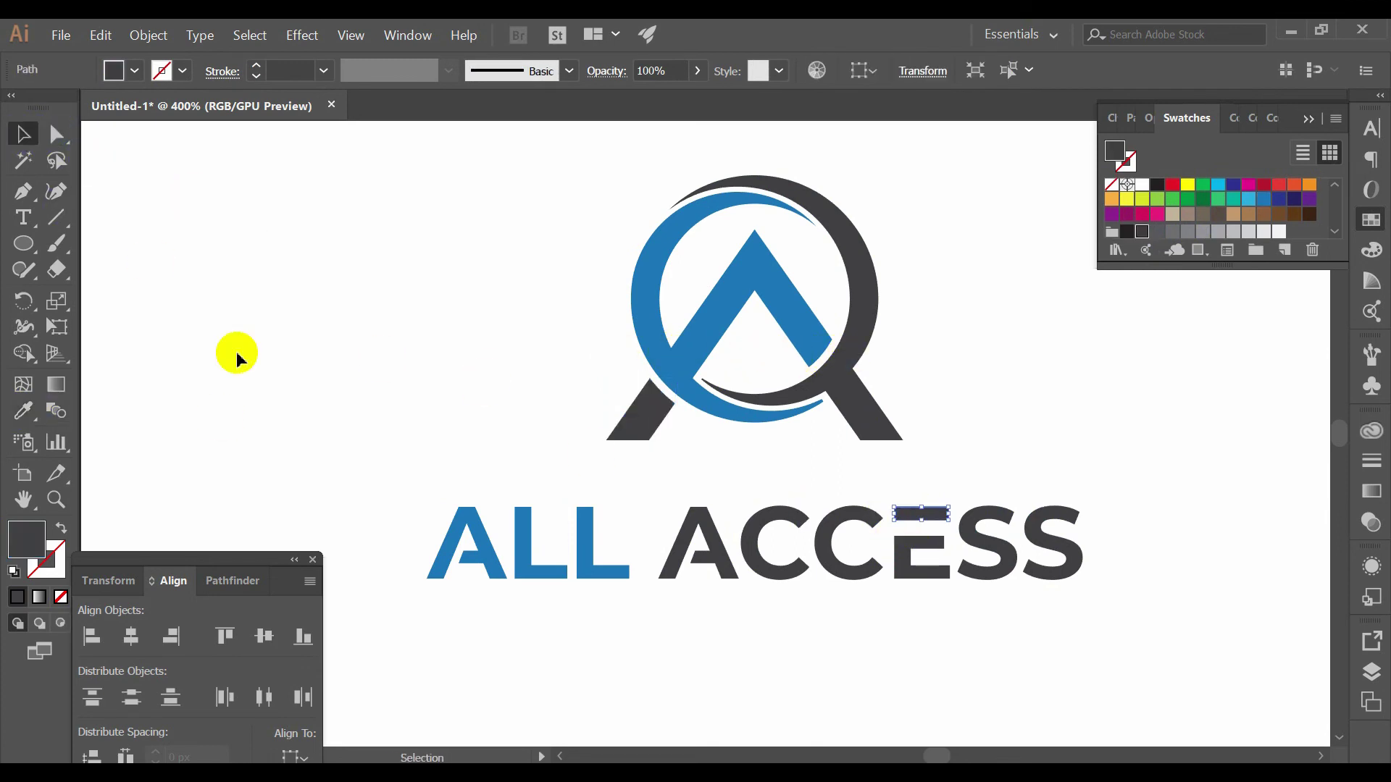
click(24, 411)
click(711, 316)
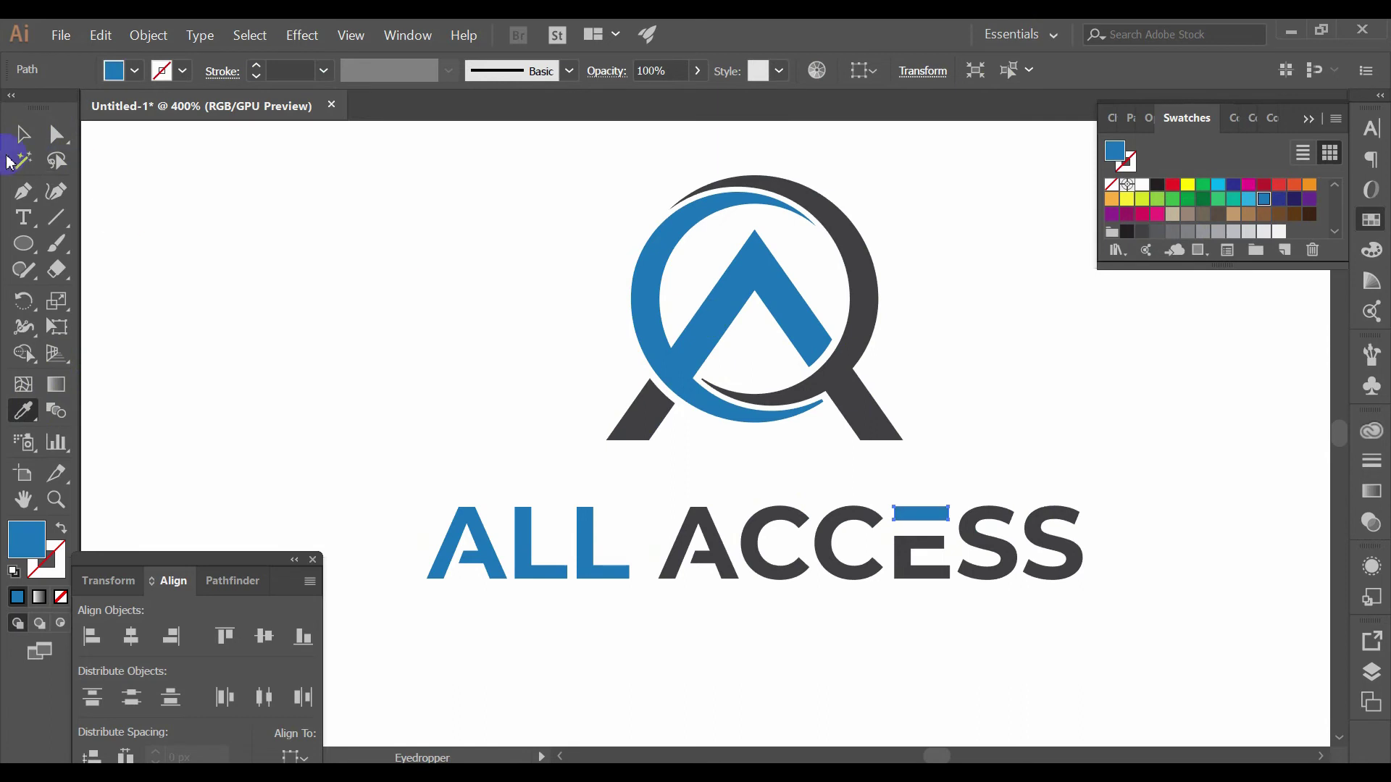
click(615, 296)
scroll(476, 254, down, 5)
- Enlarge the whole logo around its centre
scroll(584, 329, up, 2)
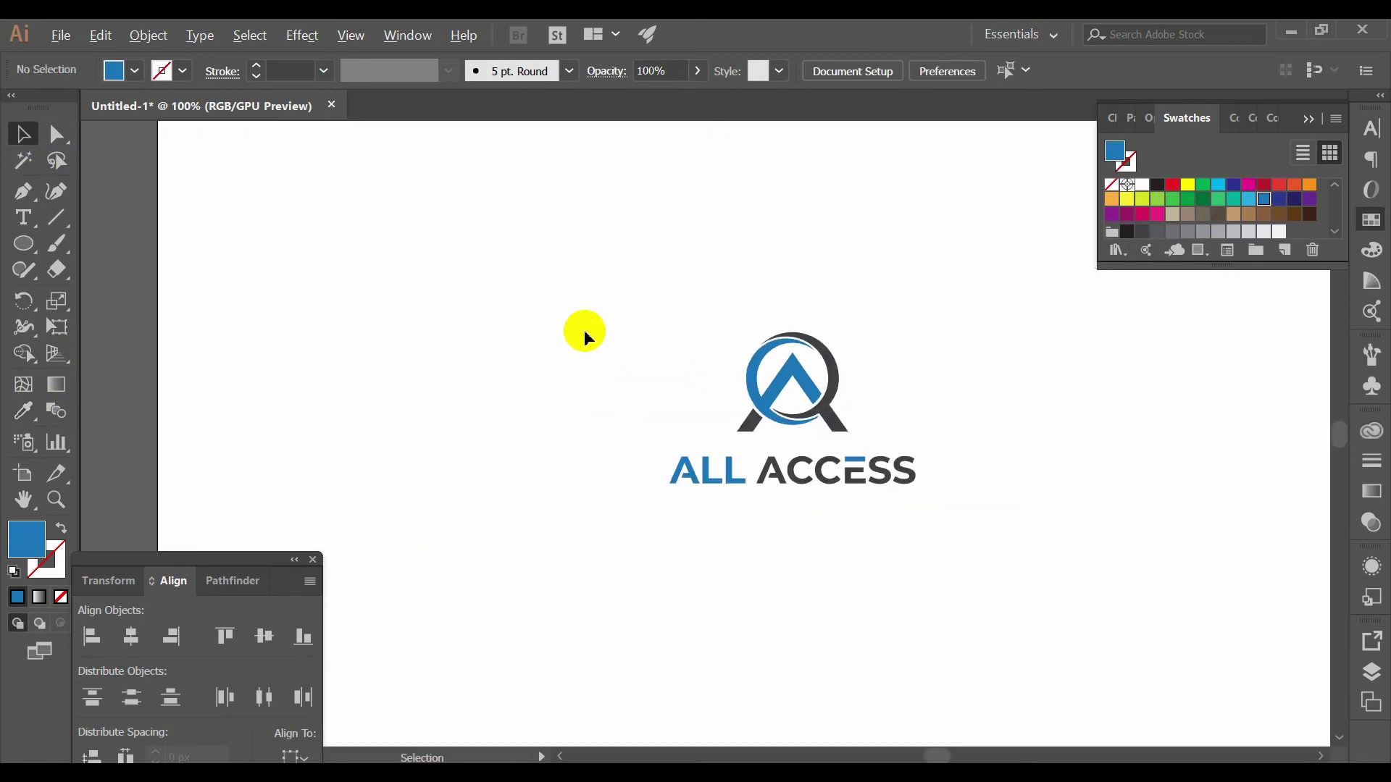
drag(935, 534, 581, 301)
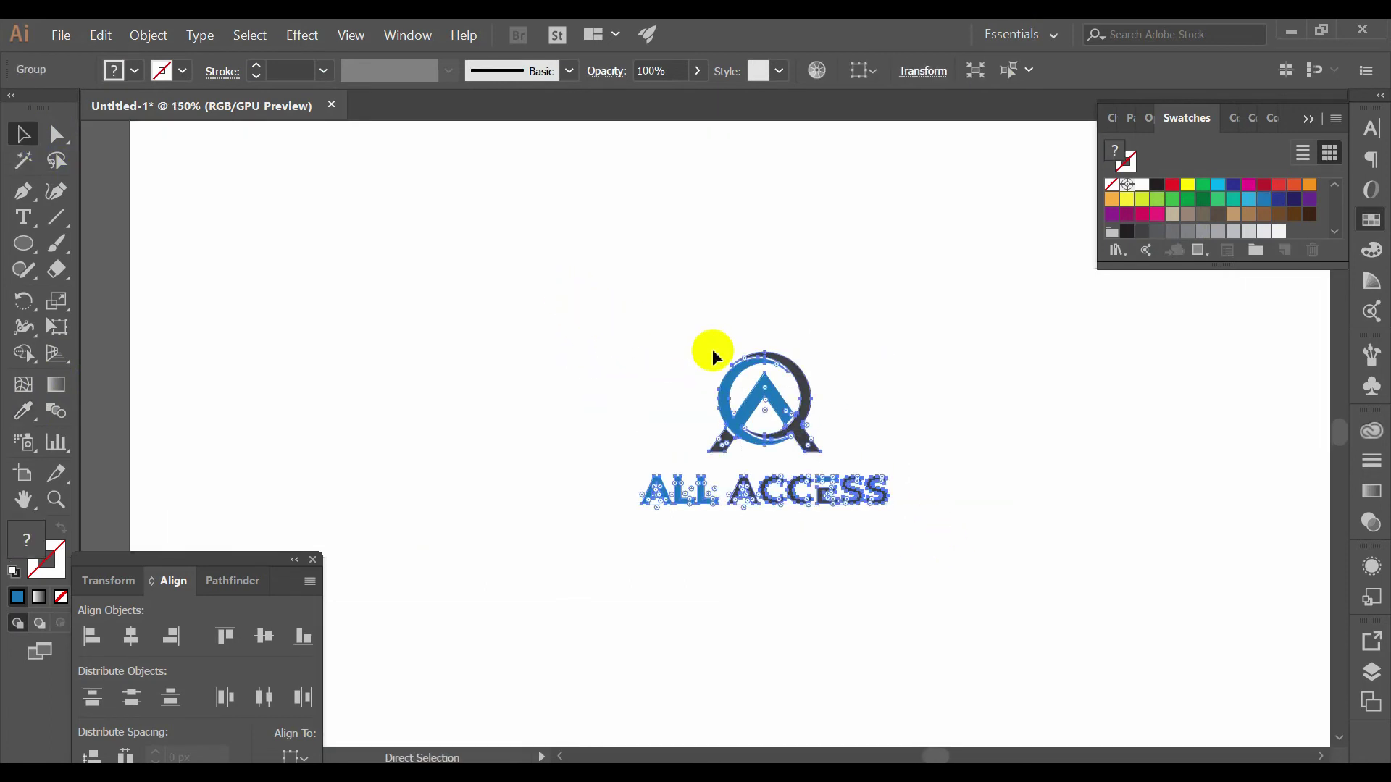
scroll(711, 352, down, 2)
drag(801, 386, 861, 392)
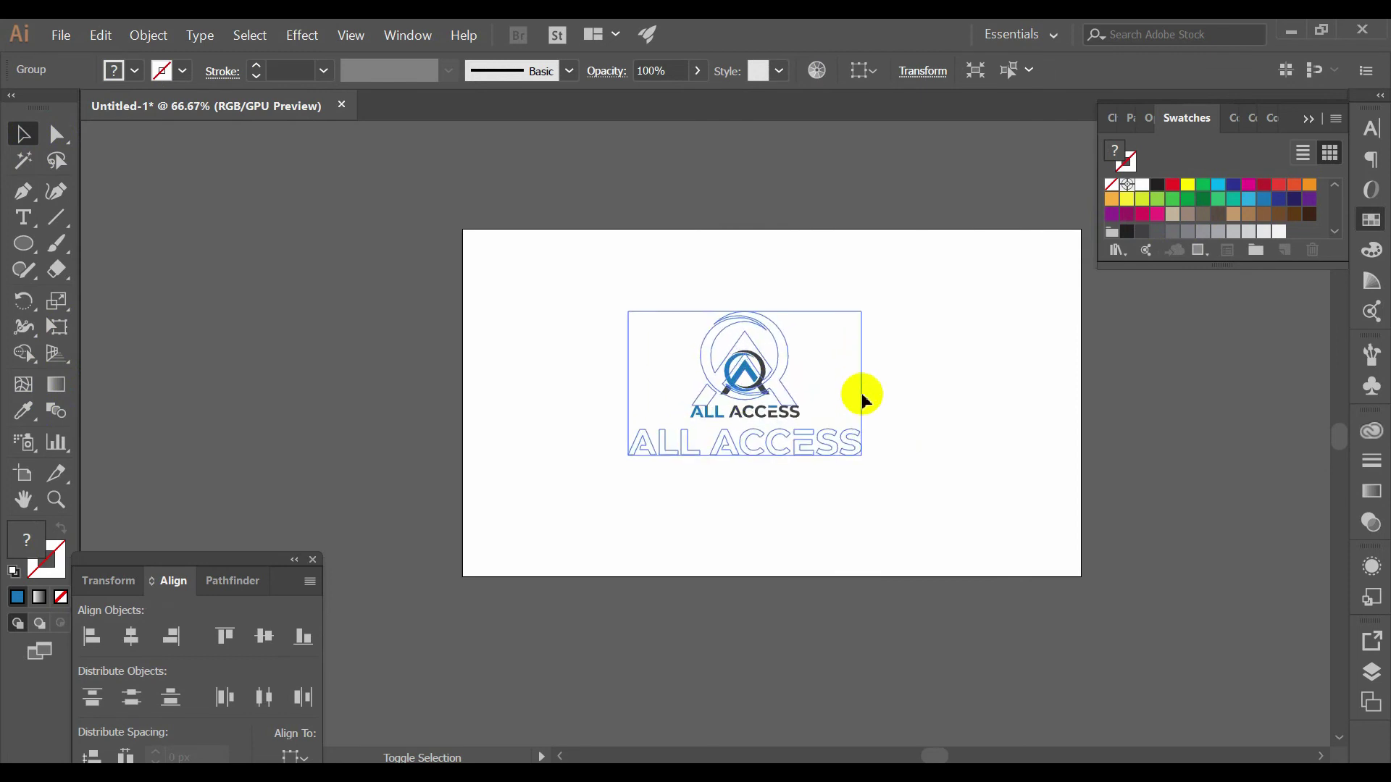
click(931, 388)
- Place a duplicate of the logo at lower right and ungroup it
scroll(872, 397, up, 1)
mouse_move(734, 397)
mouse_down()
mouse_move(795, 423)
mouse_move(691, 336)
mouse_move(929, 411)
mouse_up()
scroll(890, 367, down, 1)
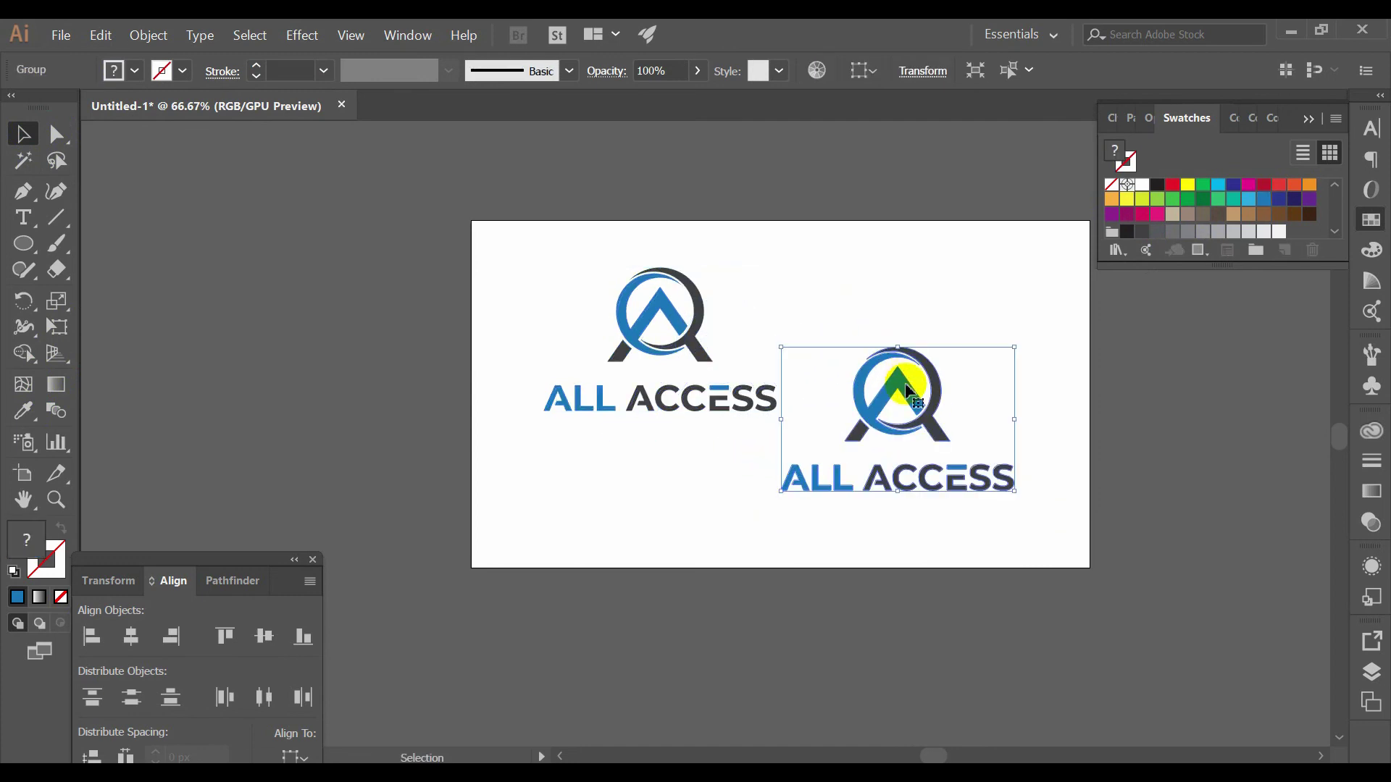
scroll(891, 376, up, 2)
right_click(806, 337)
click(839, 427)
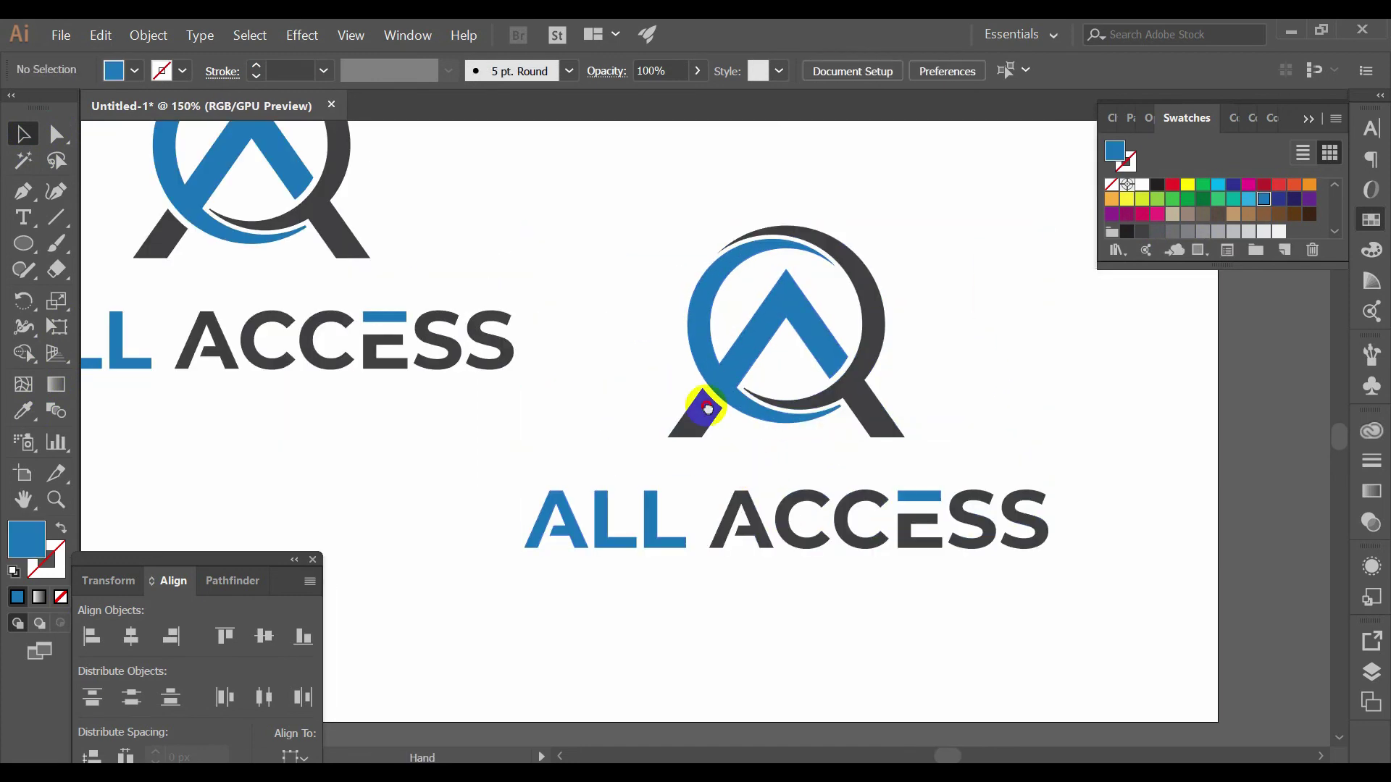
- Ungroup the copy's ALL ACCESS text into separate words
scroll(699, 398, down, 3)
scroll(699, 397, right, 2)
click(679, 384)
right_click(679, 384)
click(739, 487)
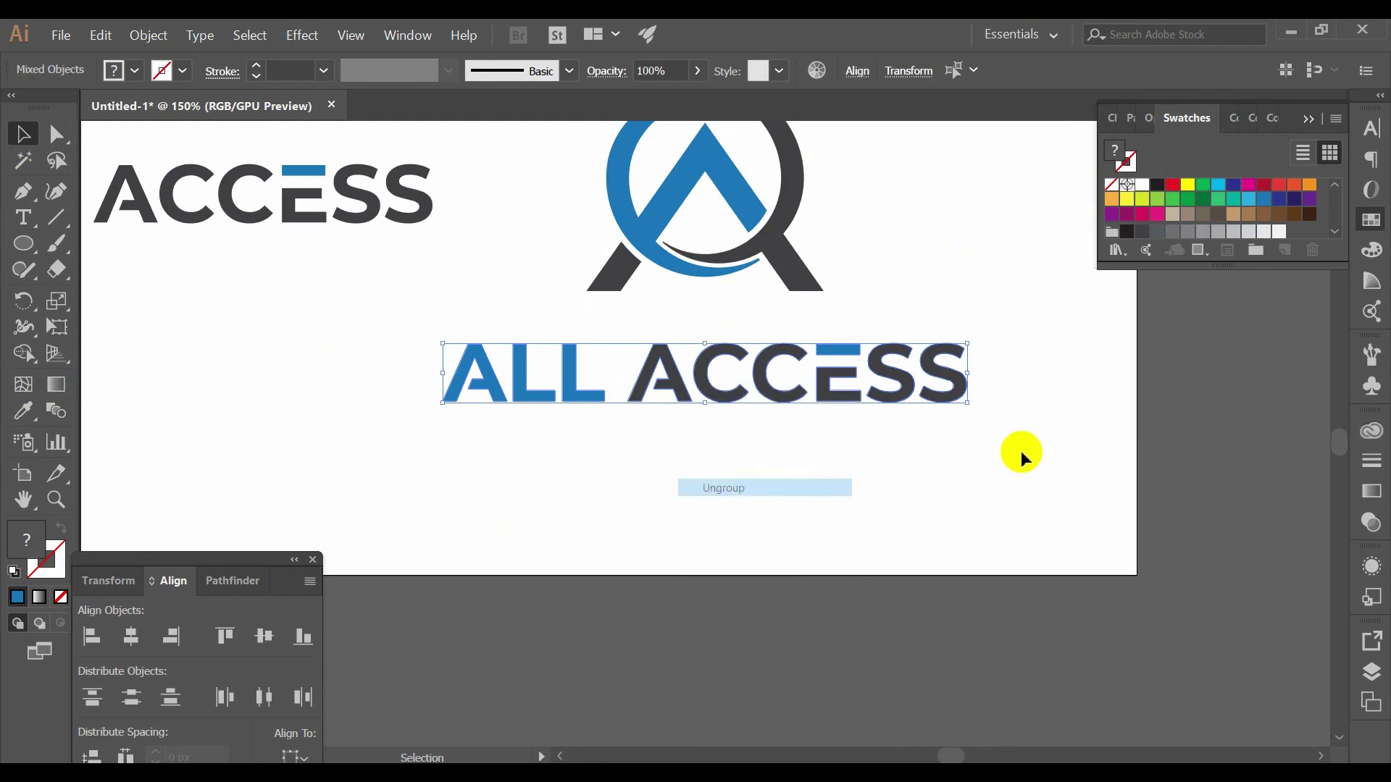
key(a)
drag(1018, 451, 638, 337)
key(v)
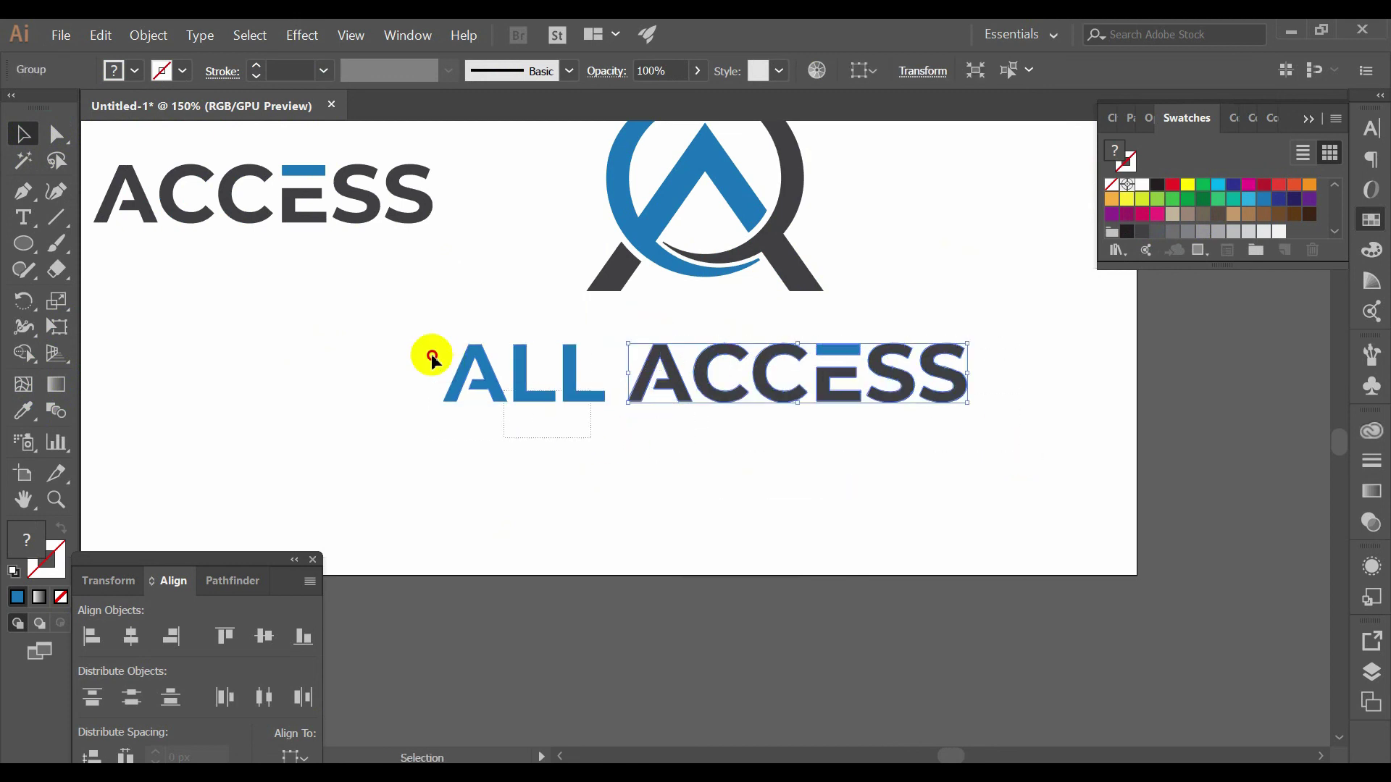
- Move ACCESS beneath ALL and left-align the two words
drag(428, 357, 574, 387)
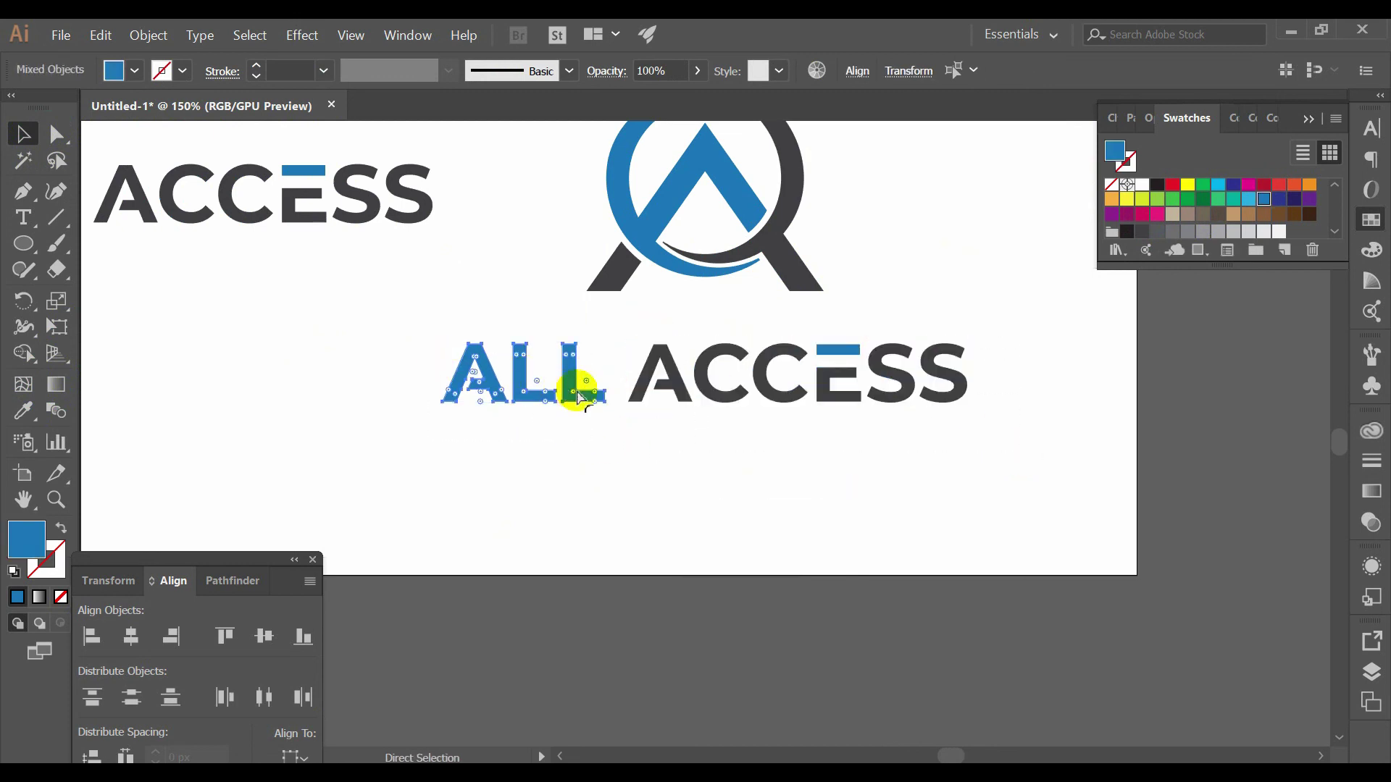
drag(679, 384, 529, 455)
shift+click(444, 359)
click(92, 639)
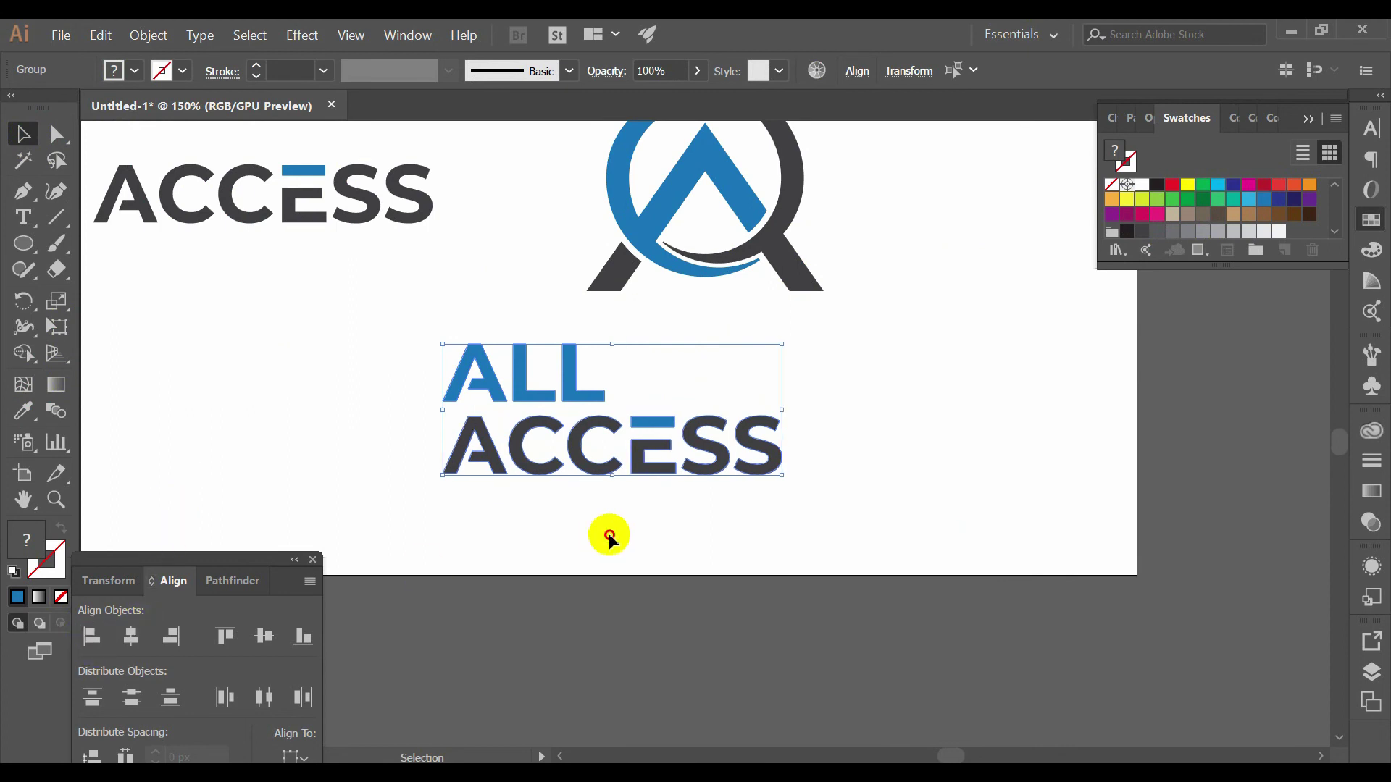
click(606, 533)
click(549, 429)
drag(685, 504, 382, 350)
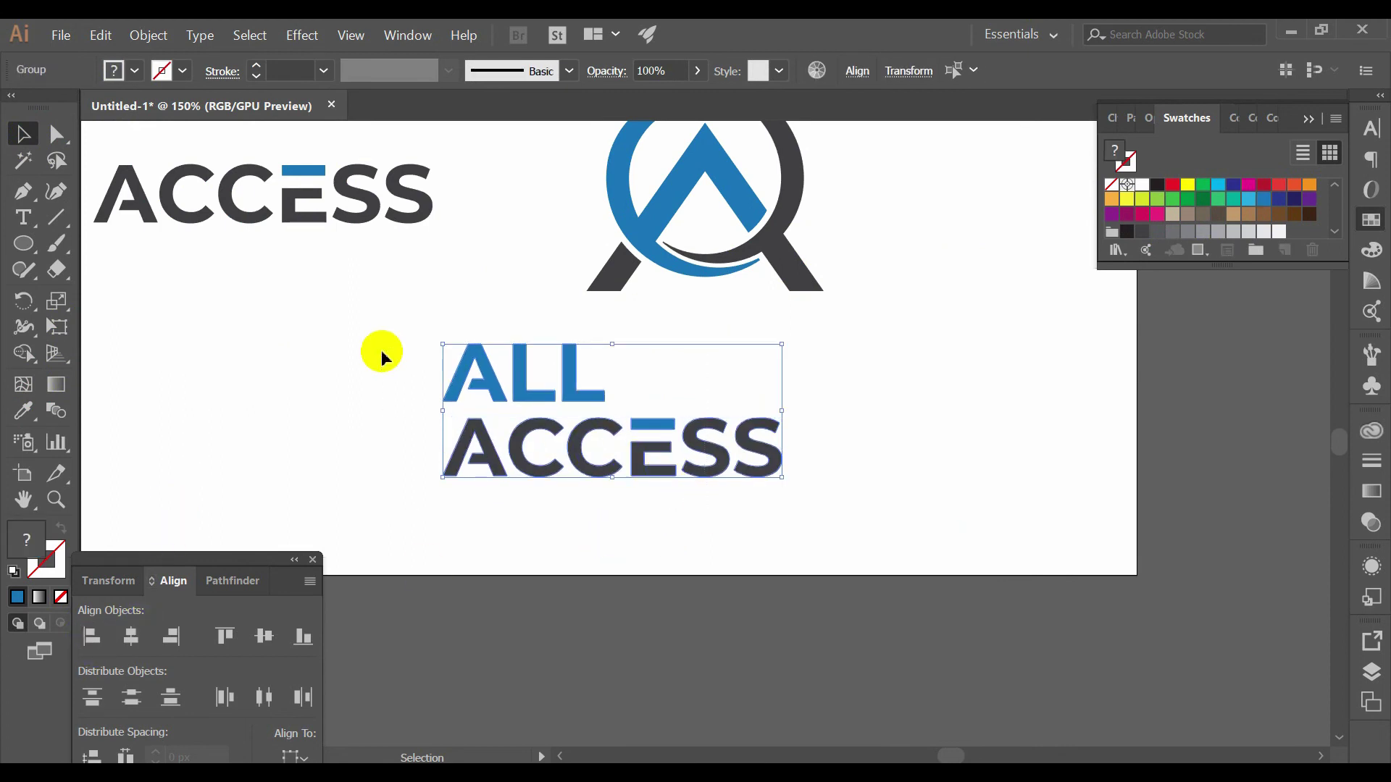
click(382, 350)
key(ctrl+0)
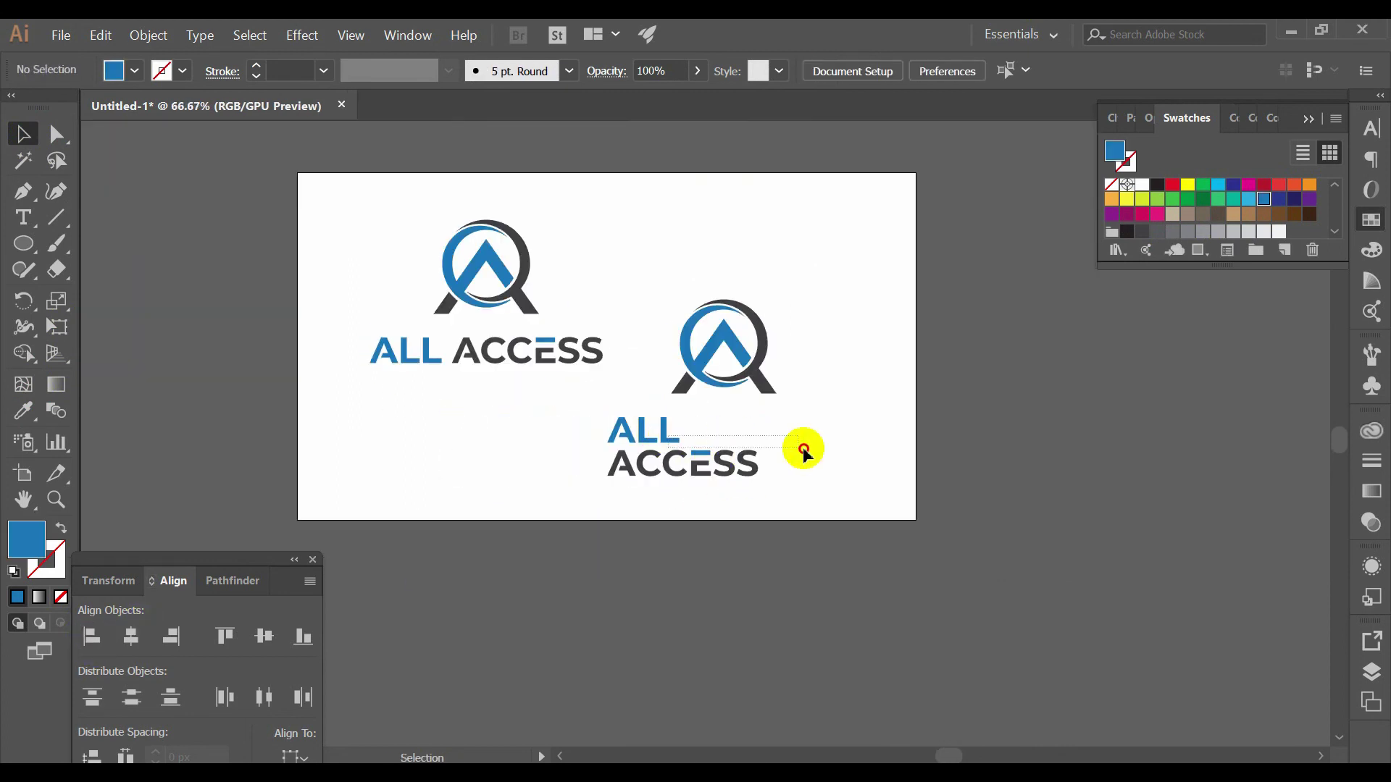
- Place the emblem left of the stacked text, bottom-aligned, and shrink it to match
click(685, 458)
drag(666, 440, 784, 436)
drag(749, 375, 689, 456)
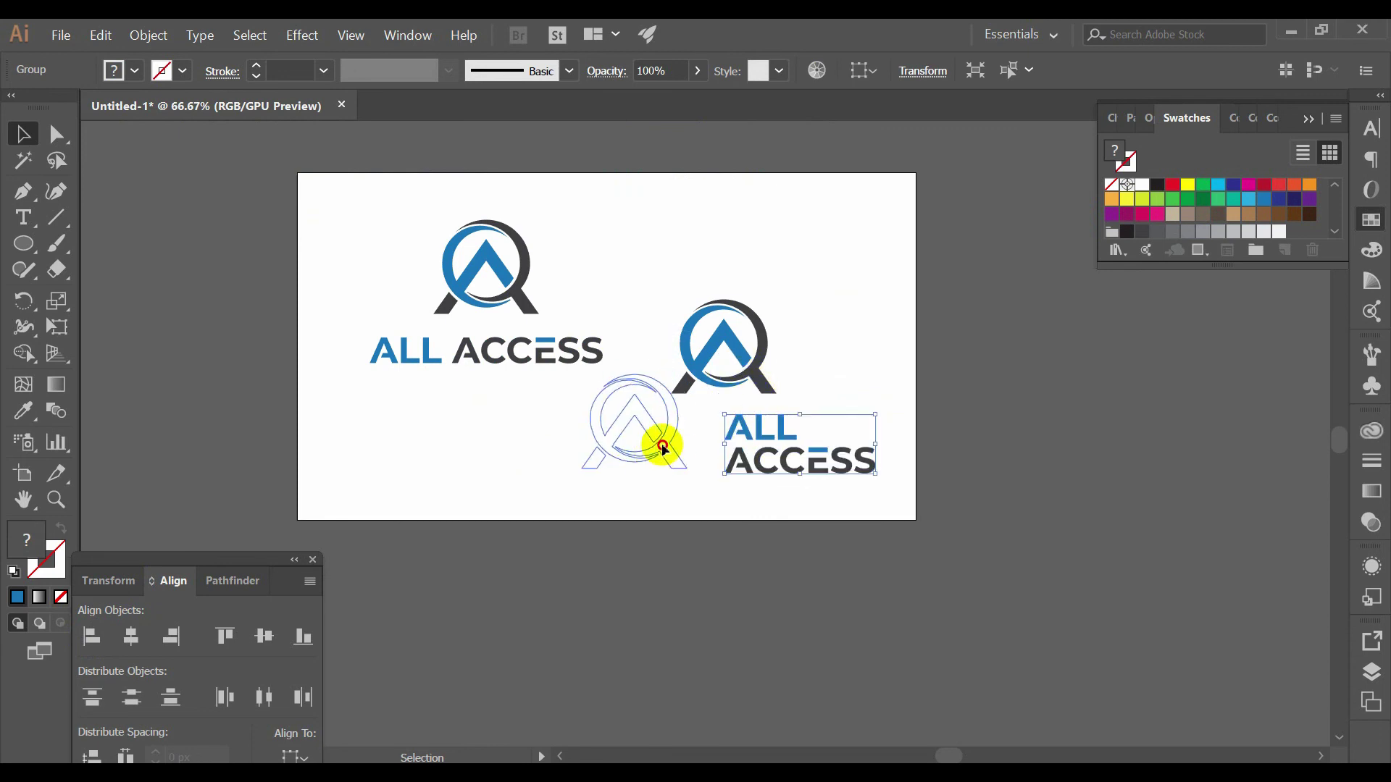
shift+click(797, 442)
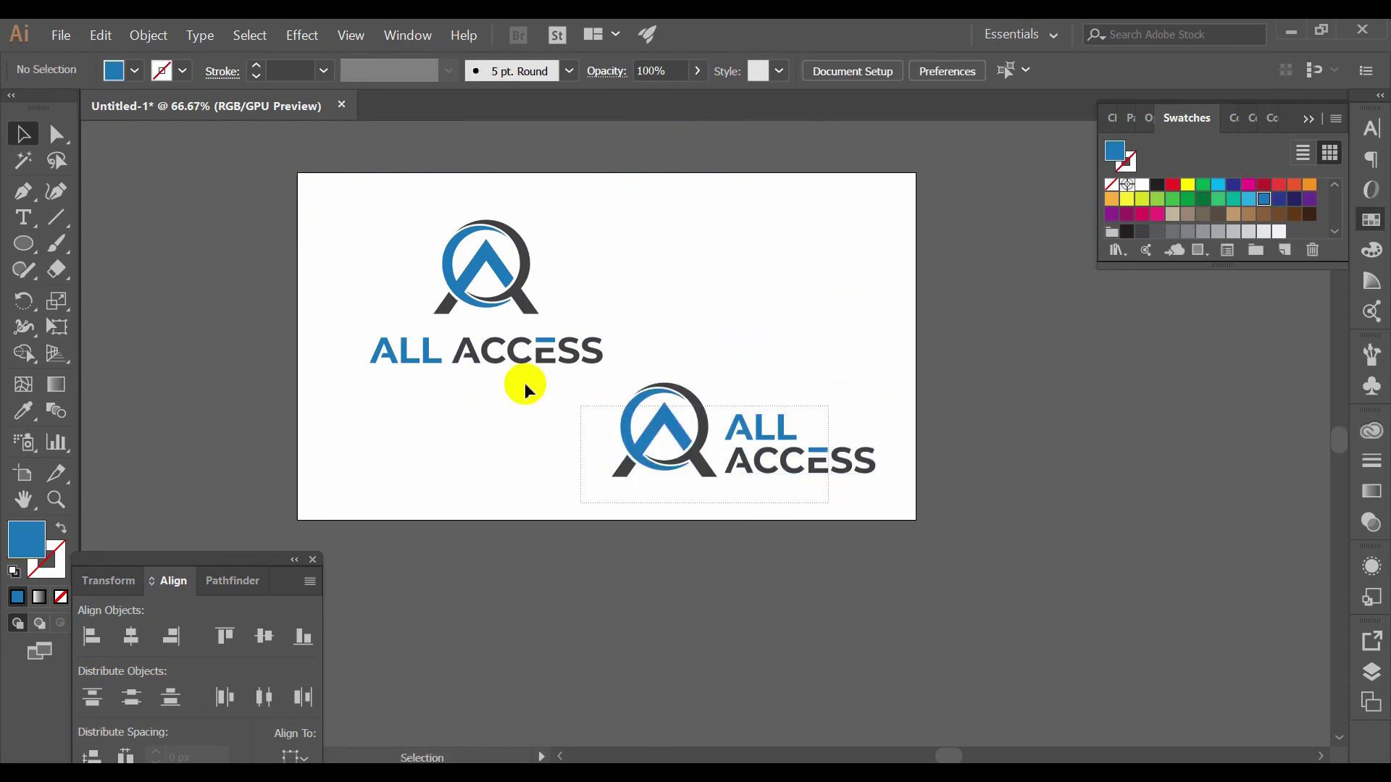
click(307, 647)
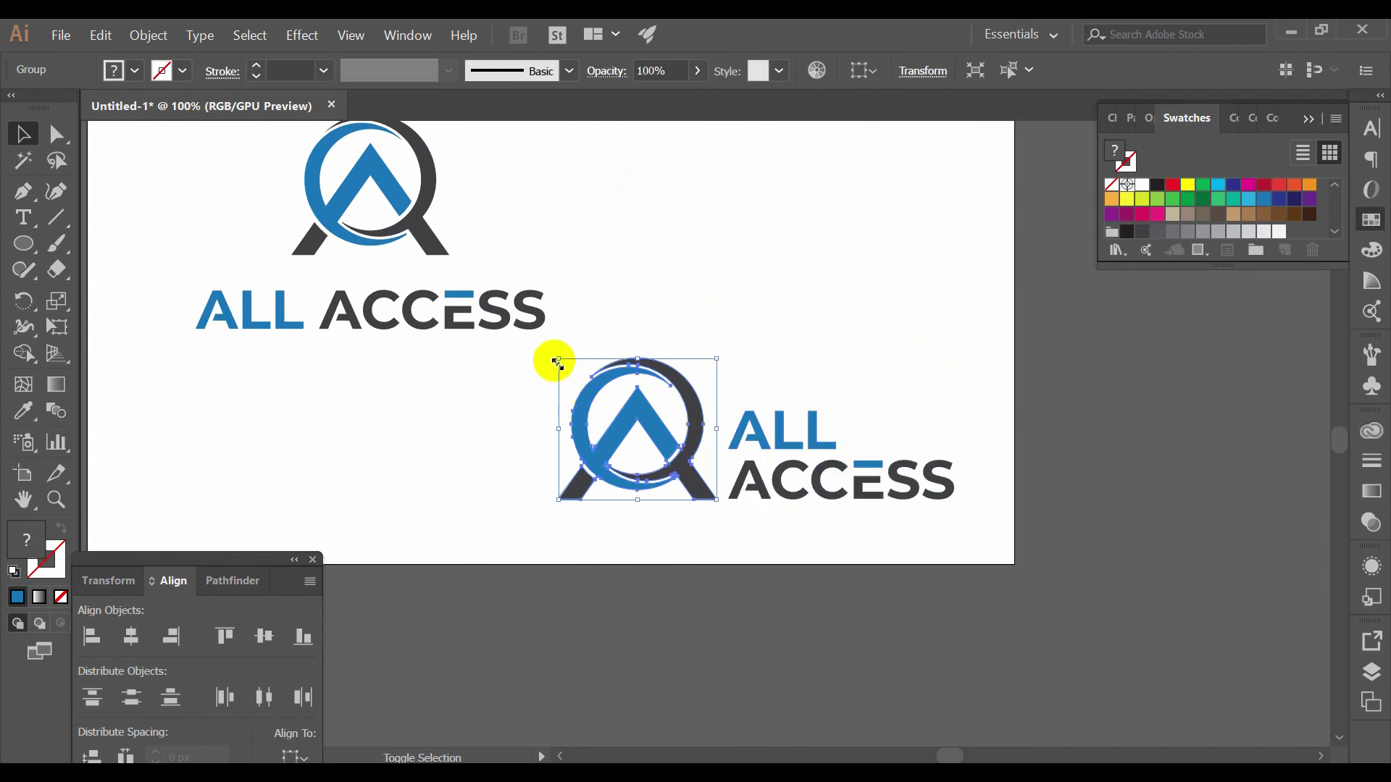
drag(567, 360, 621, 403)
click(687, 355)
- Scale the whole horizontal logo down
scroll(687, 355, up, 1)
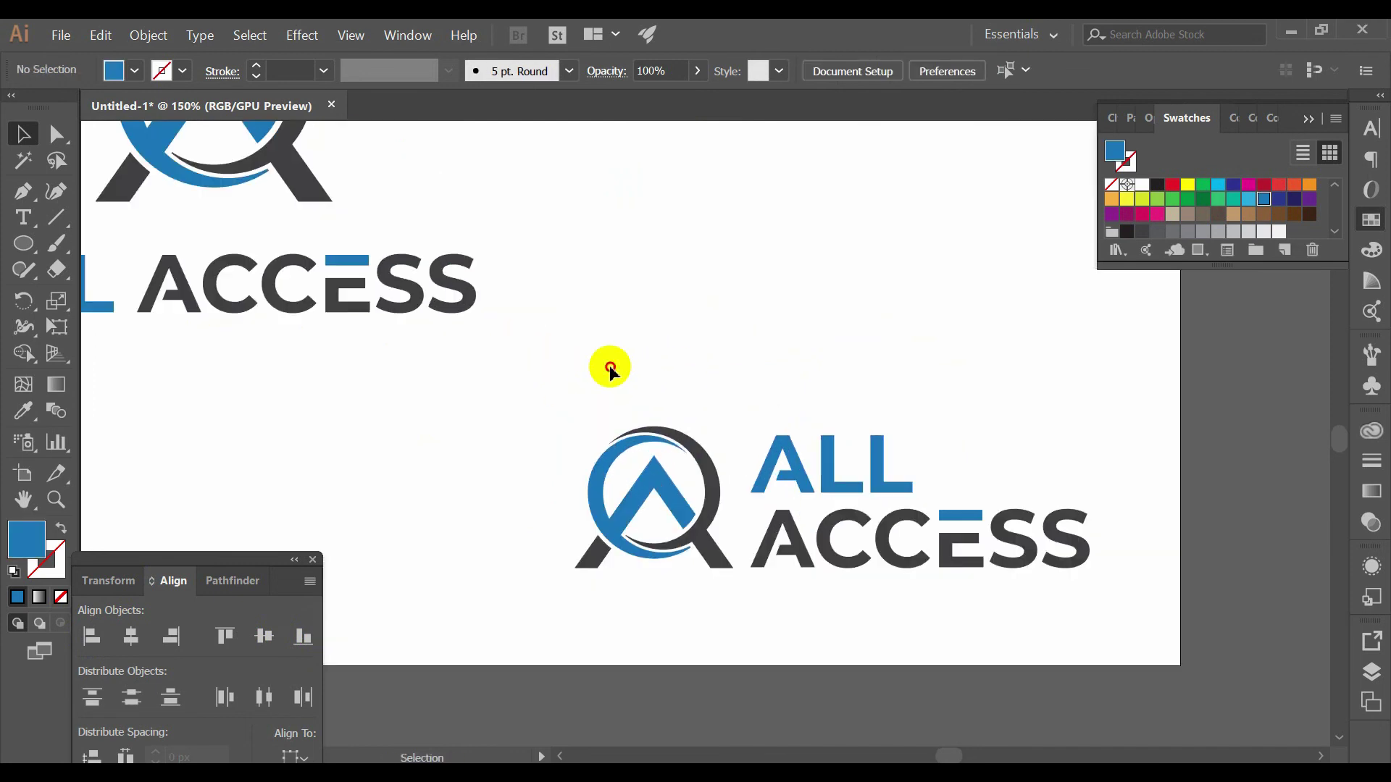
click(691, 507)
click(834, 610)
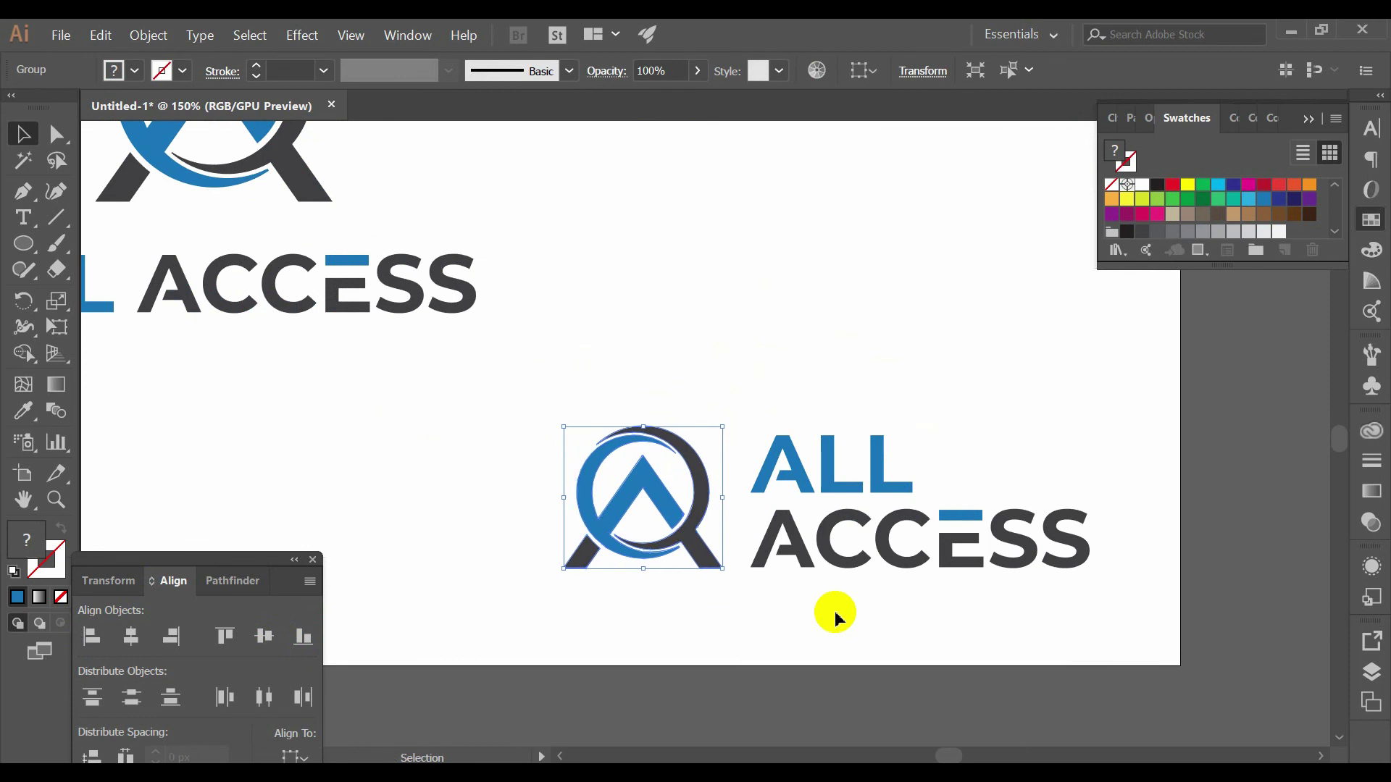
scroll(790, 324, down, 2)
scroll(790, 323, up, 1)
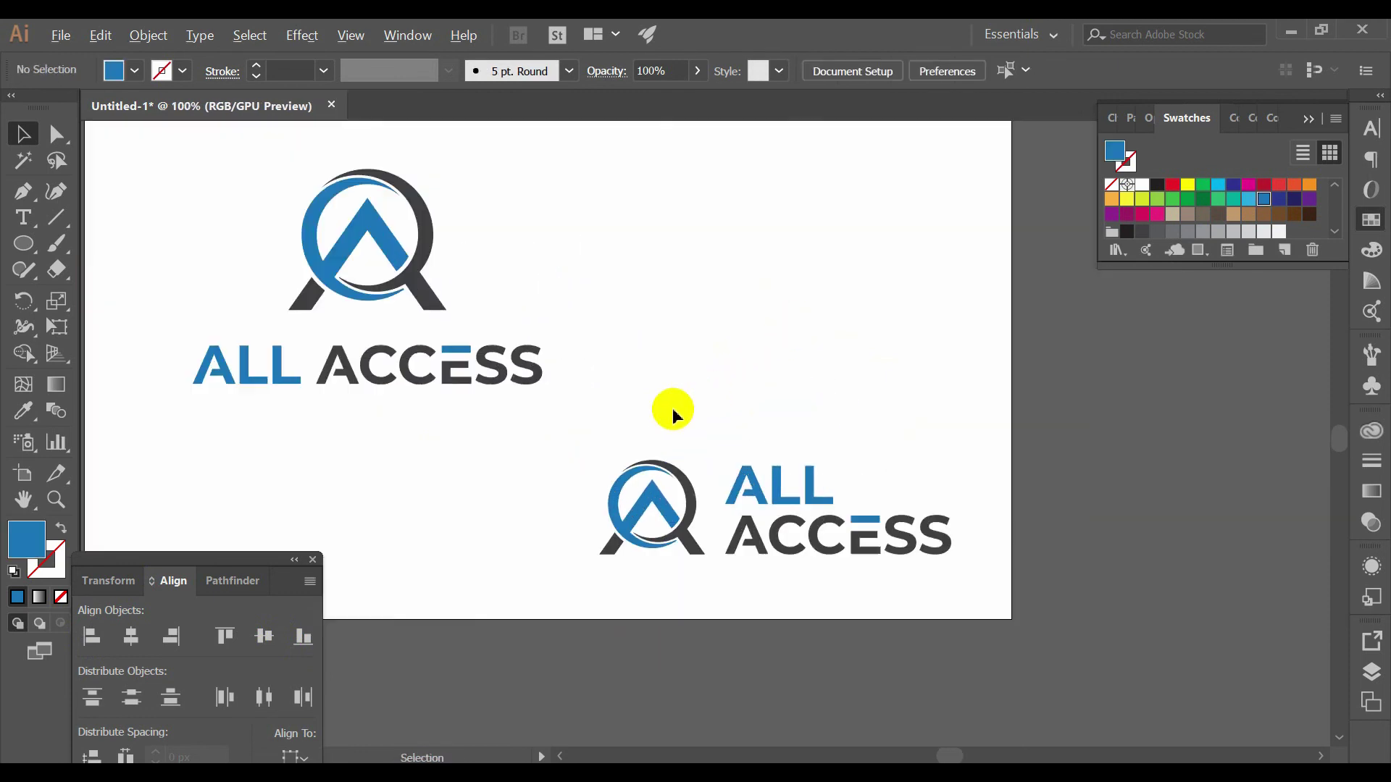
drag(598, 431, 969, 635)
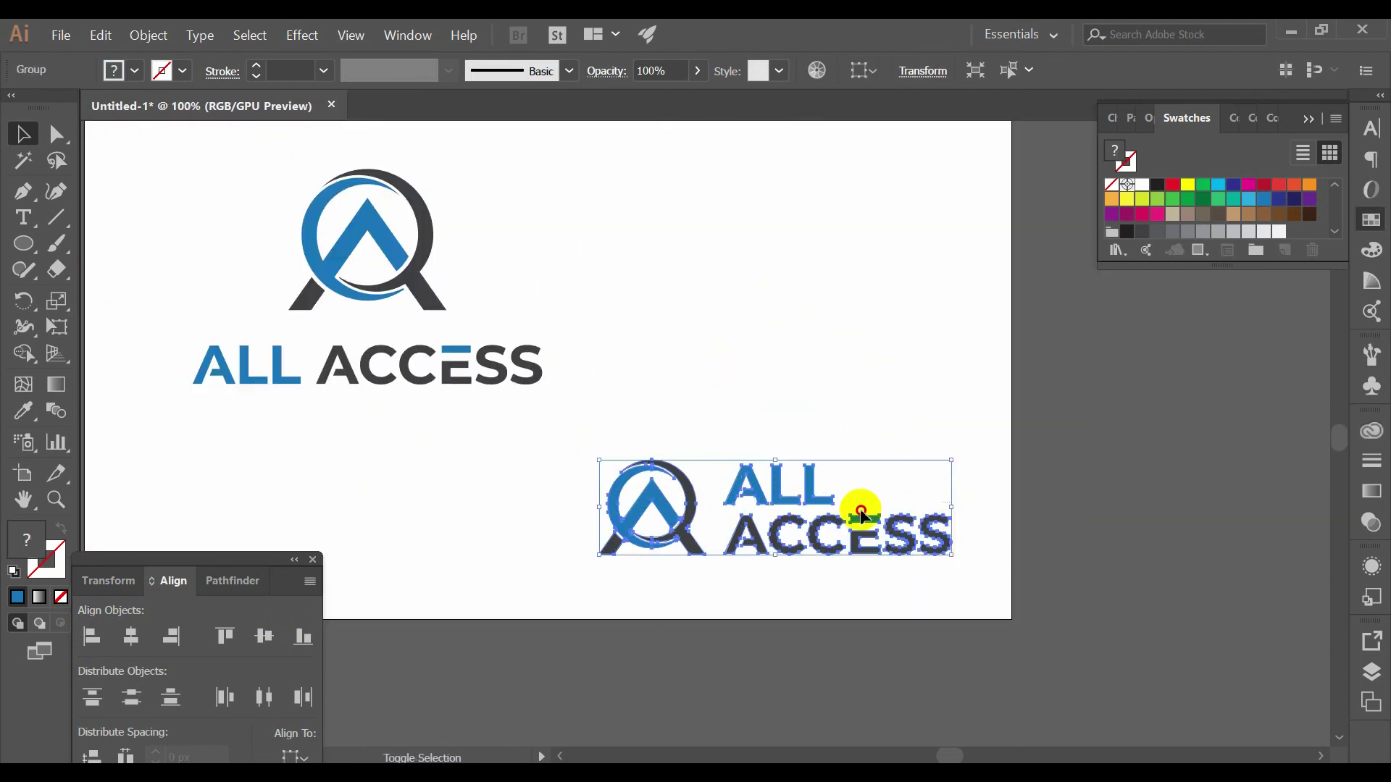
drag(951, 507, 869, 507)
click(805, 409)
- Move the horizontal logo up beside the stacked one and shrink the stacked logo
scroll(805, 409, down, 2)
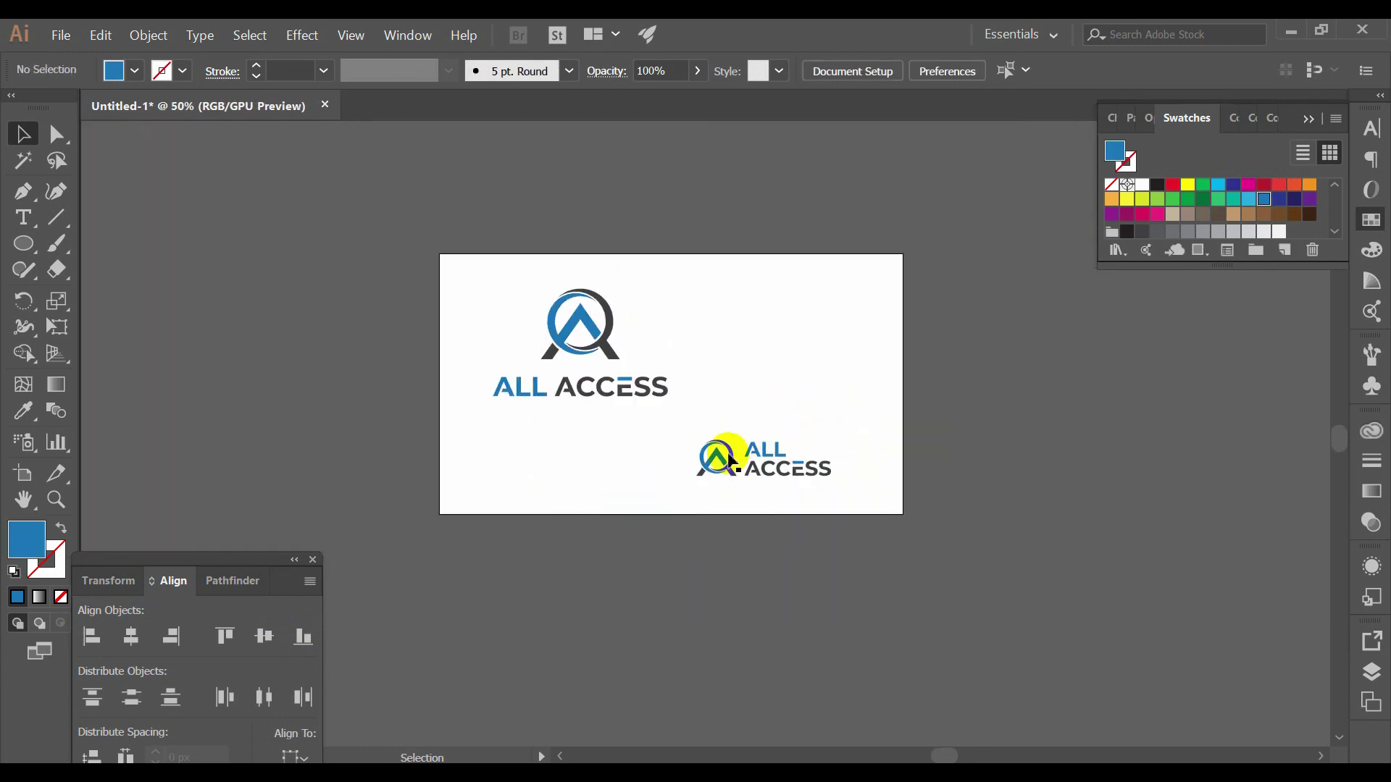
drag(720, 454, 758, 397)
click(656, 388)
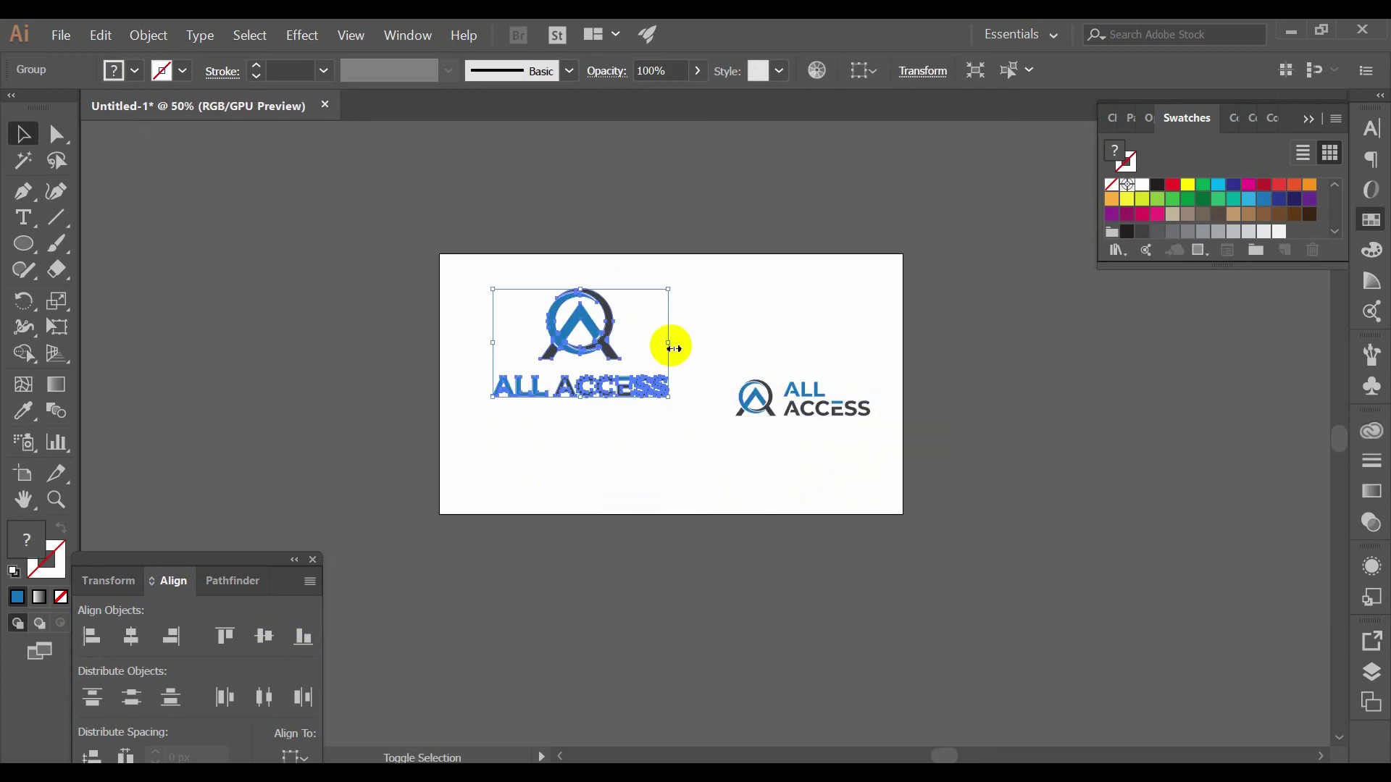
mouse_move(667, 342)
mouse_down()
mouse_move(635, 342)
mouse_move(590, 406)
mouse_move(586, 395)
mouse_move(674, 404)
mouse_up()
click(608, 342)
scroll(655, 388, up, 2)
click(525, 366)
- Enlarge the horizontal logo and shift the stacked logo left so both balance
click(813, 405)
drag(818, 426, 751, 397)
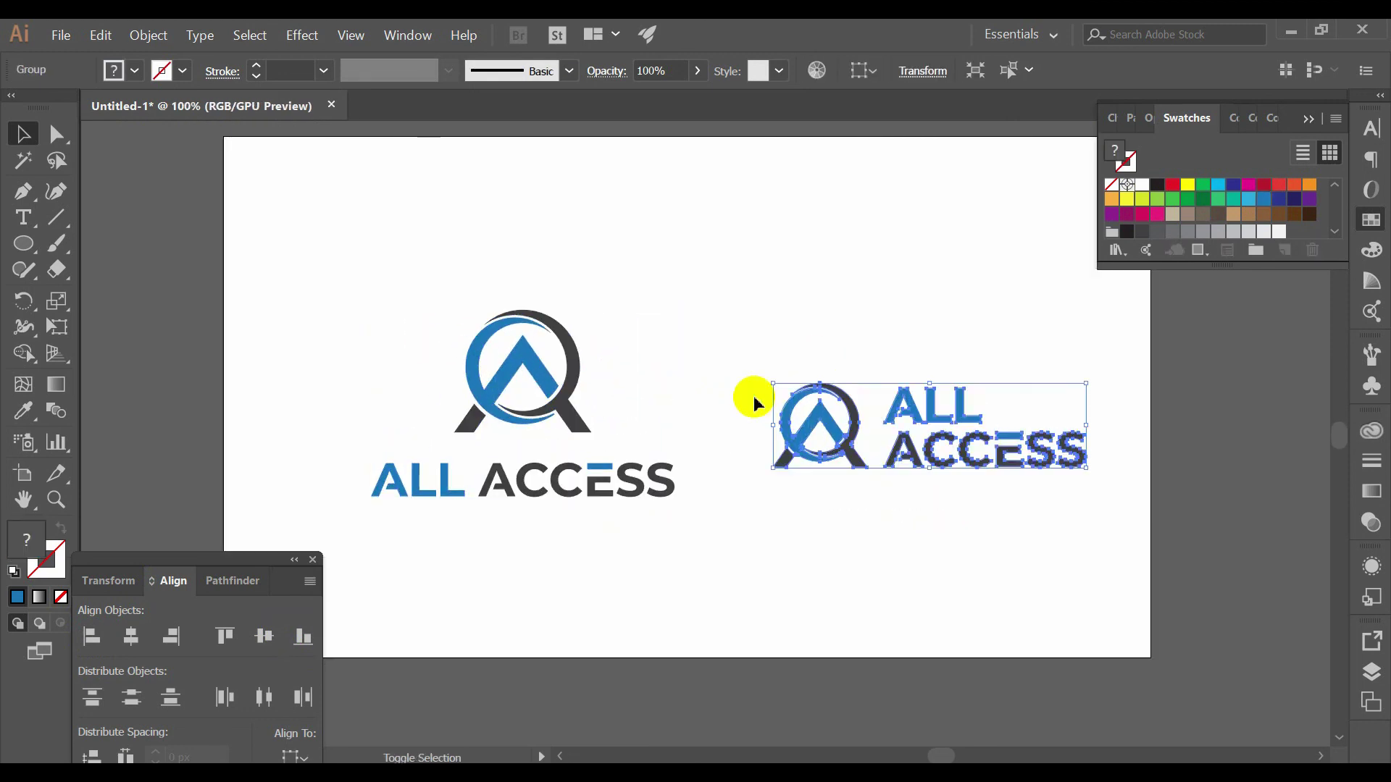
click(717, 420)
scroll(630, 472, down, 2)
scroll(511, 411, up, 2)
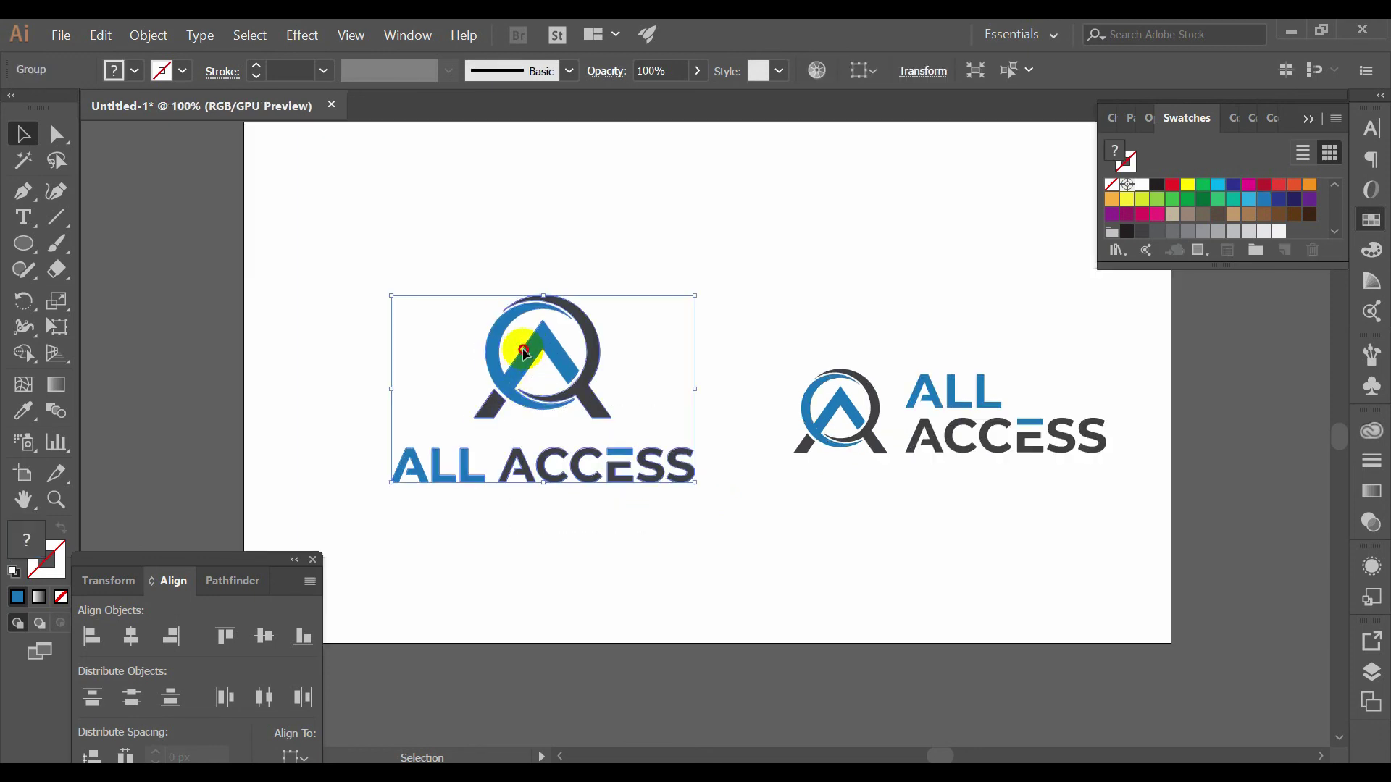
drag(510, 411, 477, 411)
click(652, 239)
scroll(684, 270, down, 2)
scroll(674, 338, up, 2)
drag(674, 338, 684, 306)
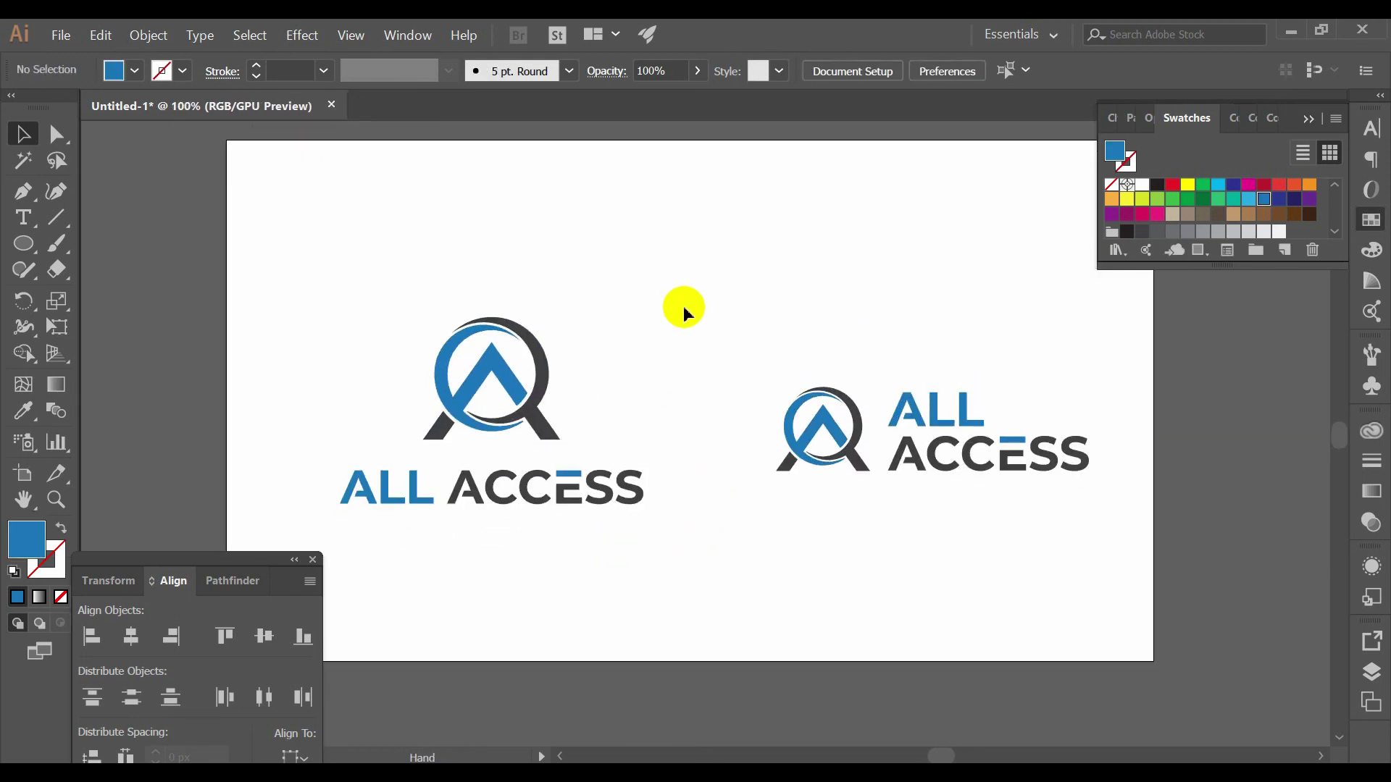